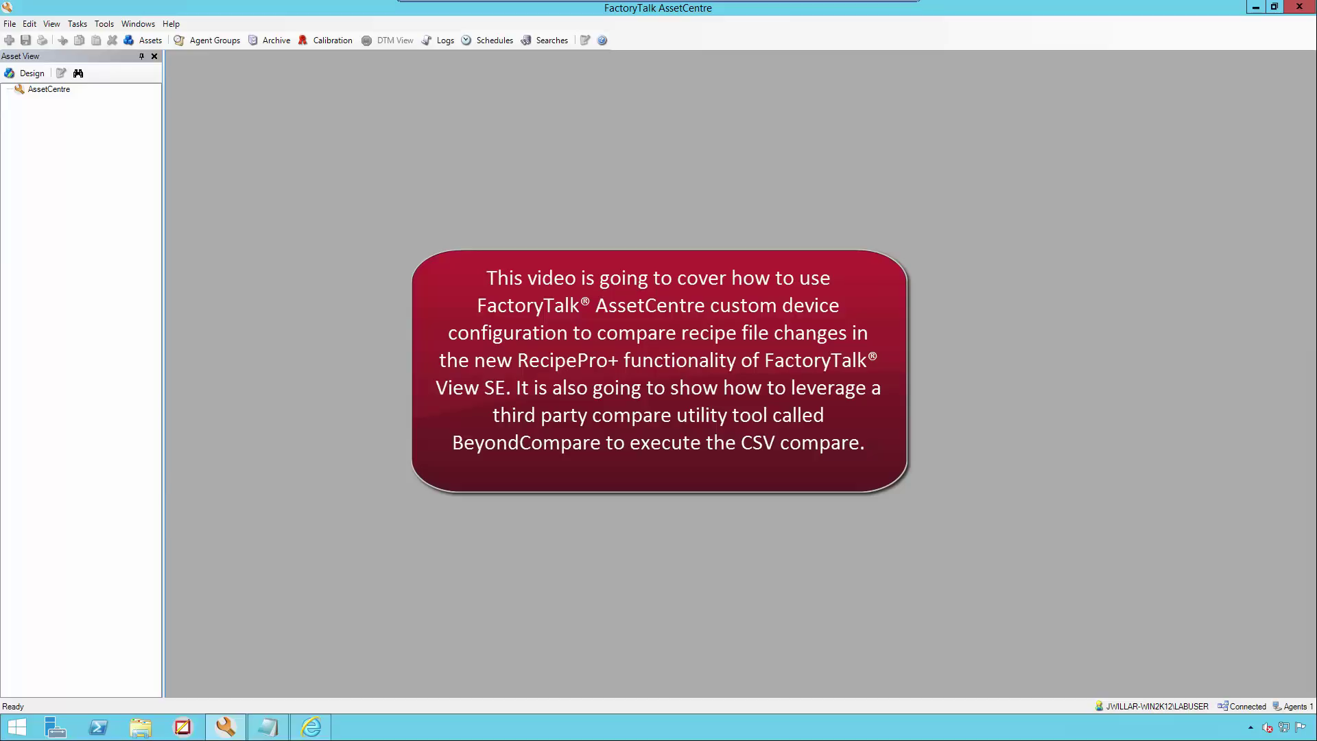
Step: Add a new custom device beside CSV_Example and enter CSV_A as its description
click(112, 28)
click(118, 39)
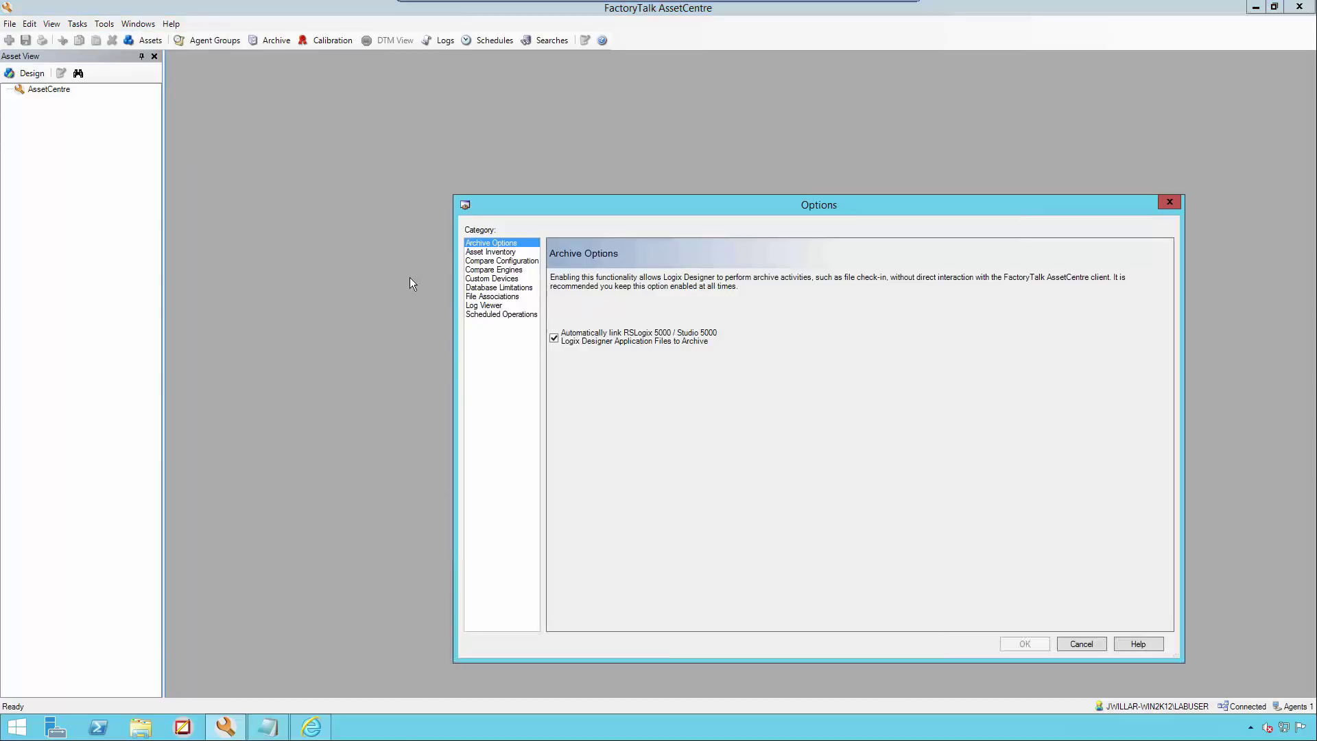
click(505, 279)
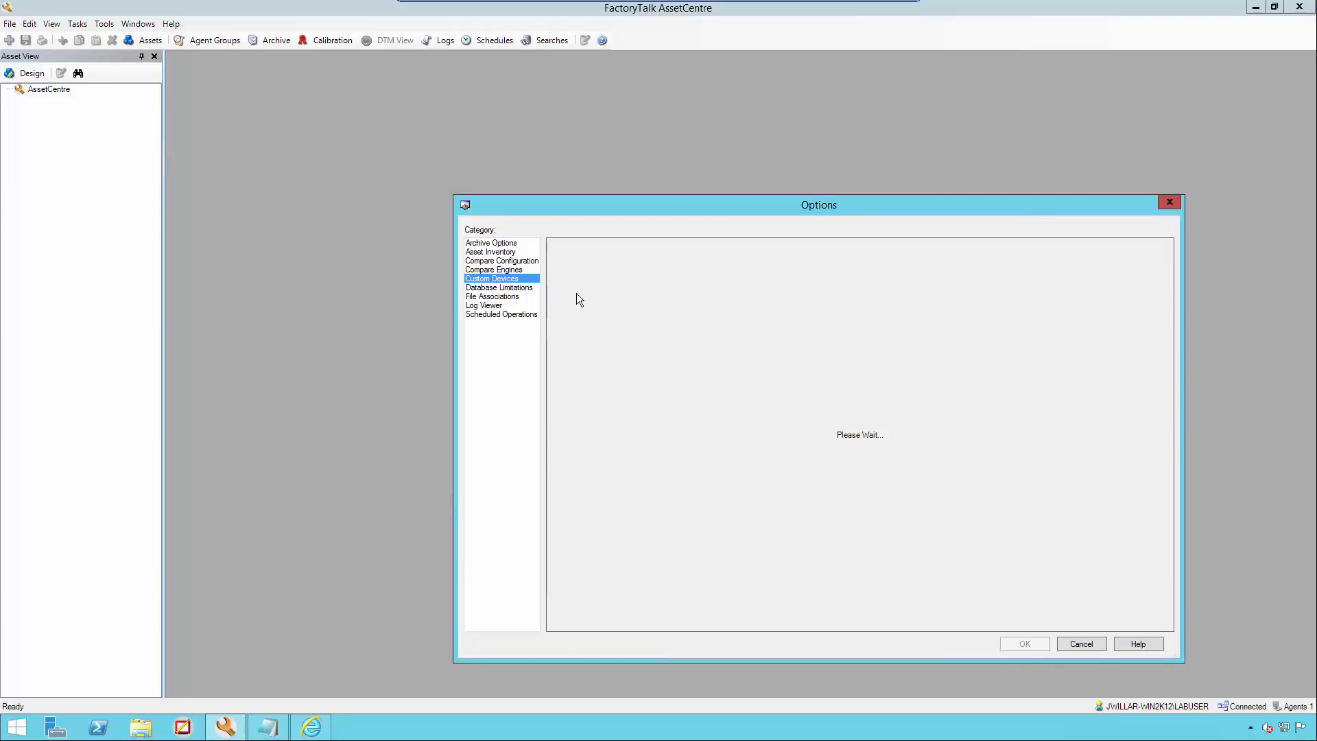
click(560, 282)
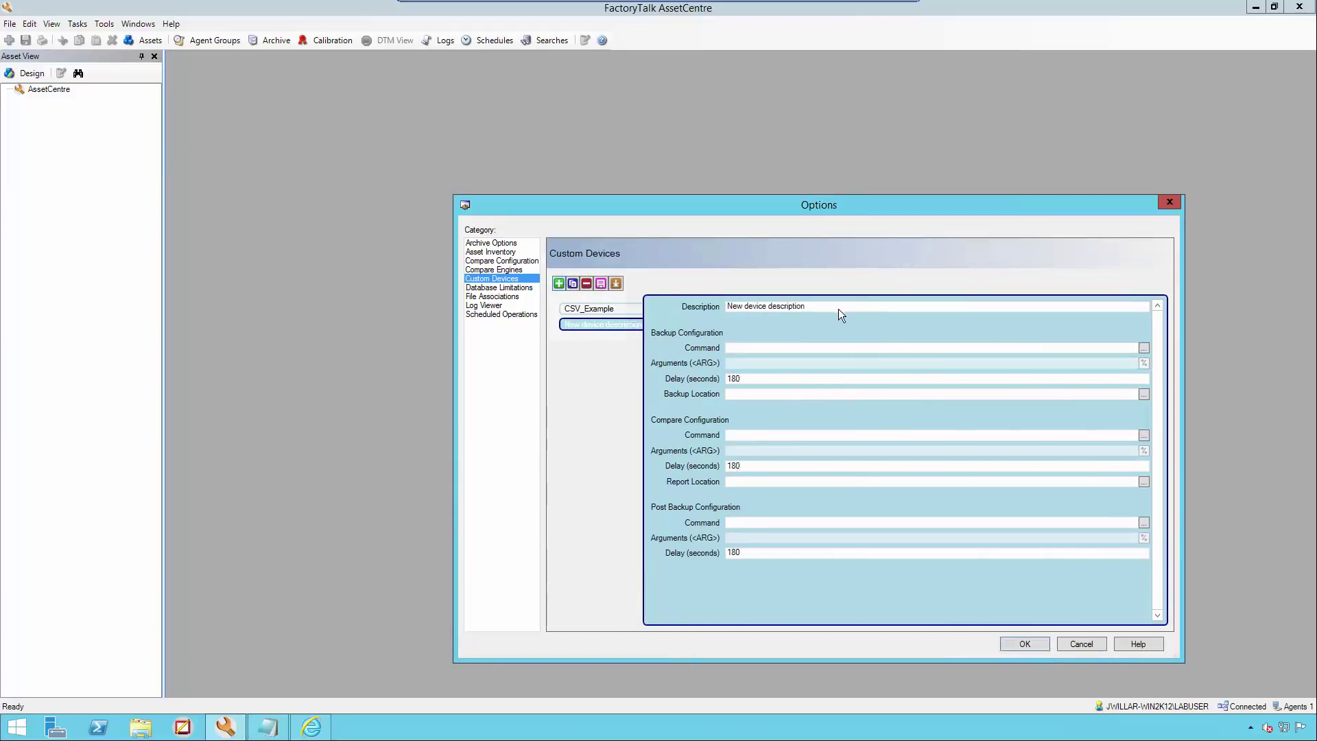
drag(824, 306, 693, 308)
text(CSV_A)
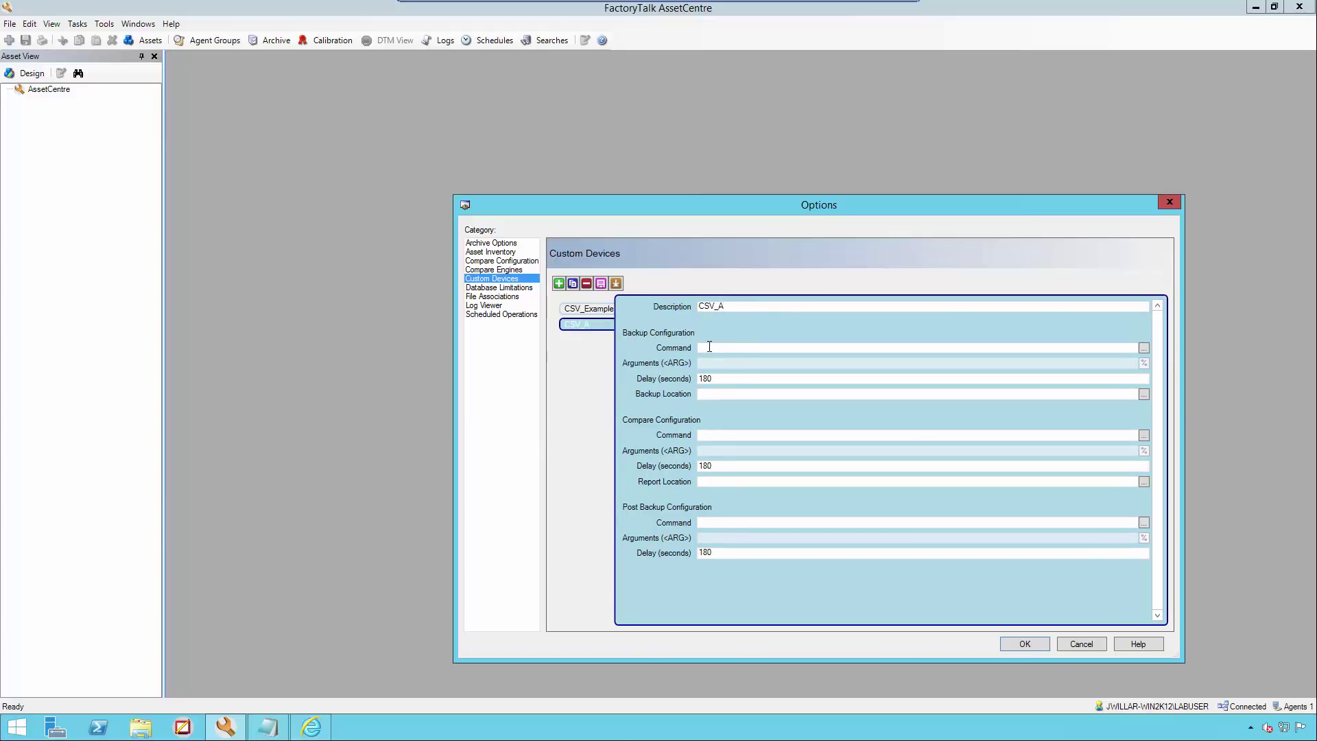
Step: Pick C:\Program Files (x86)\Rockwell Software\RSView Enterprise\FTViewFileViewer.exe as the backup command program
click(1142, 348)
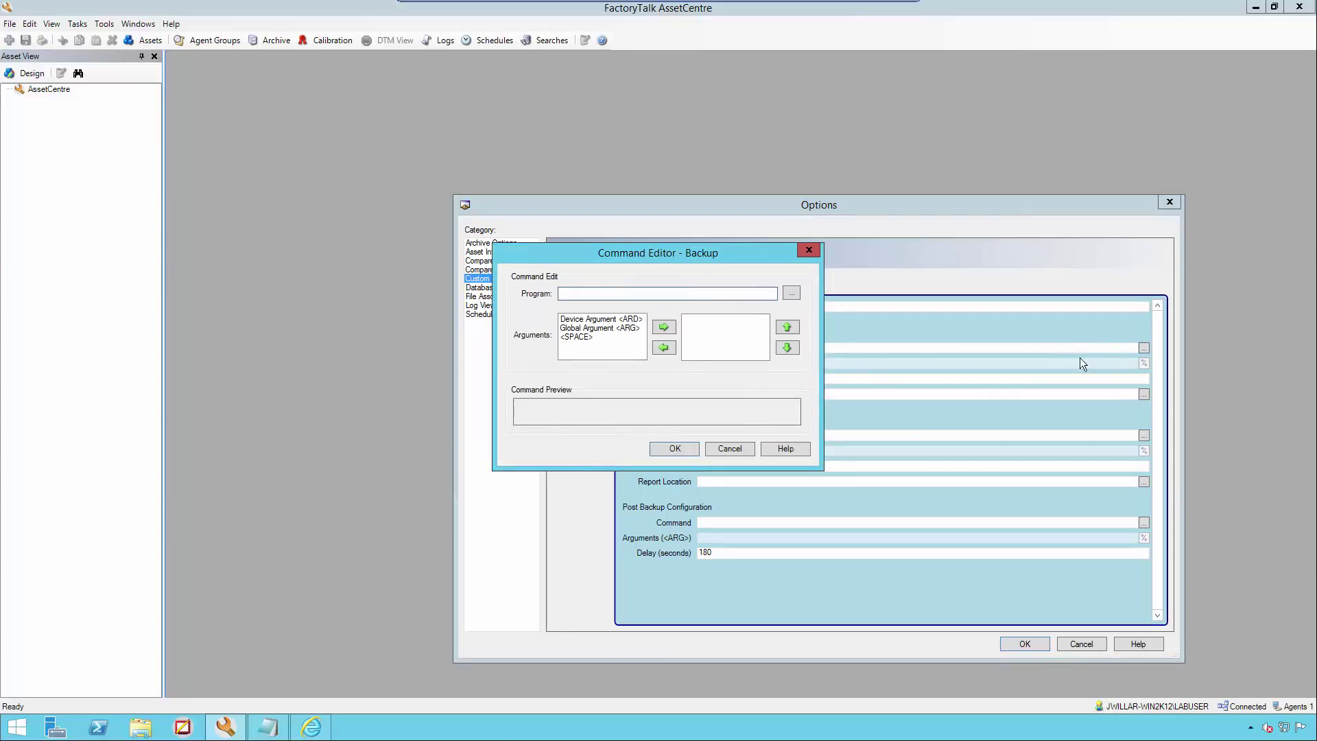
click(786, 297)
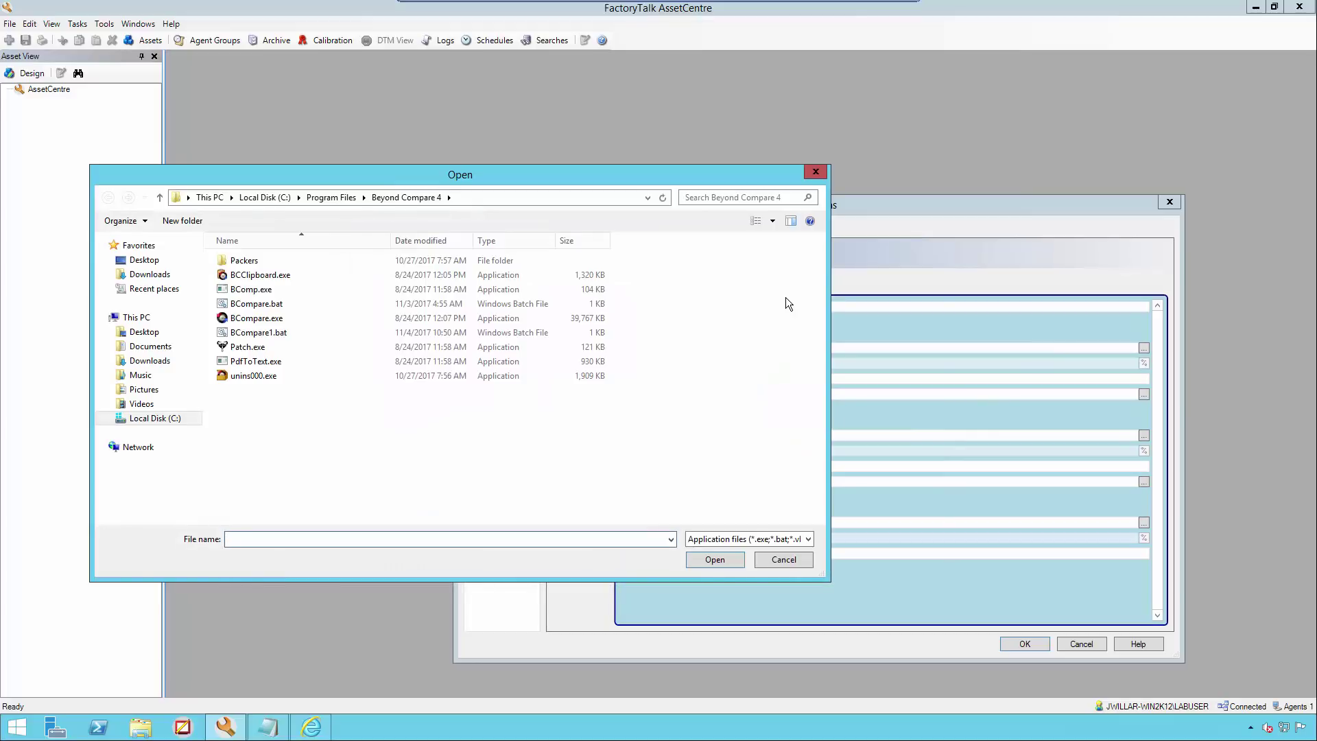
click(182, 420)
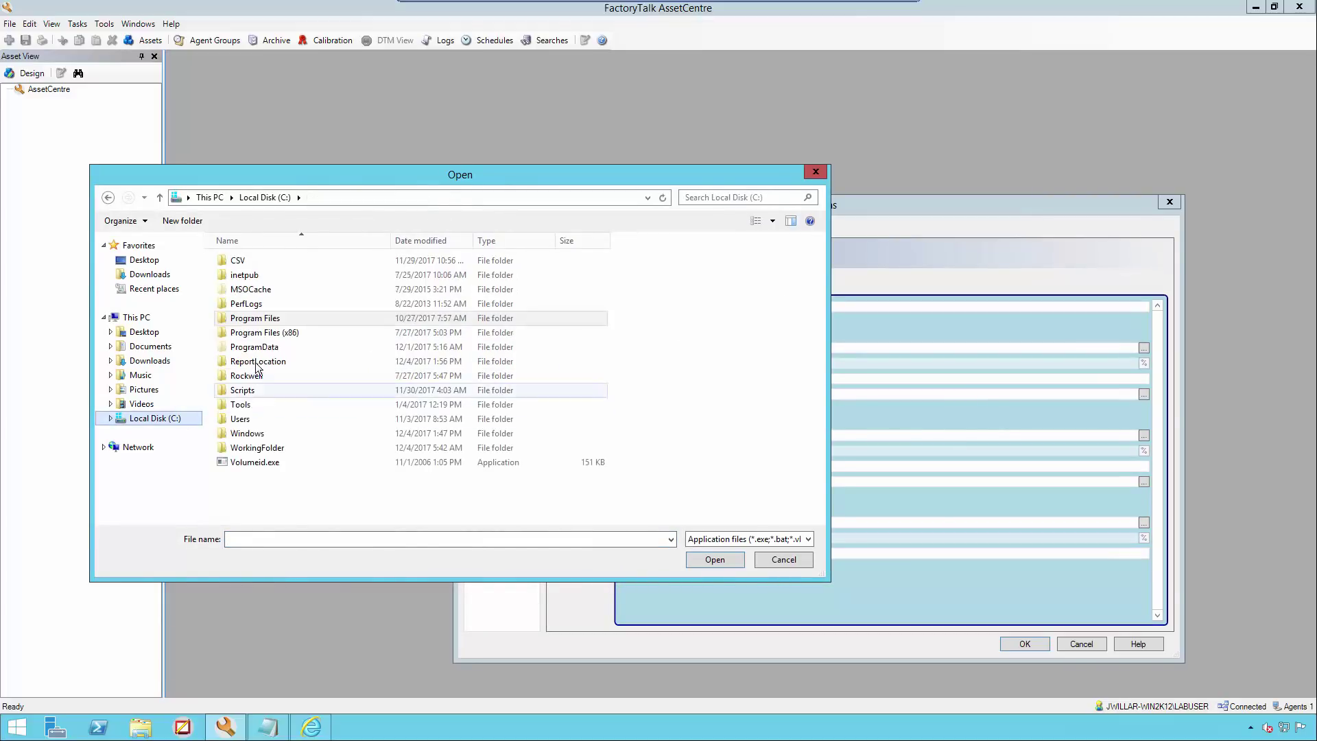
double_click(267, 333)
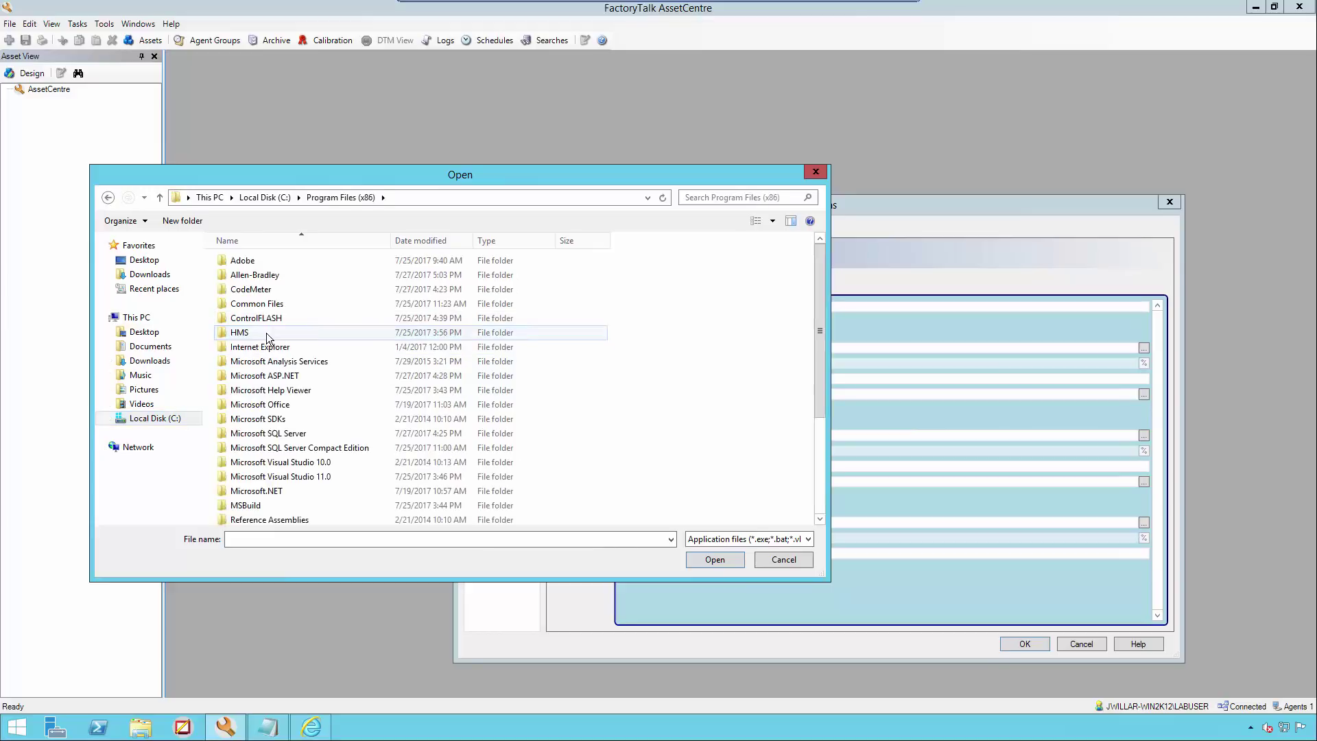
scroll(266, 336, down, 3)
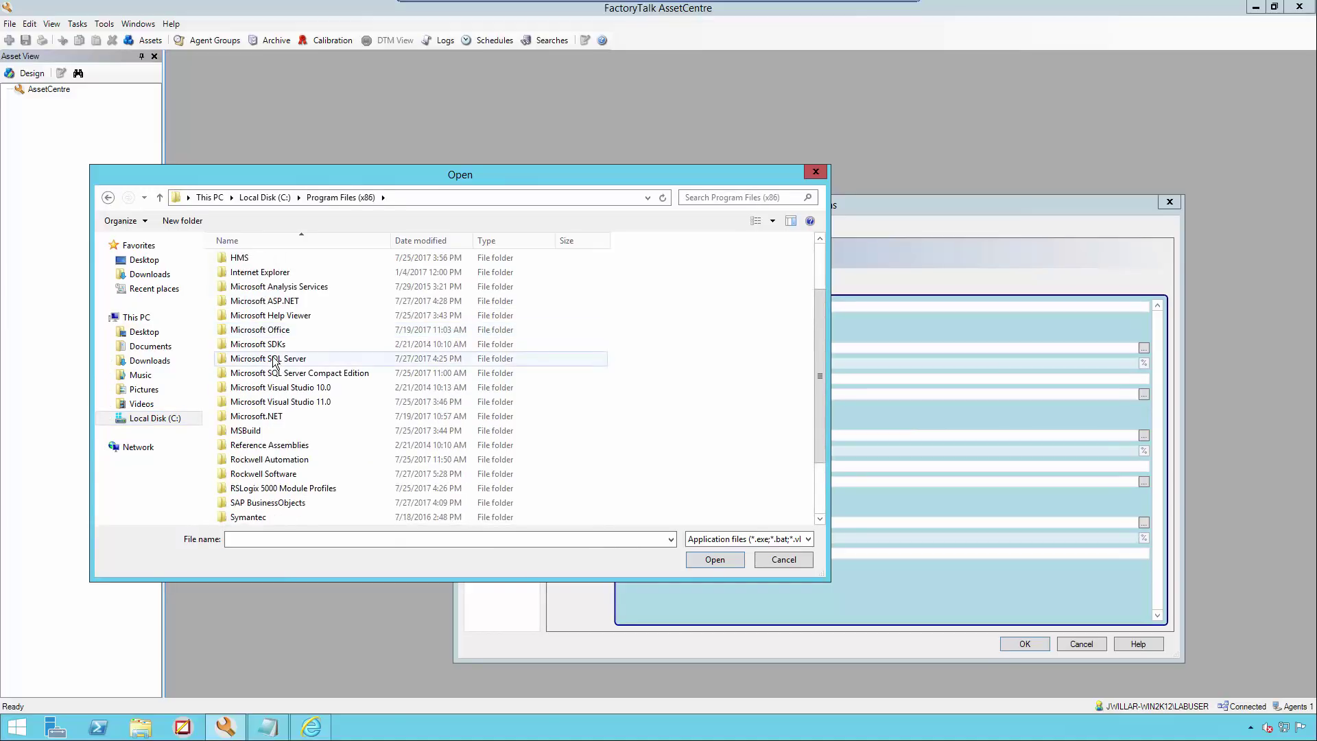
double_click(283, 430)
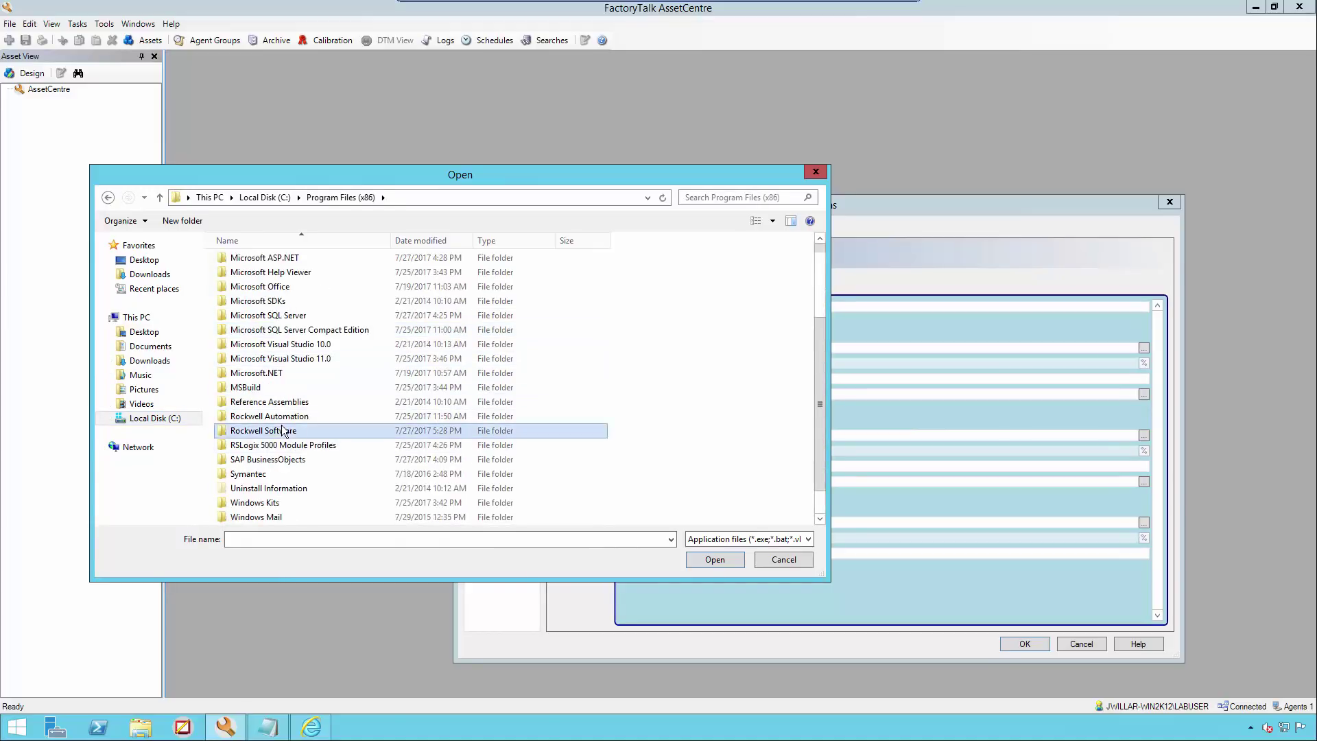
scroll(271, 501, down, 1)
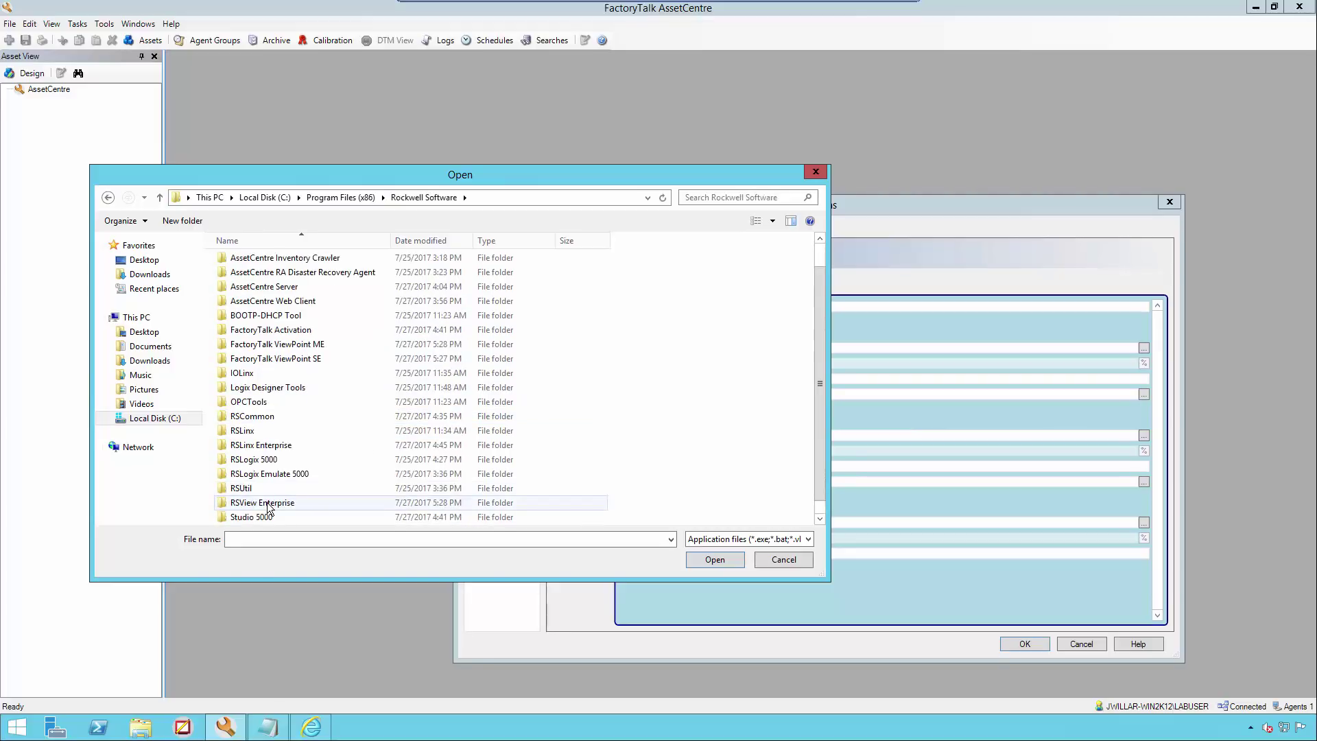
double_click(267, 507)
scroll(271, 381, down, 5)
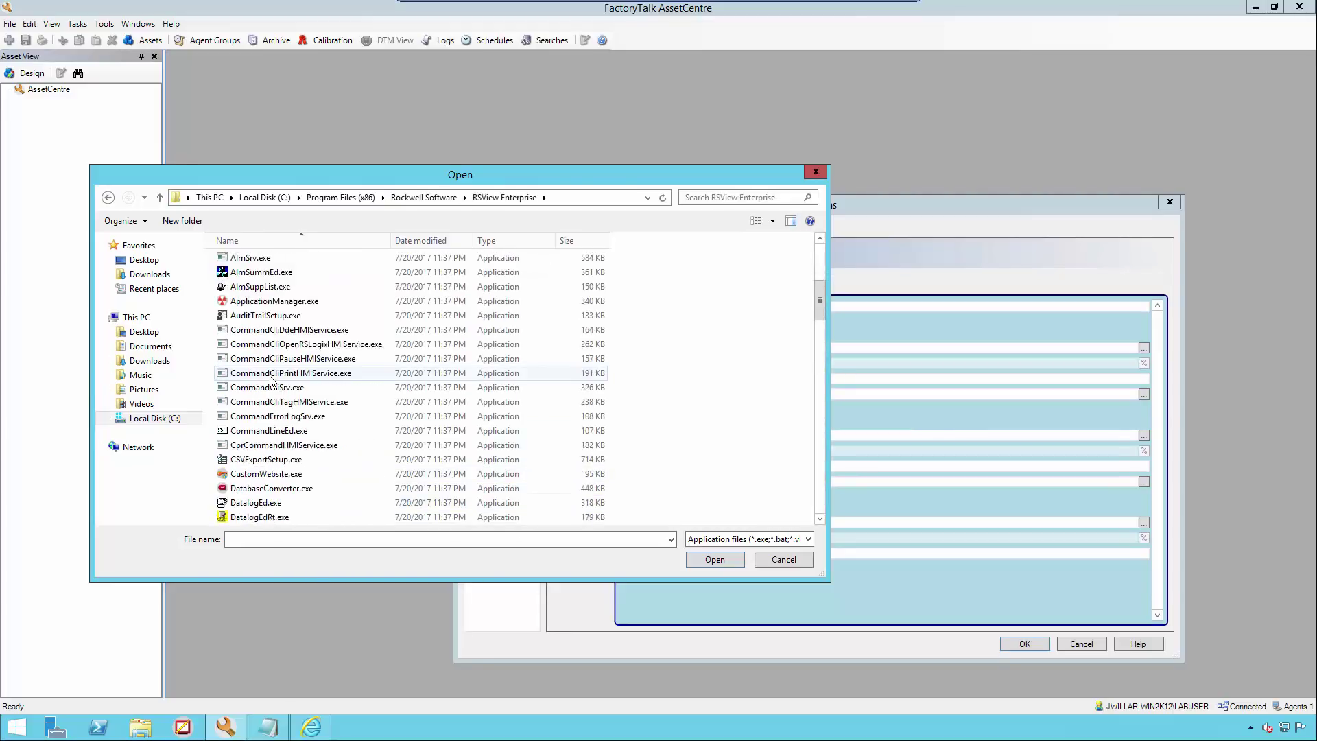
scroll(271, 384, down, 10)
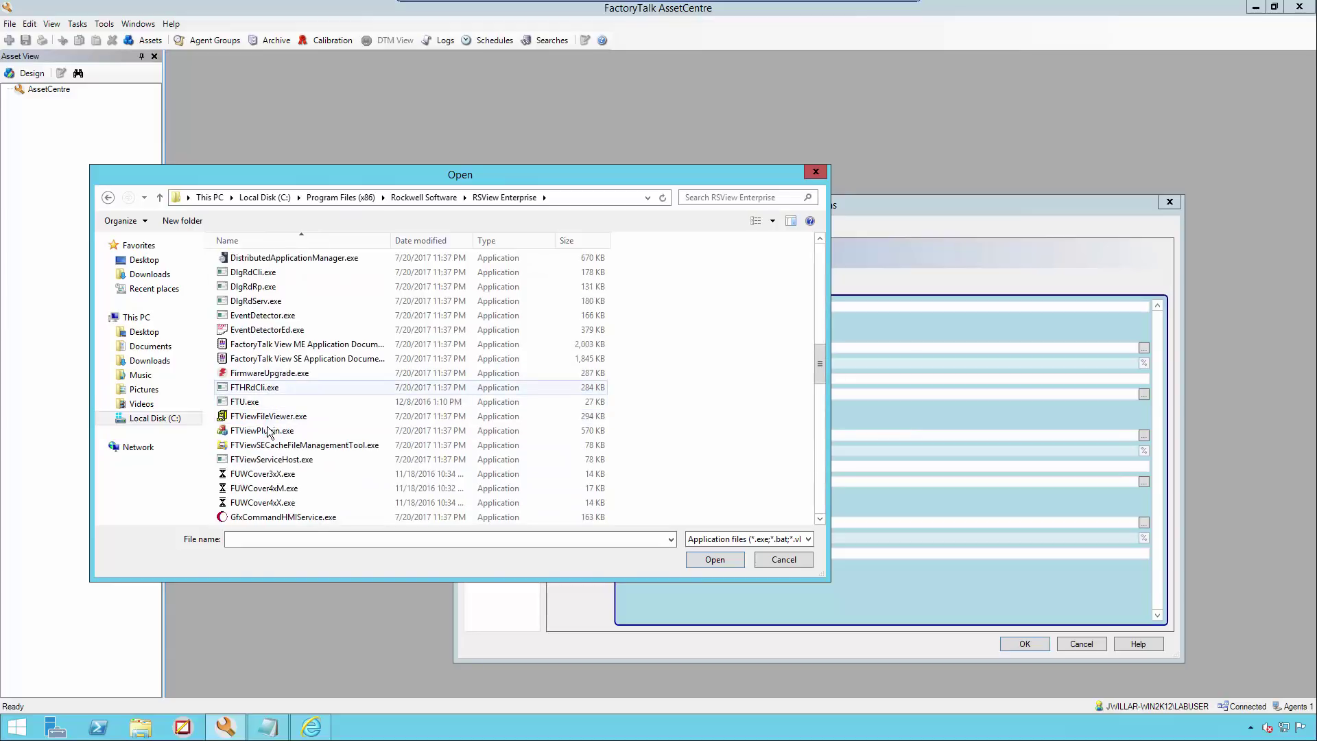
click(271, 416)
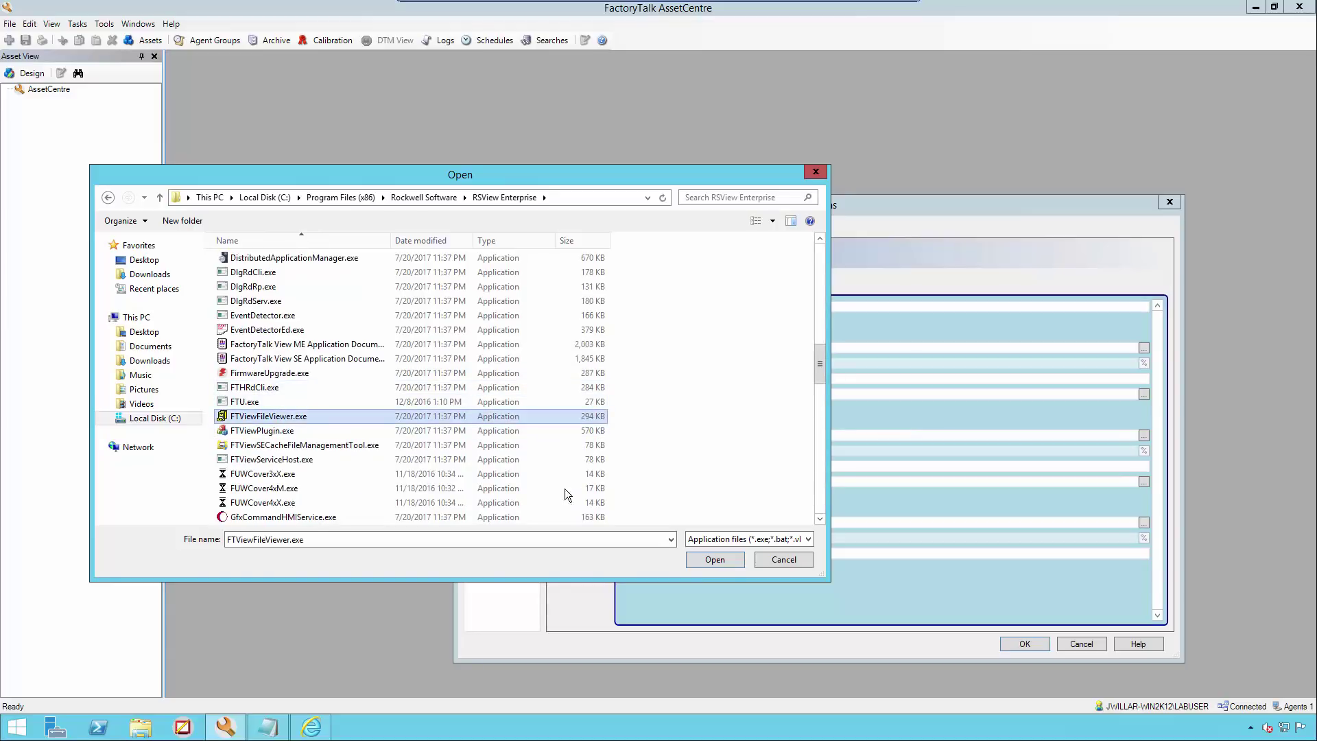
click(714, 559)
Step: Append <ARD>, a space and <ARG> to the backup command and accept it
click(617, 320)
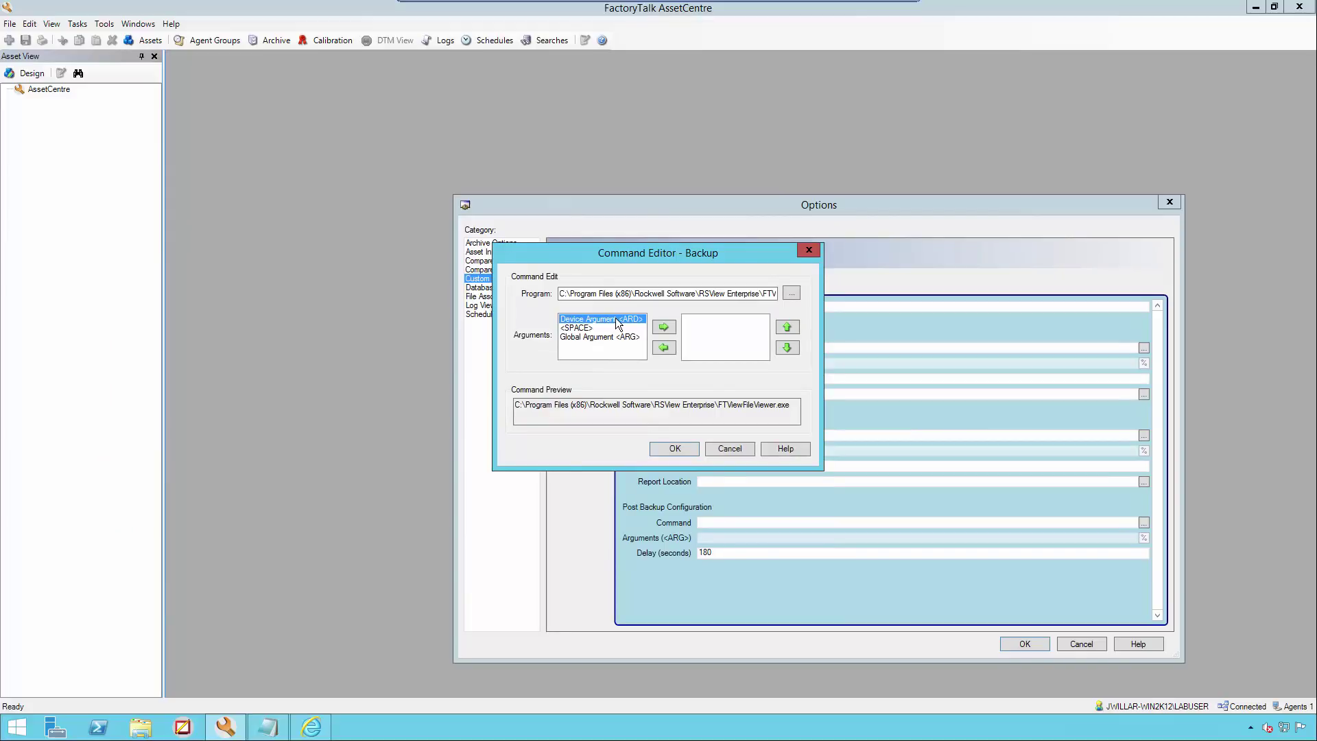
click(664, 328)
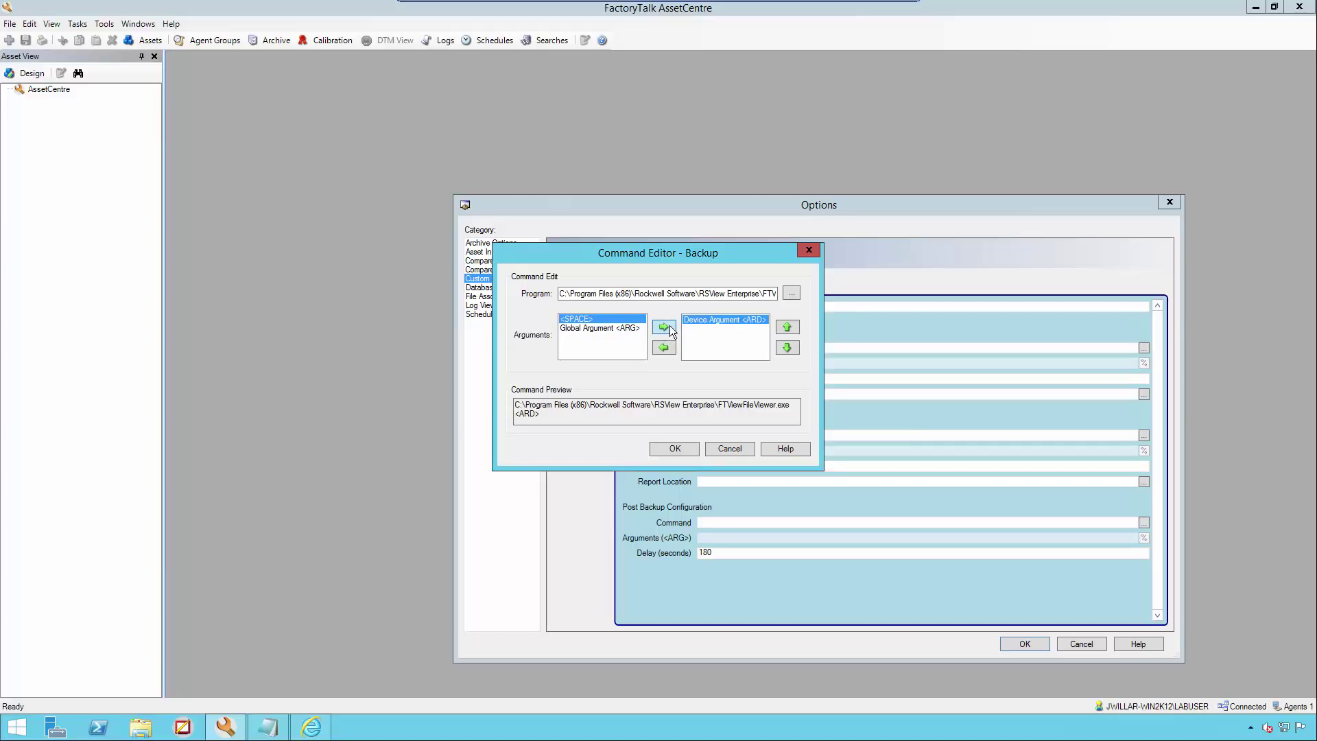
click(668, 326)
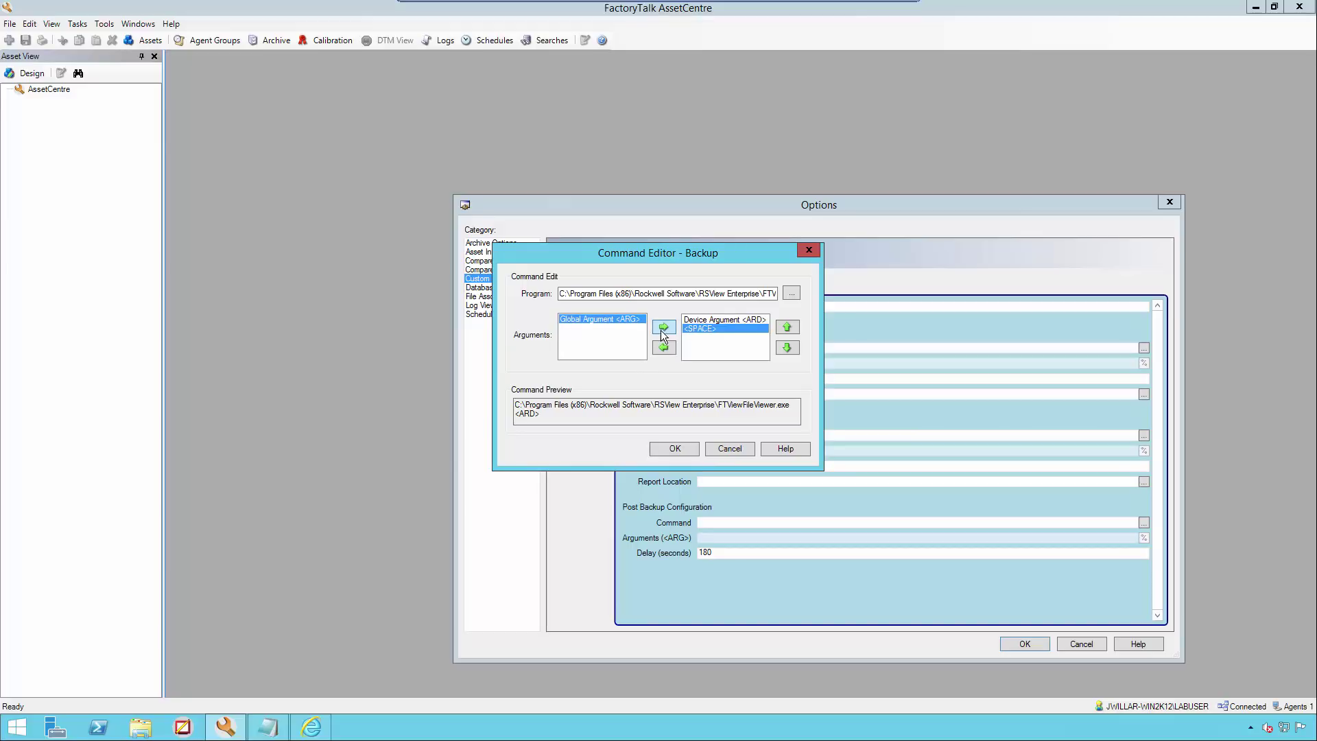
click(662, 328)
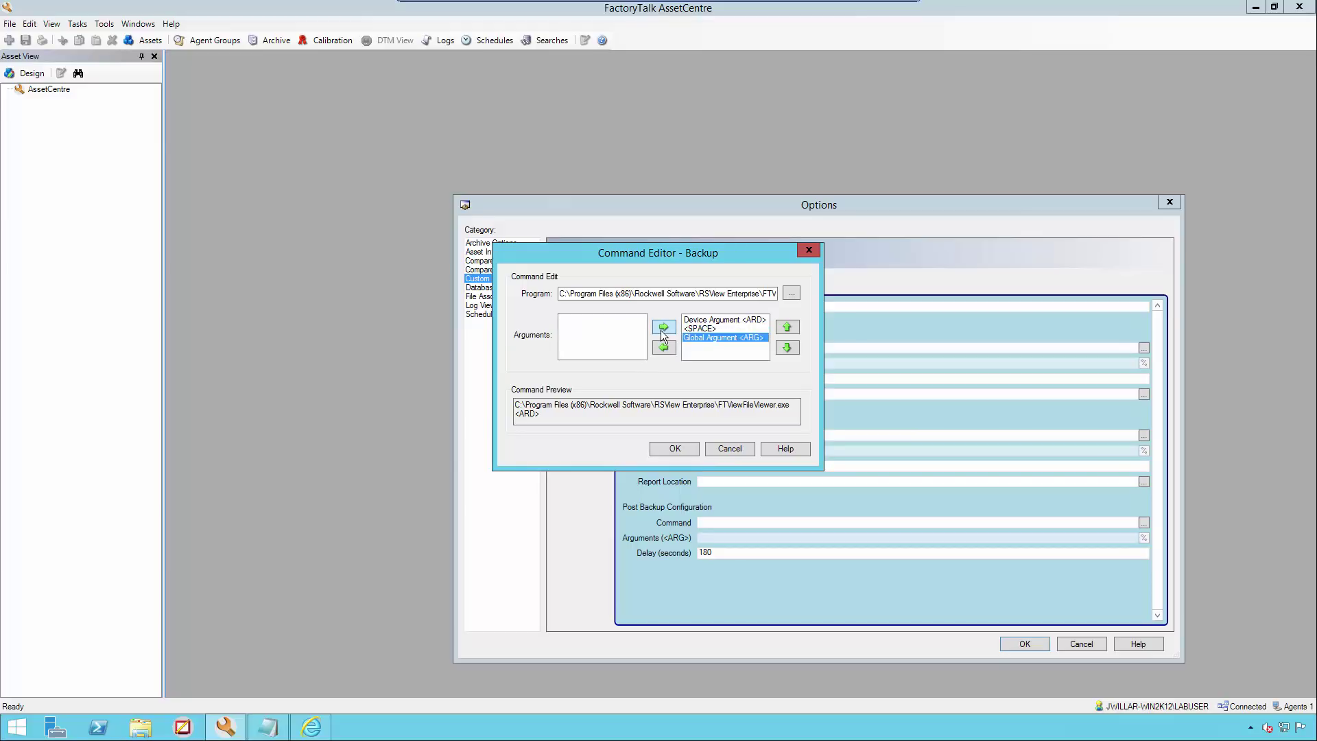
click(681, 448)
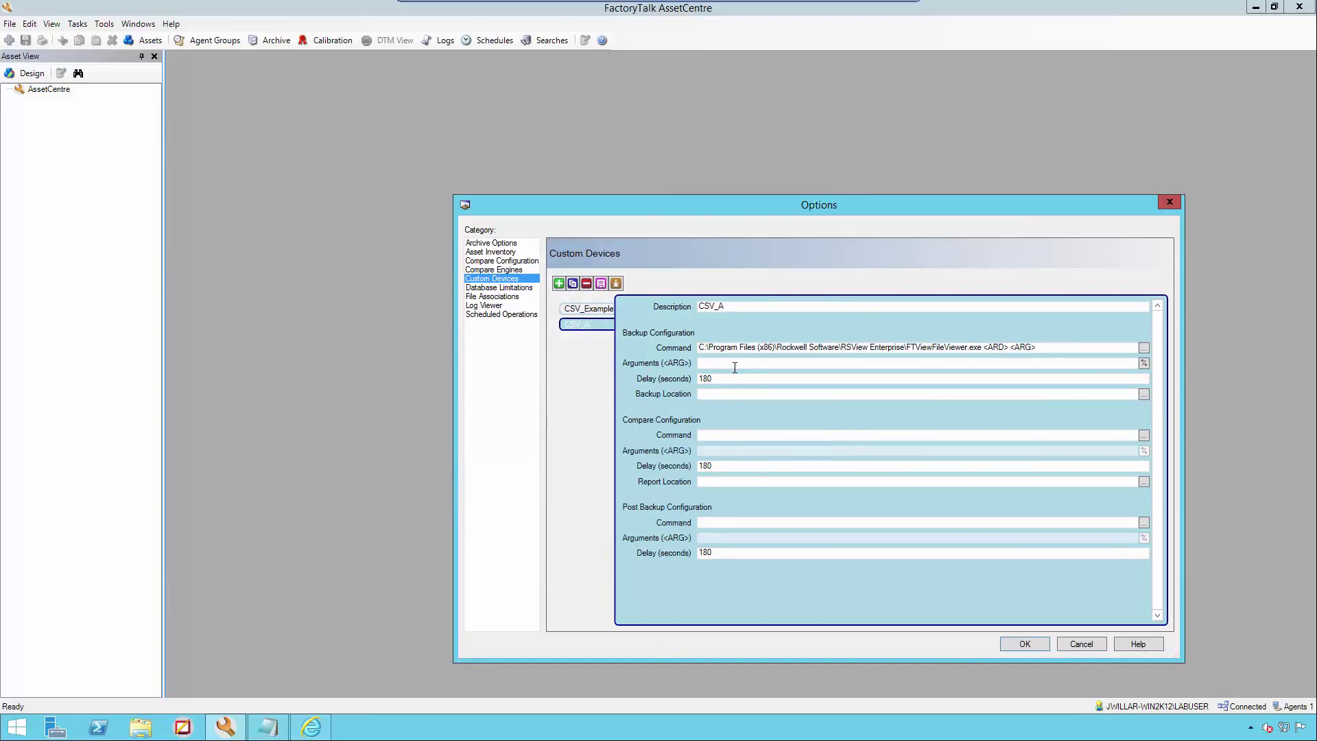
Step: Set CSV_A's backup arguments to %BackupFolderPath%\TestRecipe.csv
click(758, 363)
click(1145, 363)
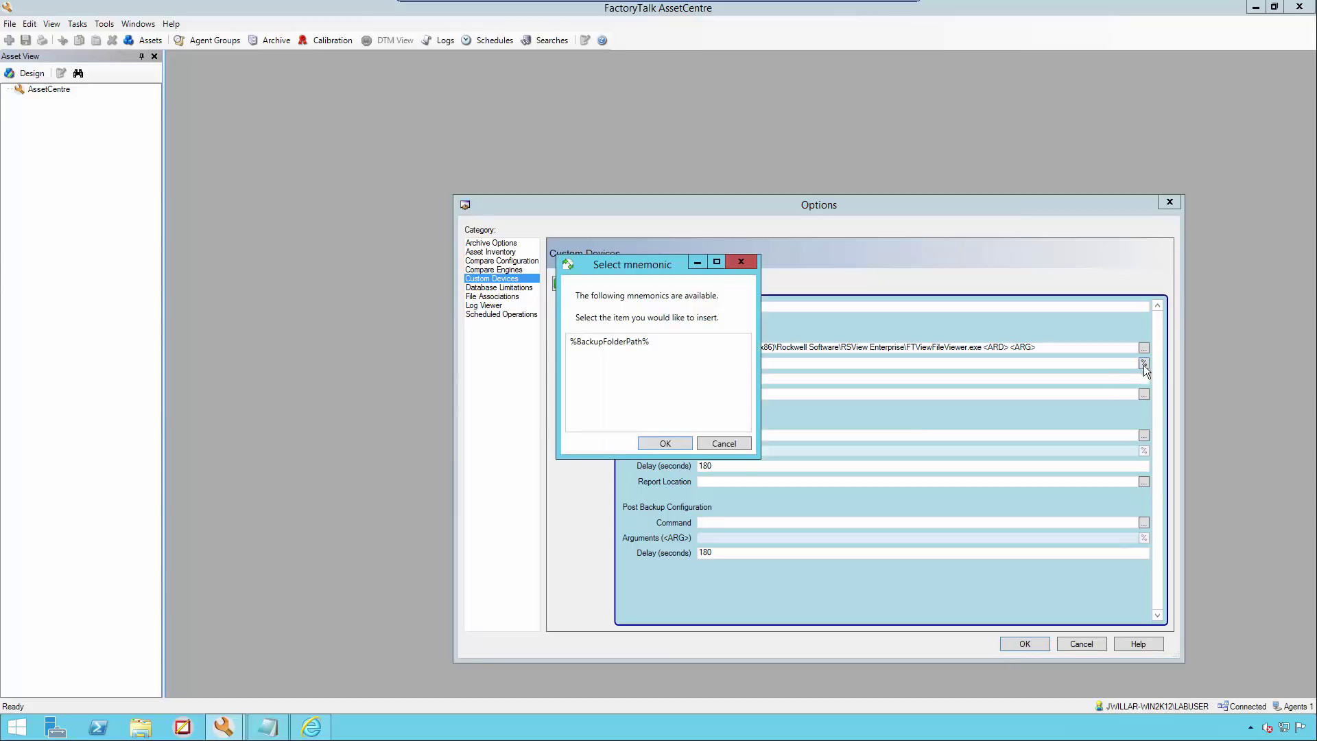
click(675, 340)
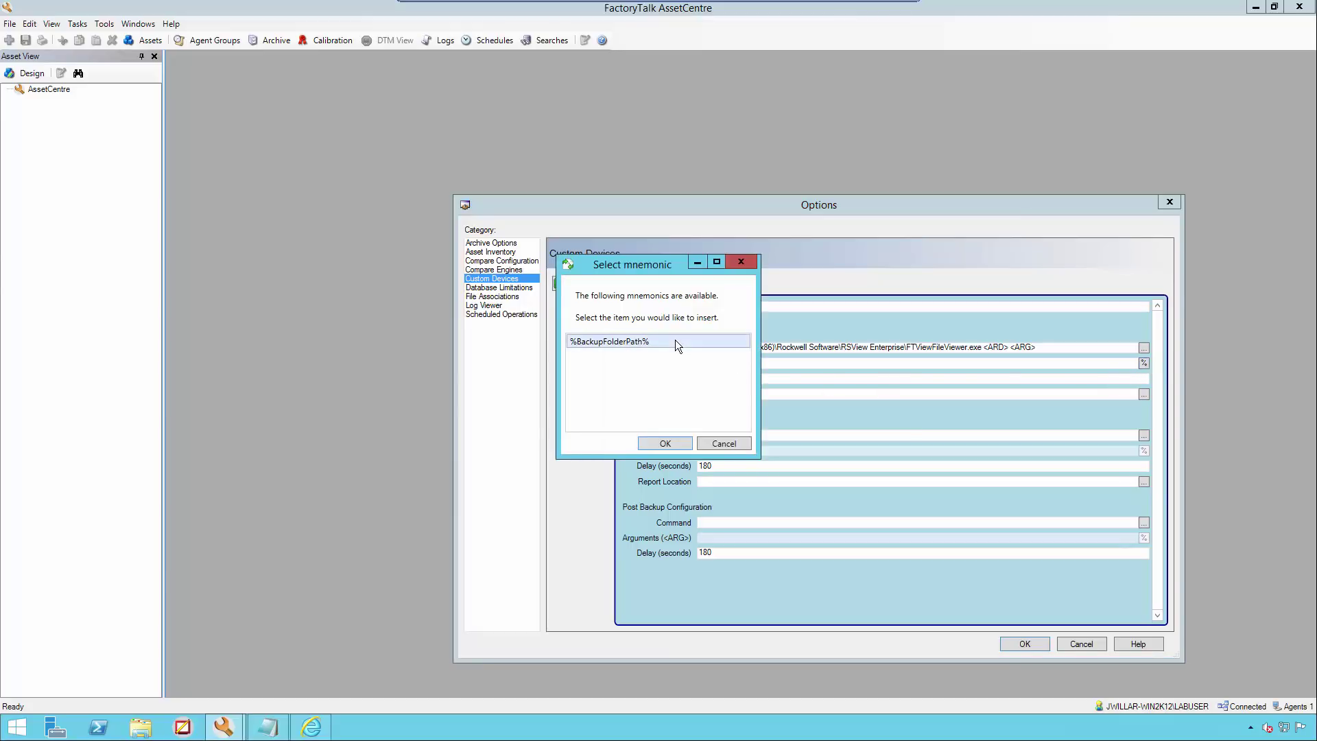
click(653, 444)
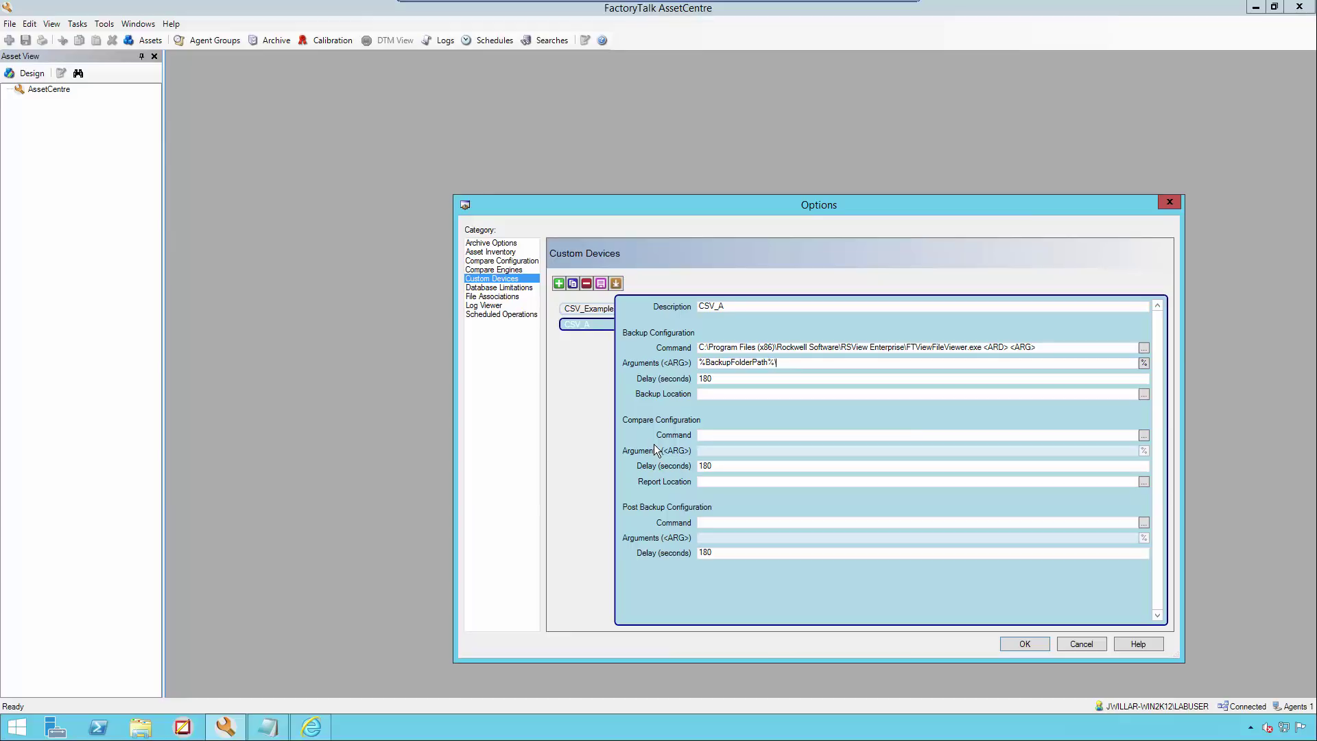
text(\TestRecipe.csv)
Step: Choose C:\CSV as CSV_A's backup location
click(1143, 395)
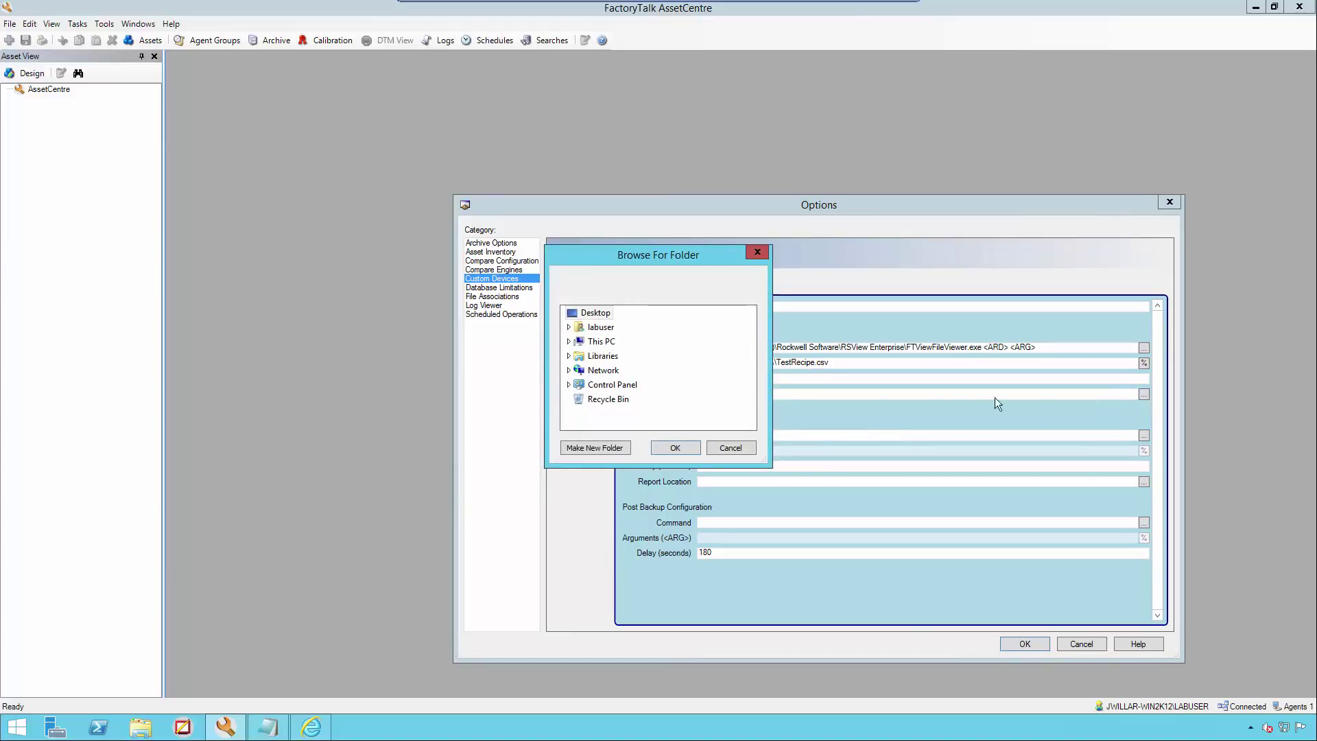
double_click(602, 341)
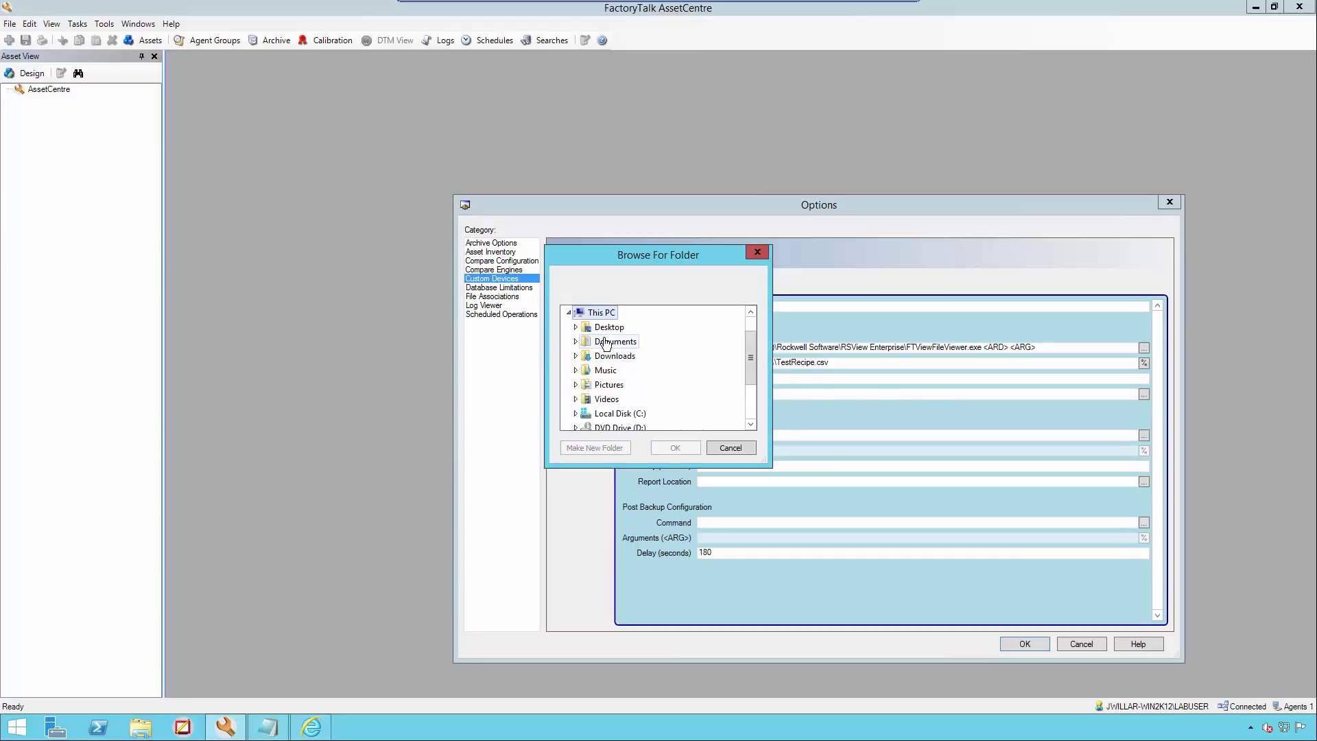
double_click(619, 414)
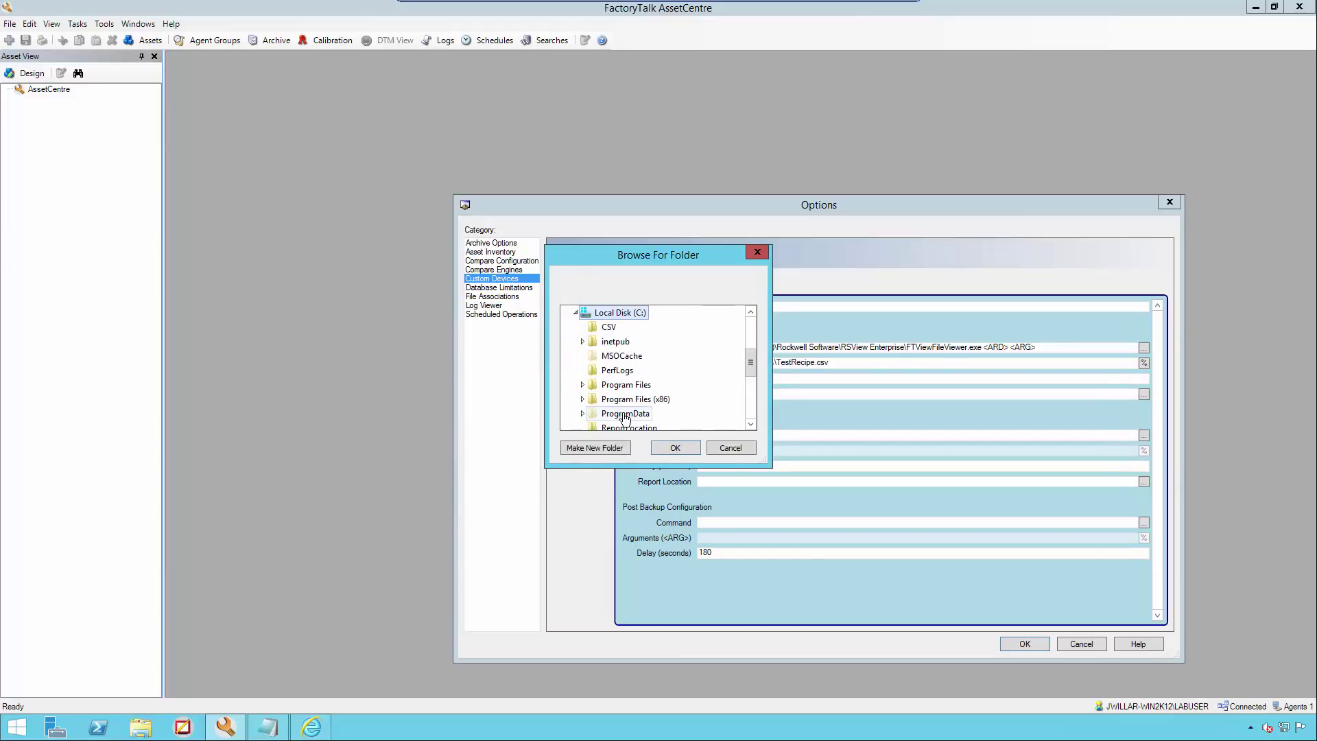
click(611, 328)
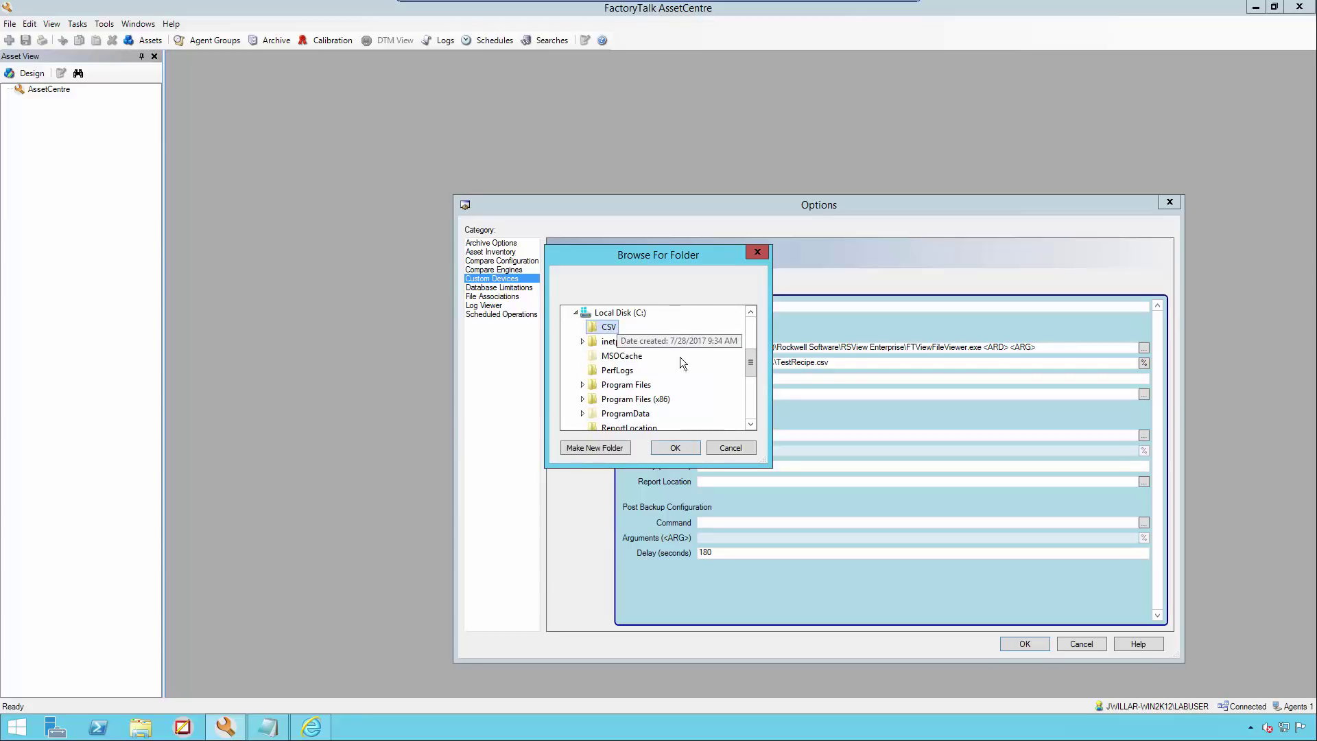
click(676, 447)
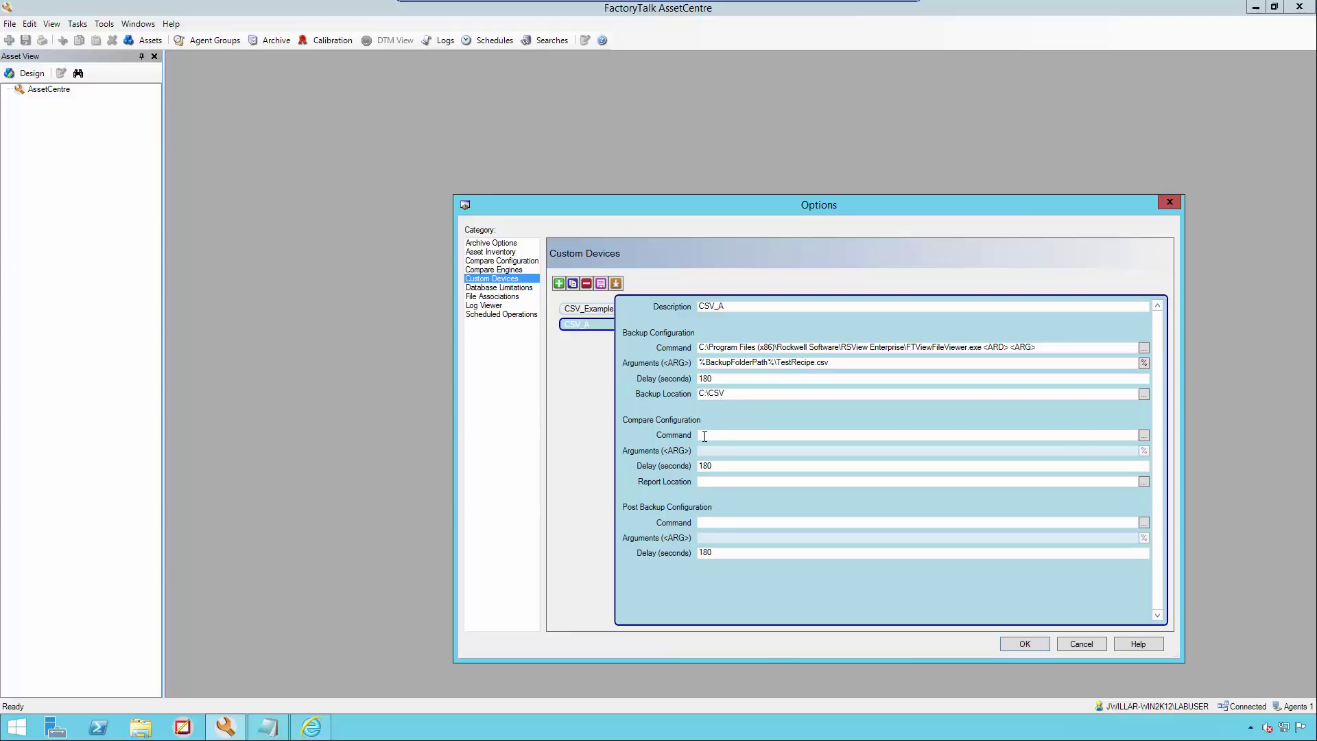
Step: Set the compare command to C:\Program Files\Beyond Compare 4\BCompare.exe <ARG>
click(1144, 437)
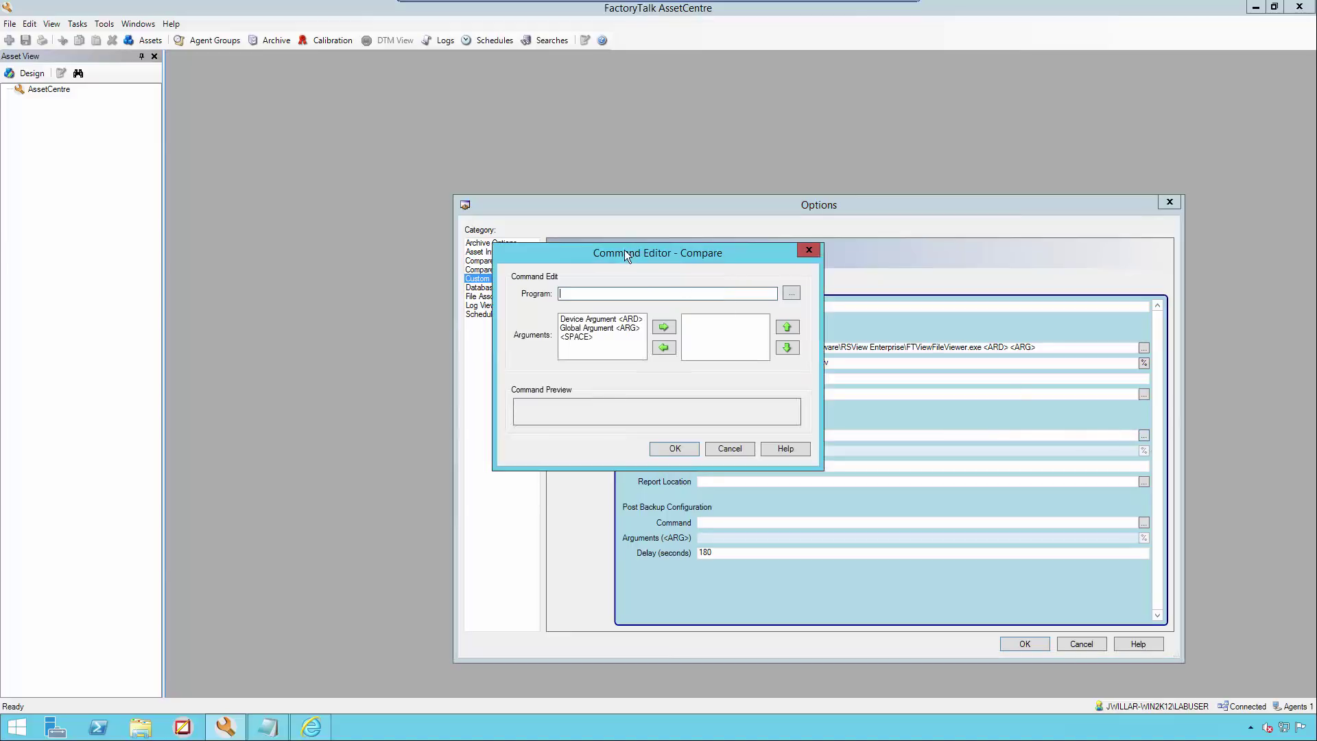
click(792, 294)
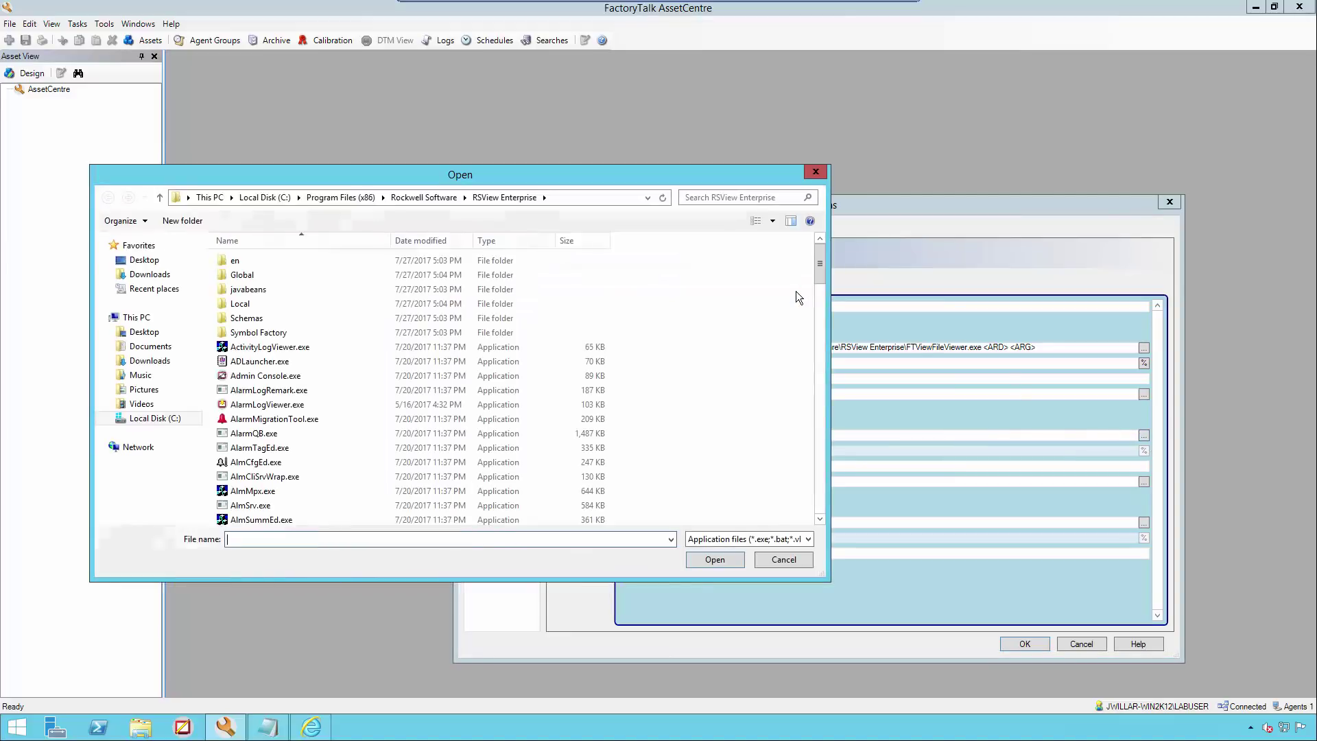
click(186, 423)
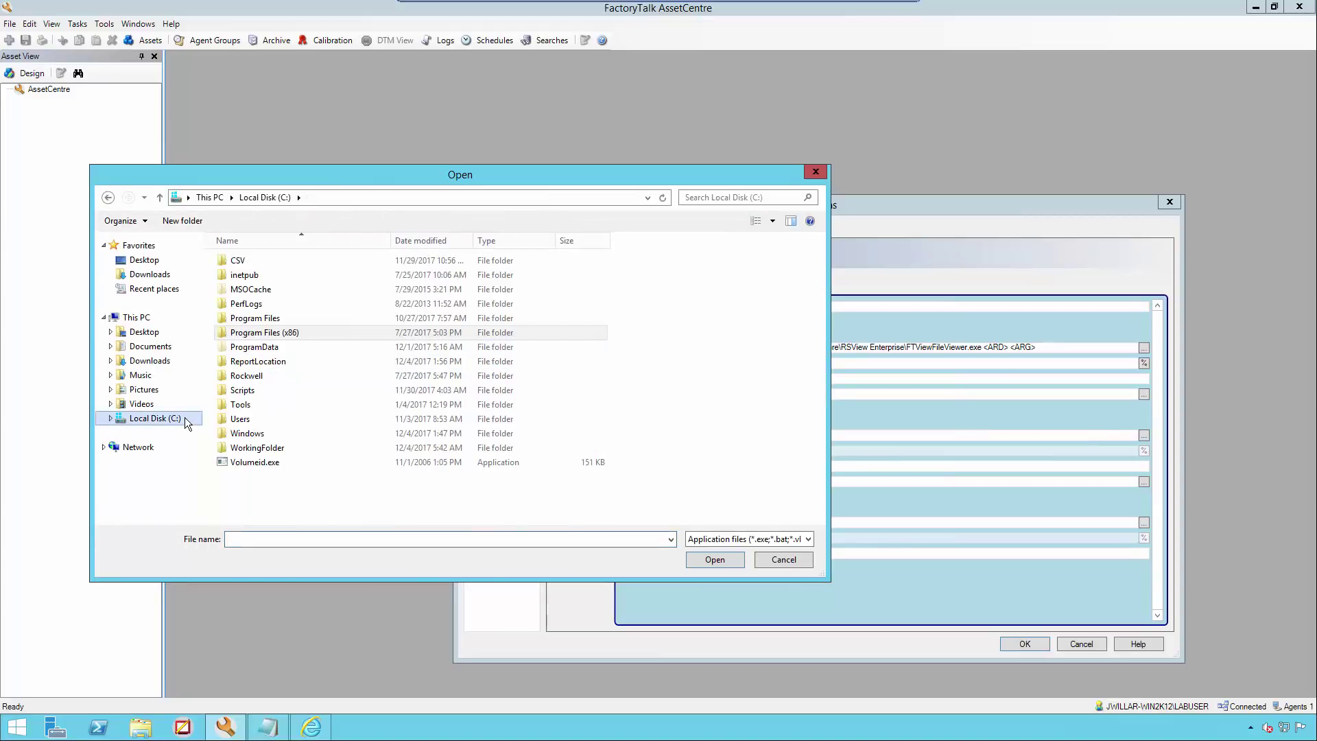
double_click(268, 320)
click(264, 263)
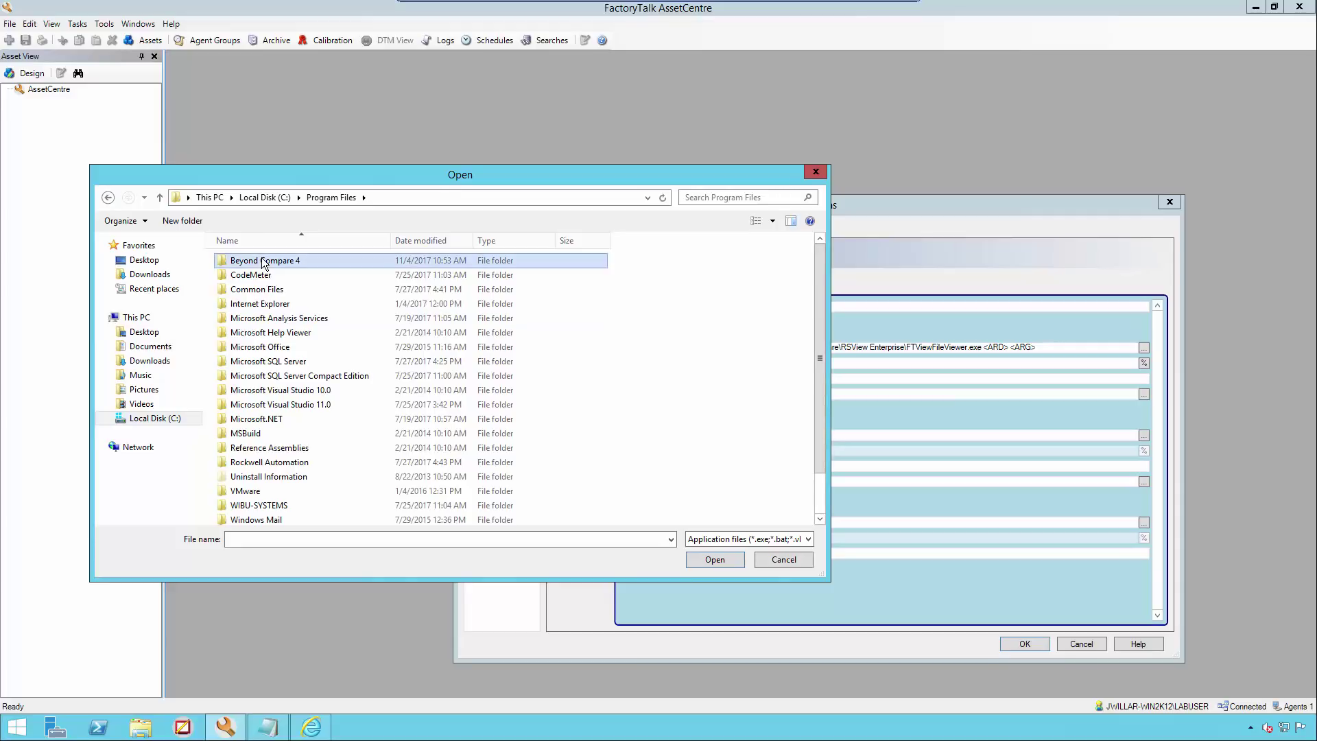
double_click(264, 263)
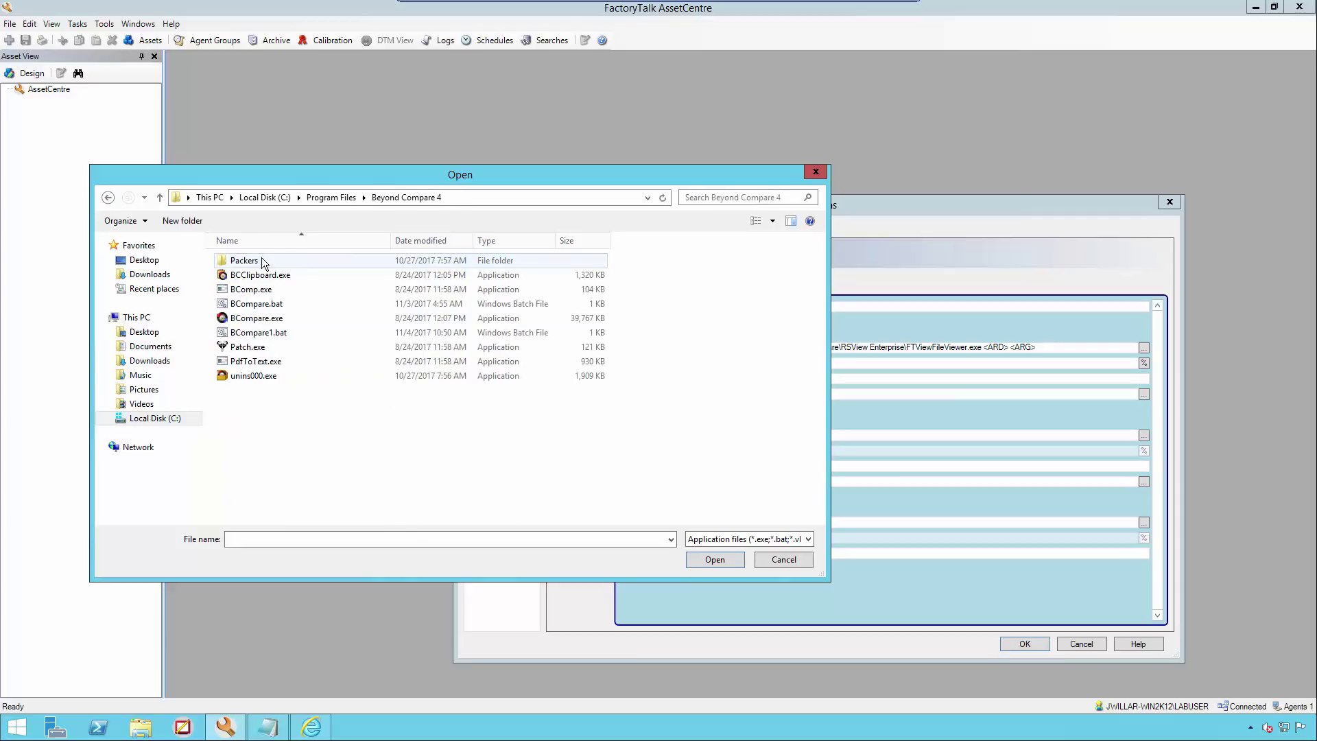
click(270, 322)
click(713, 559)
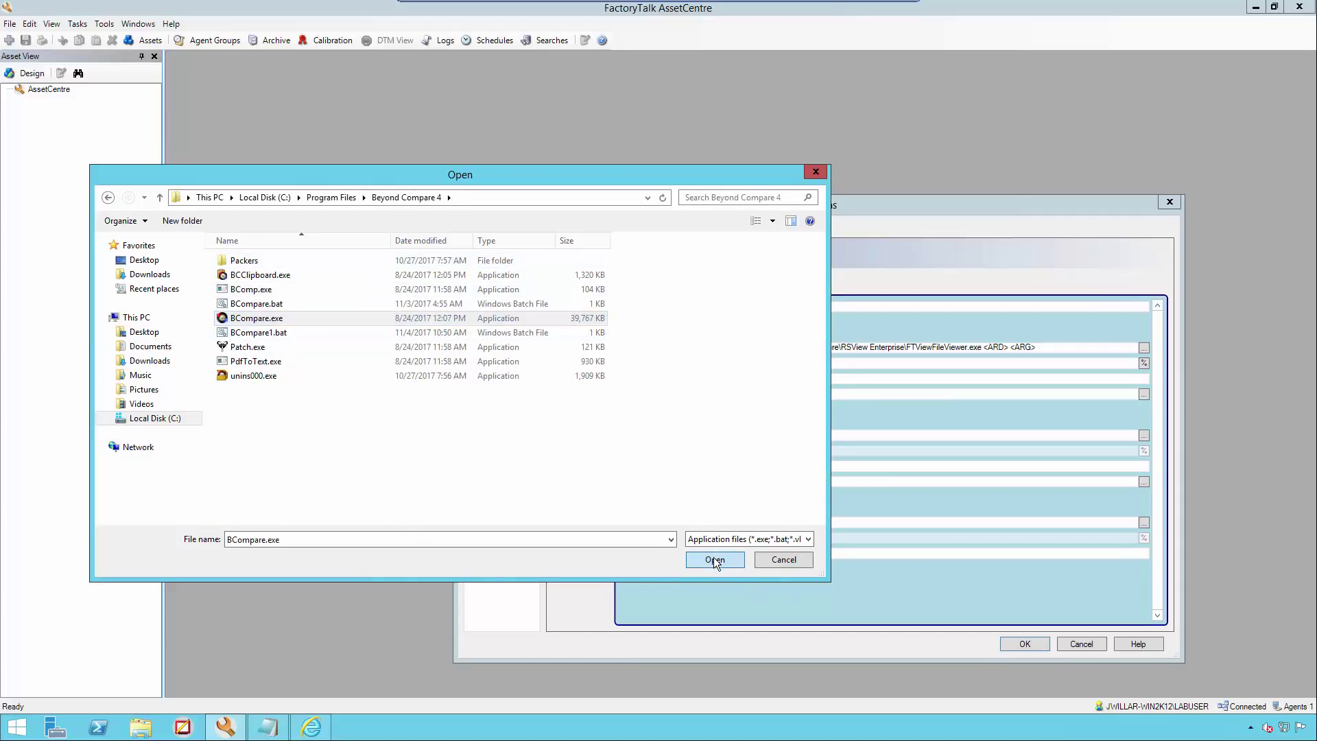
click(625, 328)
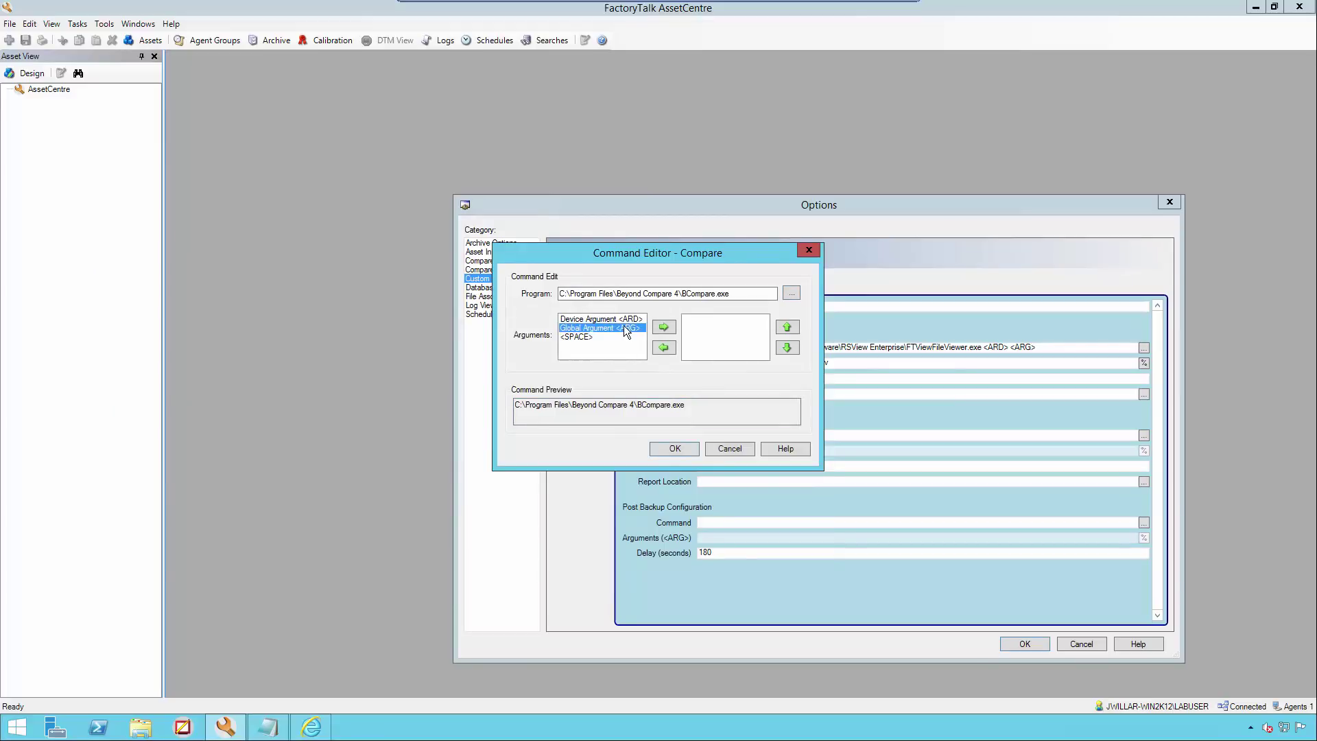
click(663, 328)
click(674, 448)
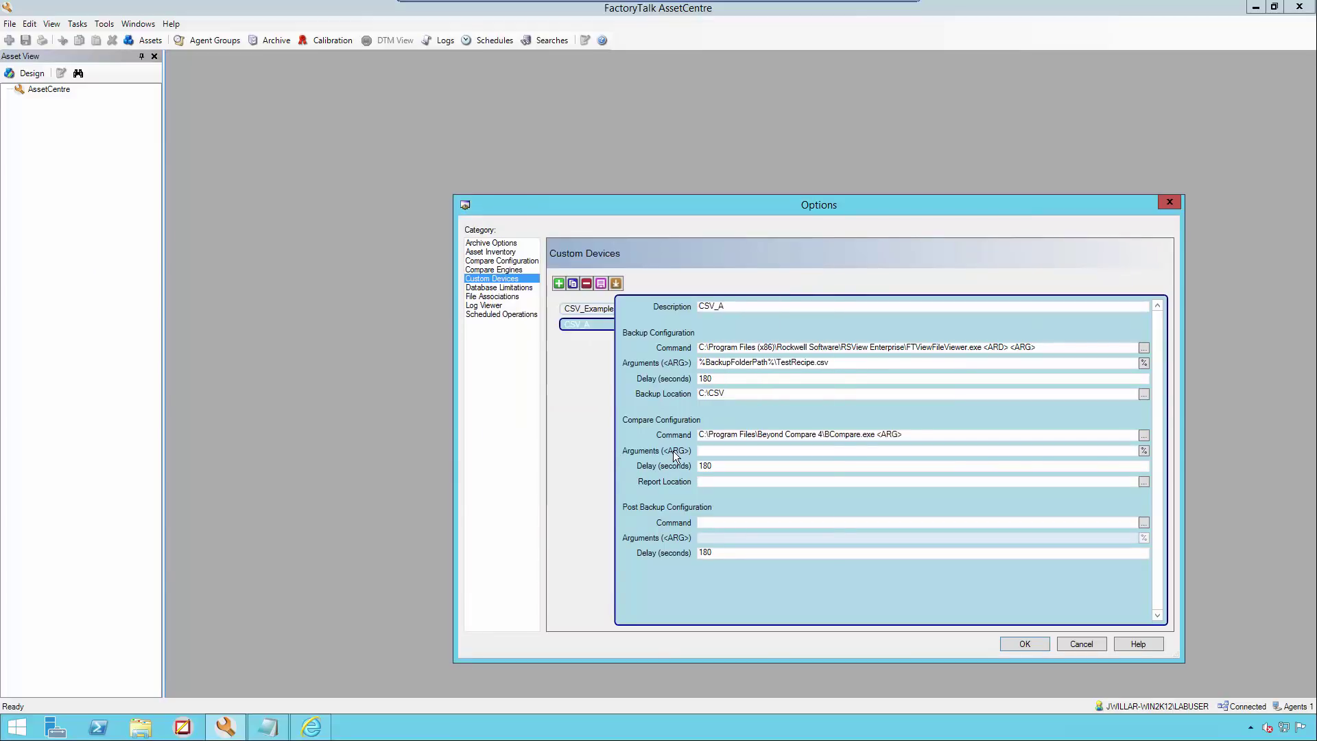
Step: Start the compare arguments with "@C:\Scripts\MyScript.txt" and %ArchiveFilePath%\TestRecipe.csv
click(857, 452)
text("@C:\Scripts\MyScript.txt")
click(1144, 451)
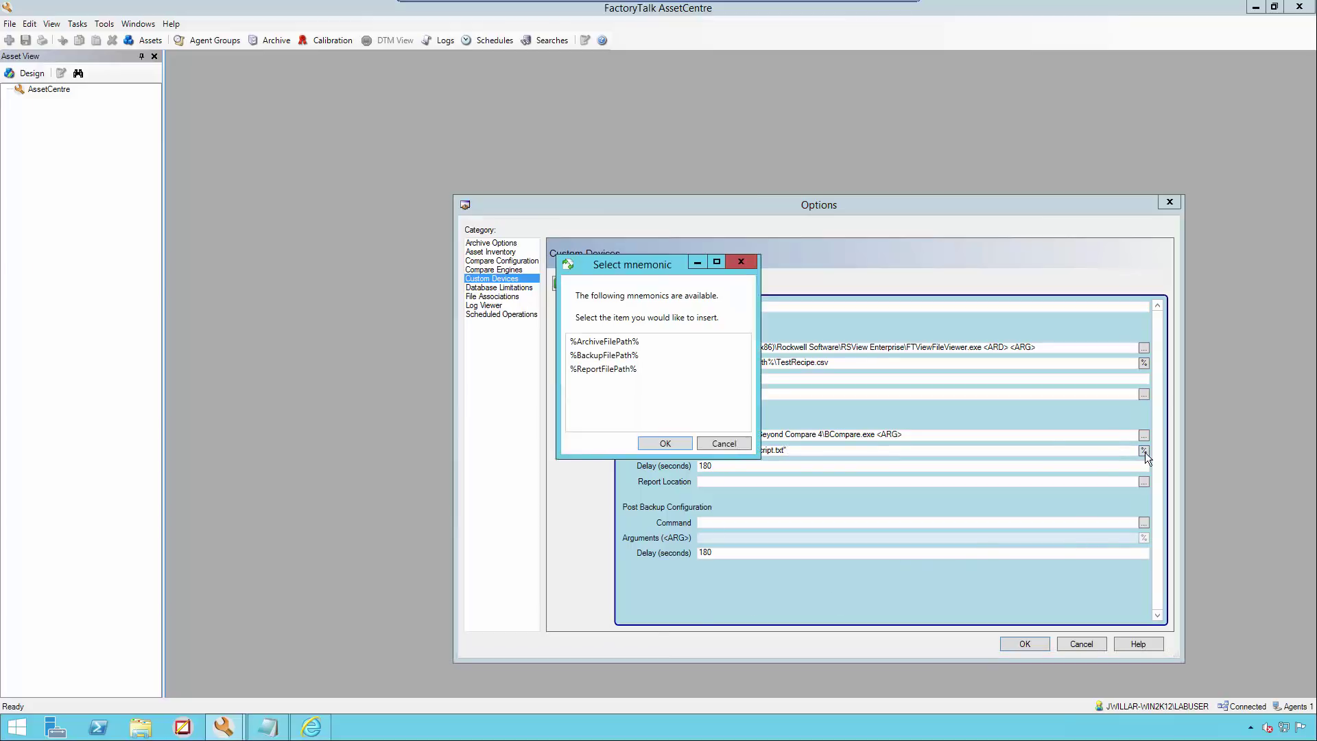
click(652, 340)
click(665, 444)
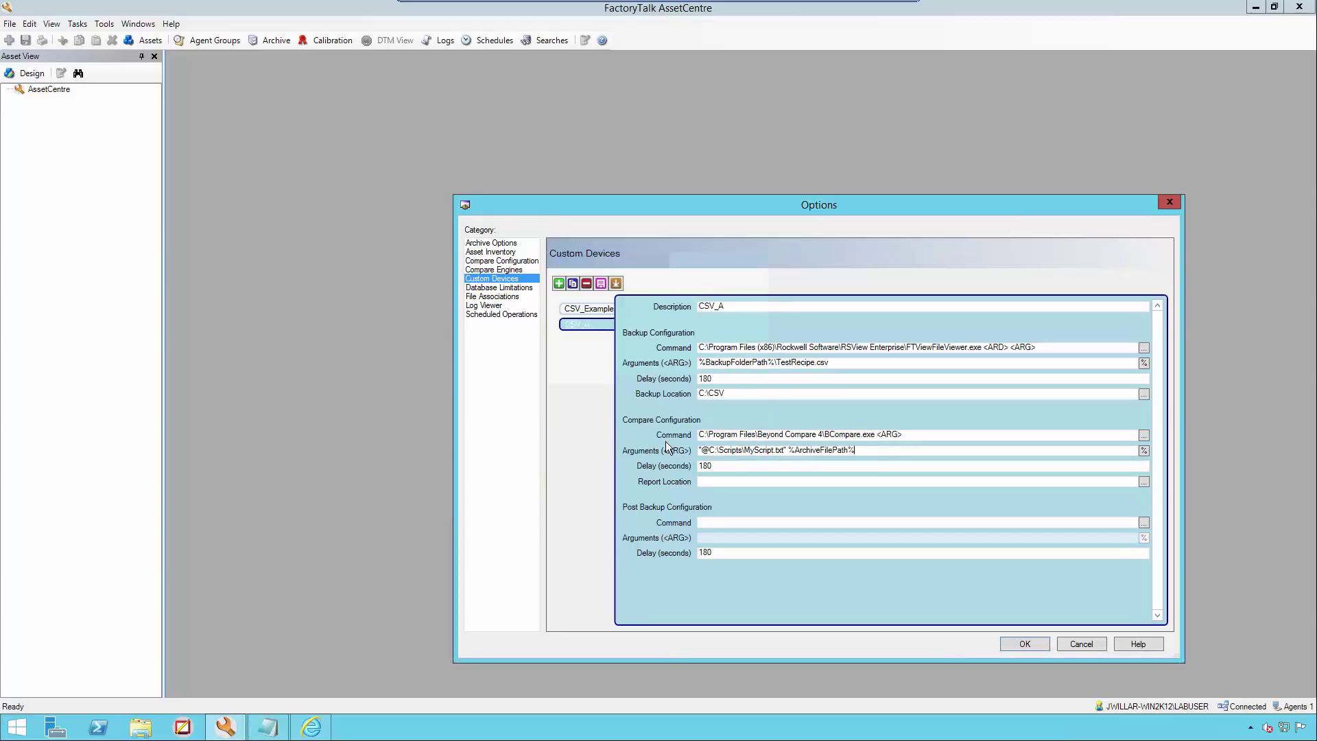
text(\TestRecipe.csv)
Step: Append %BackupFilePath% with the TestRecipe file name, then %ReportFilePath%, to the compare arguments
click(1143, 450)
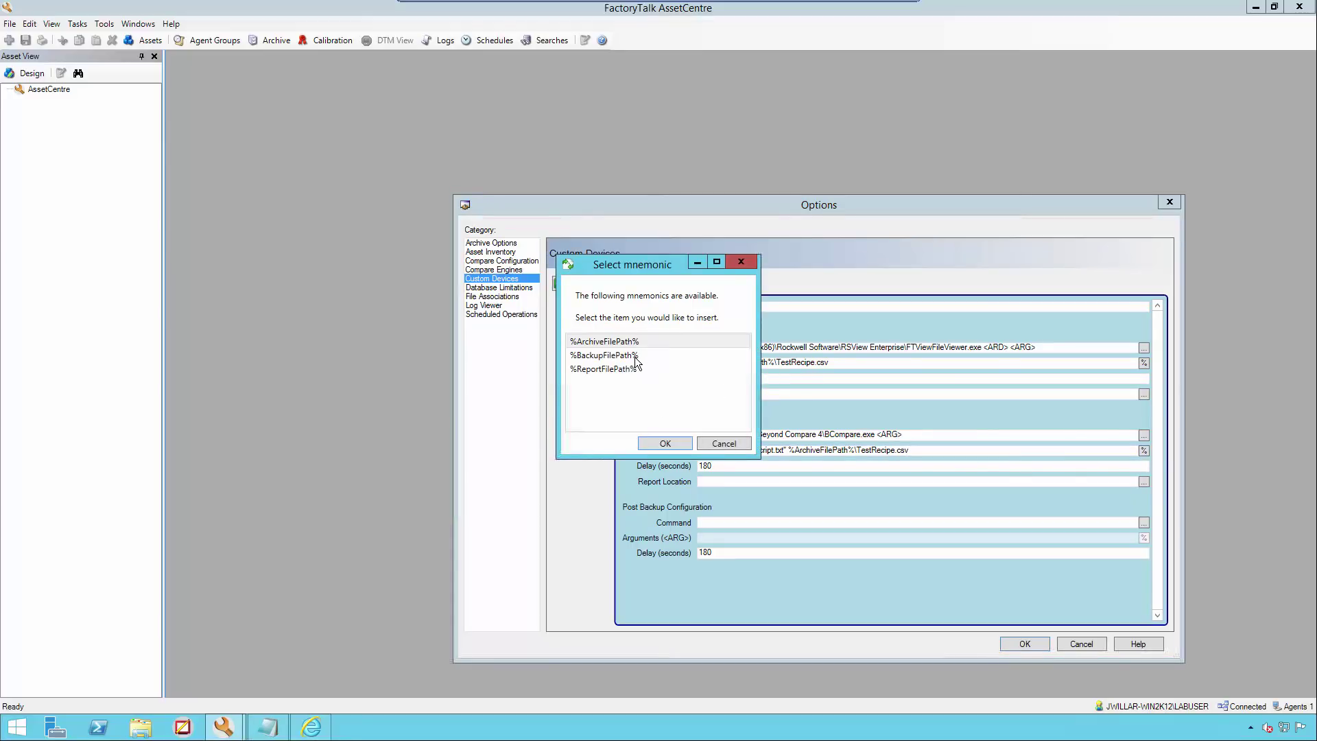
click(624, 355)
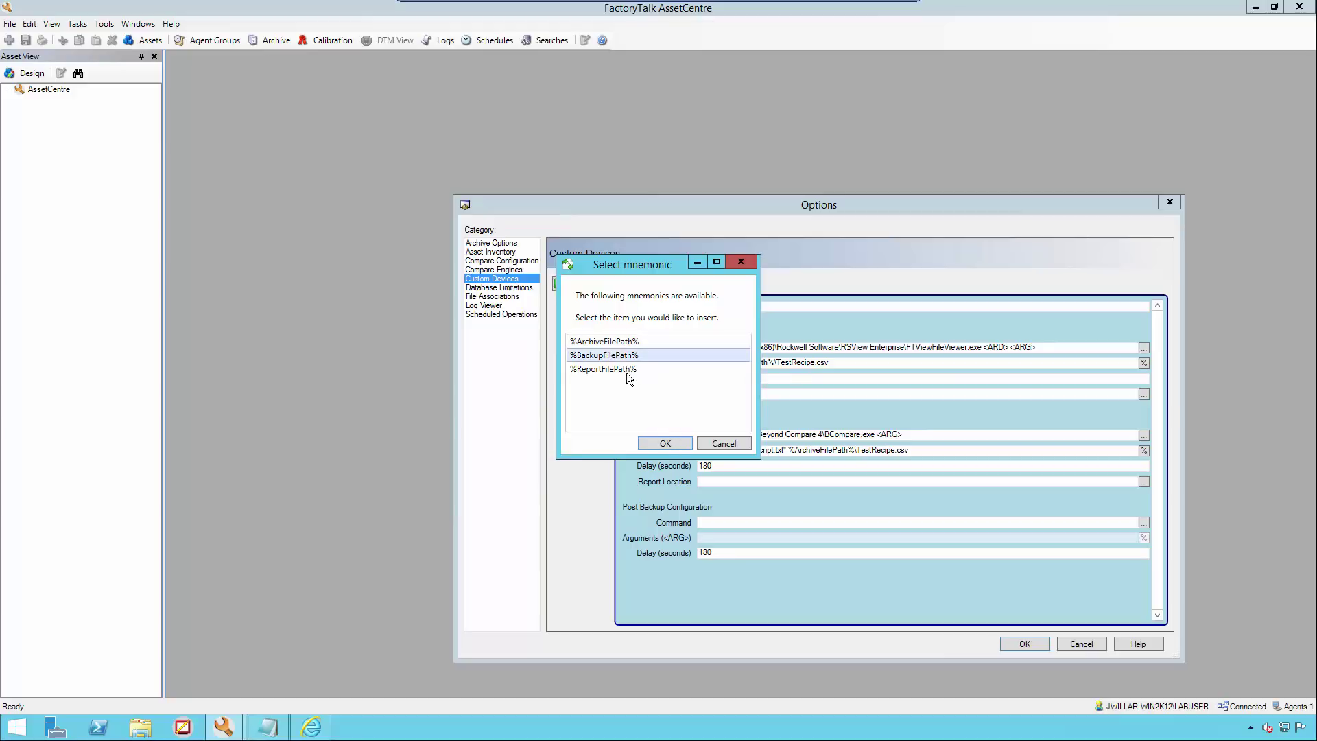
click(664, 443)
text(\Test)
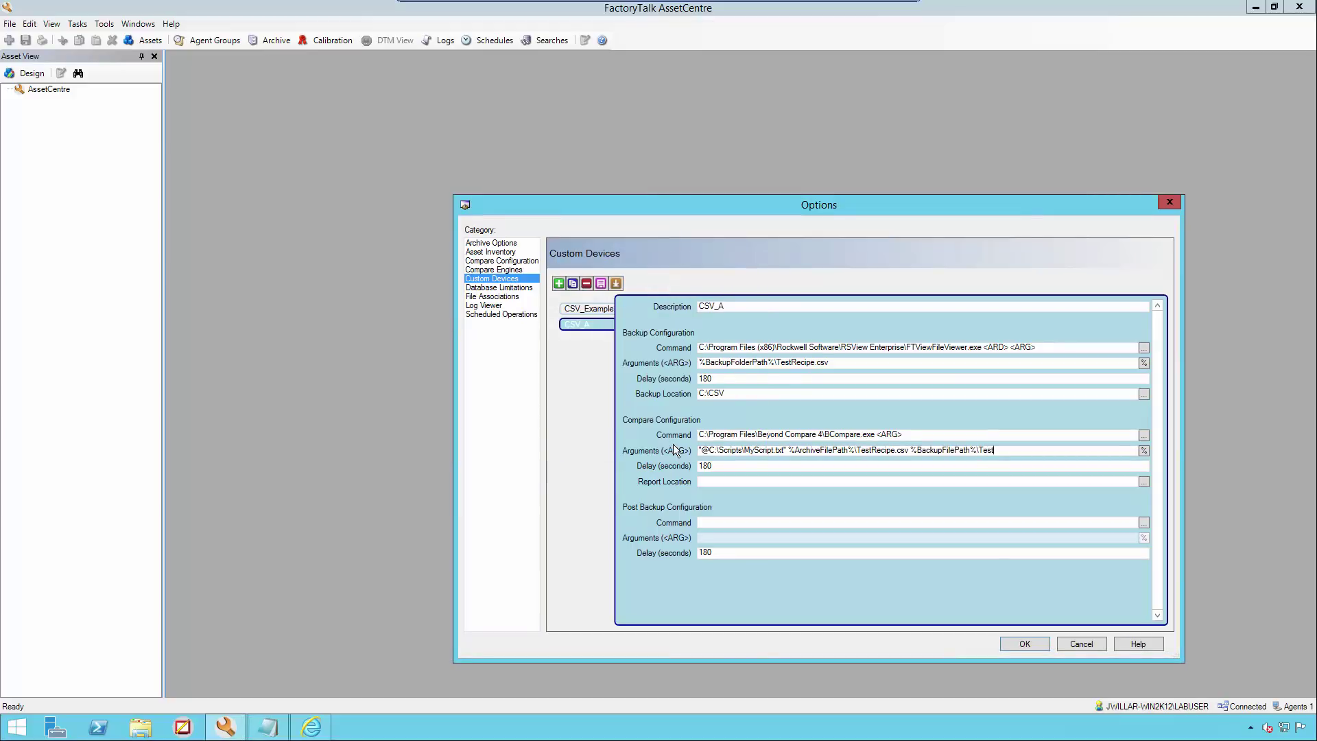
text(Recipe.cs)
key(BackSpace)
click(1143, 451)
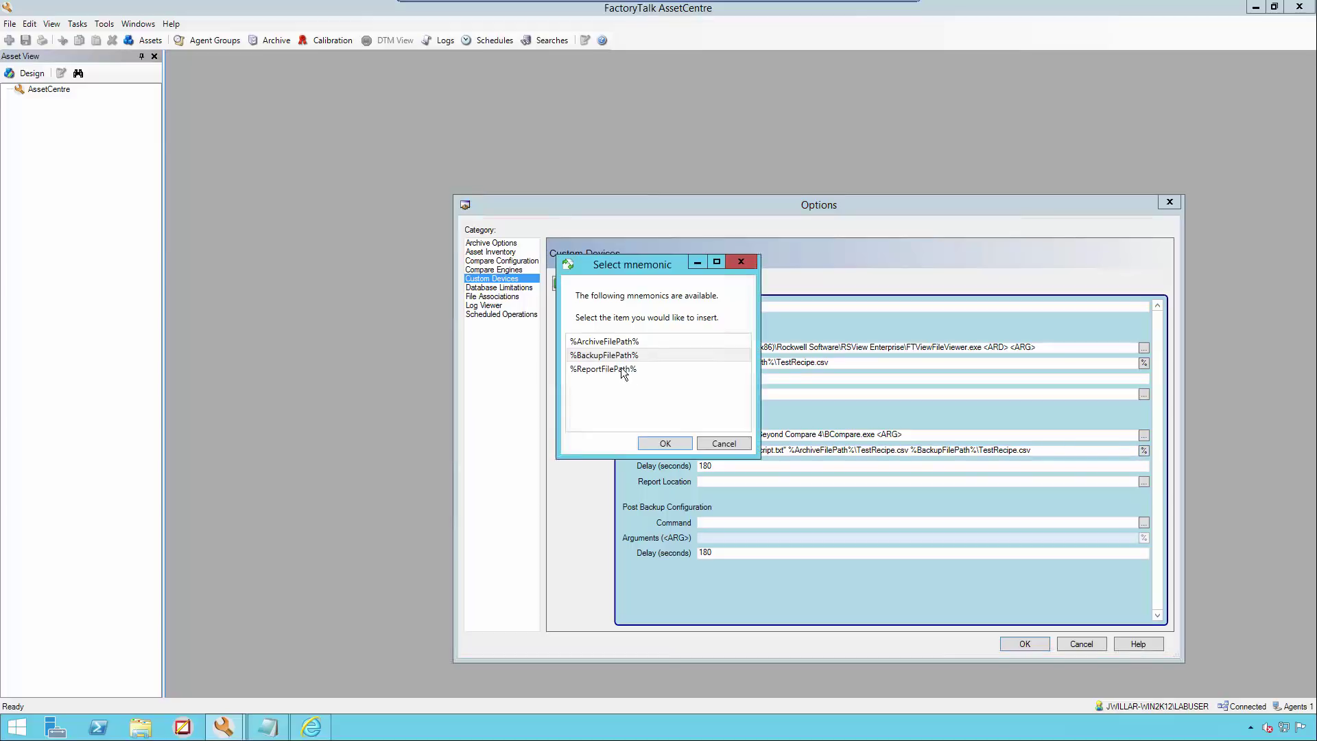
click(599, 370)
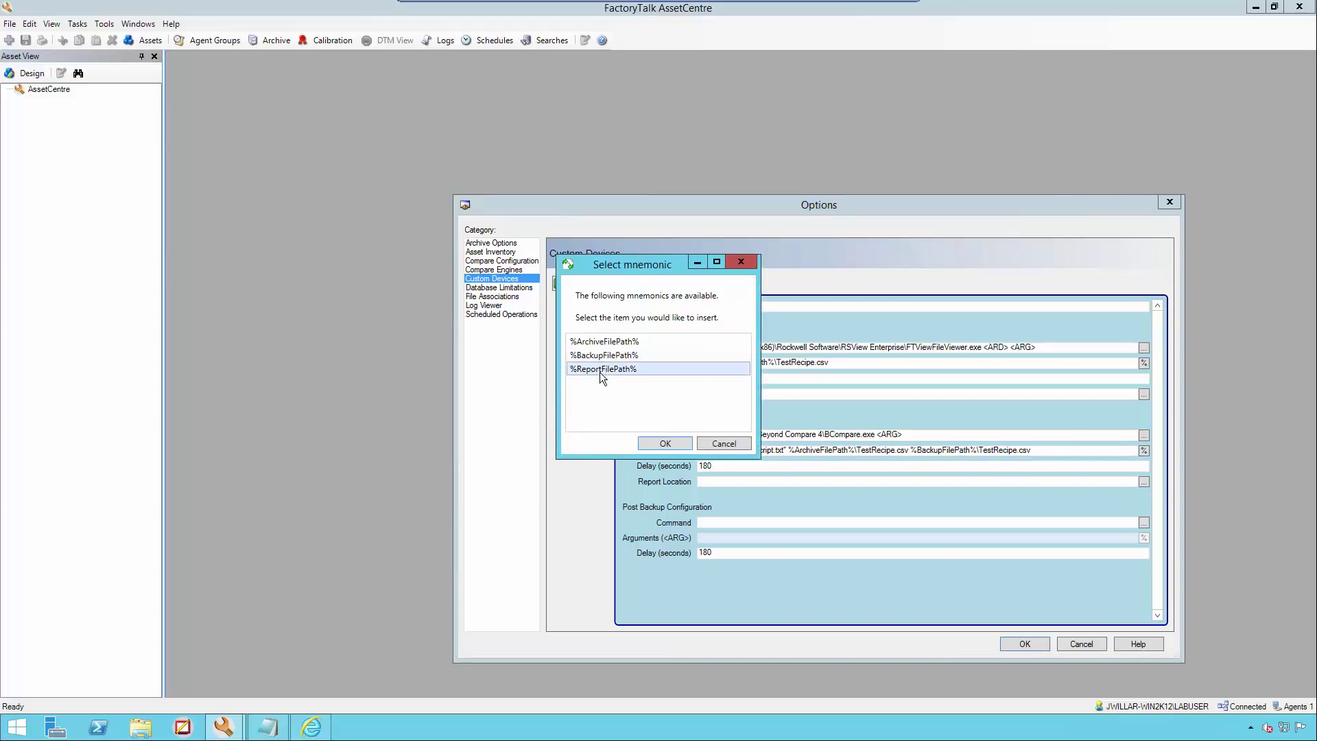
click(665, 443)
Step: Read the MyScript.txt HTML report script in Notepad, then minimize Notepad
click(267, 729)
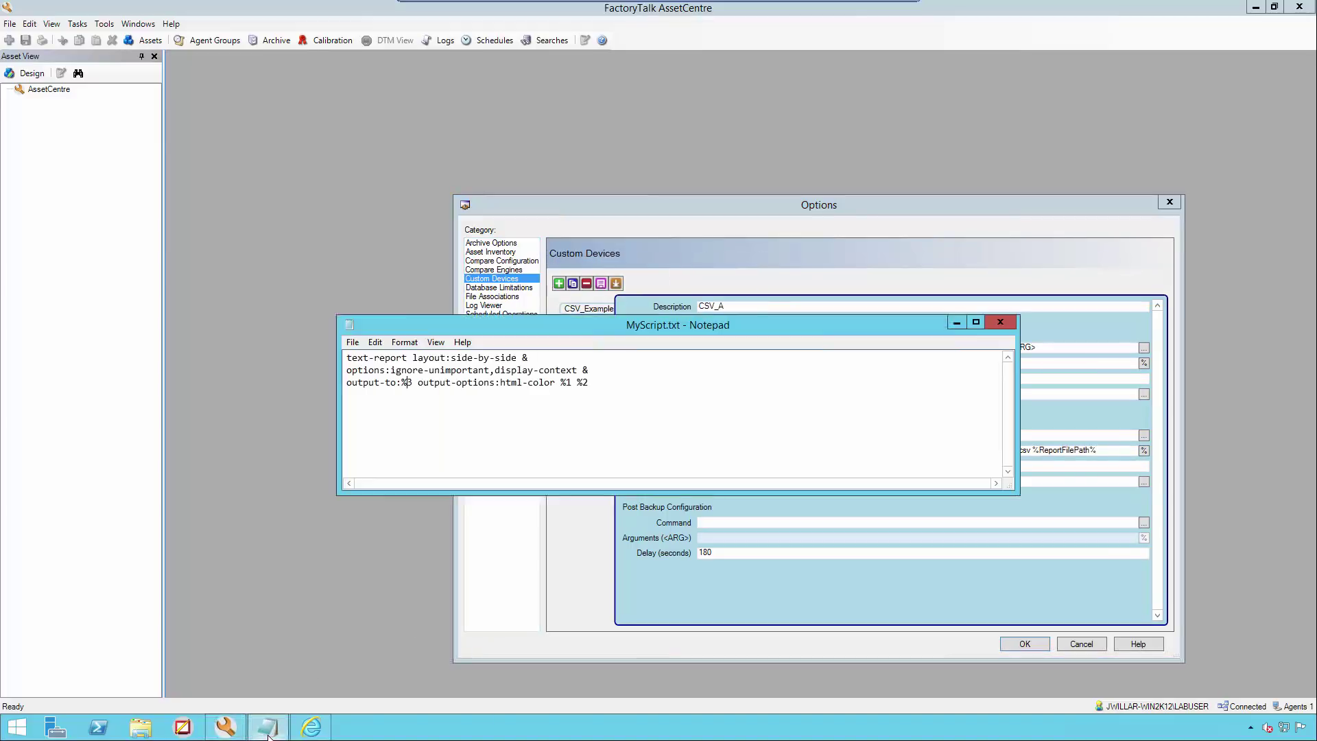
drag(760, 323, 799, 233)
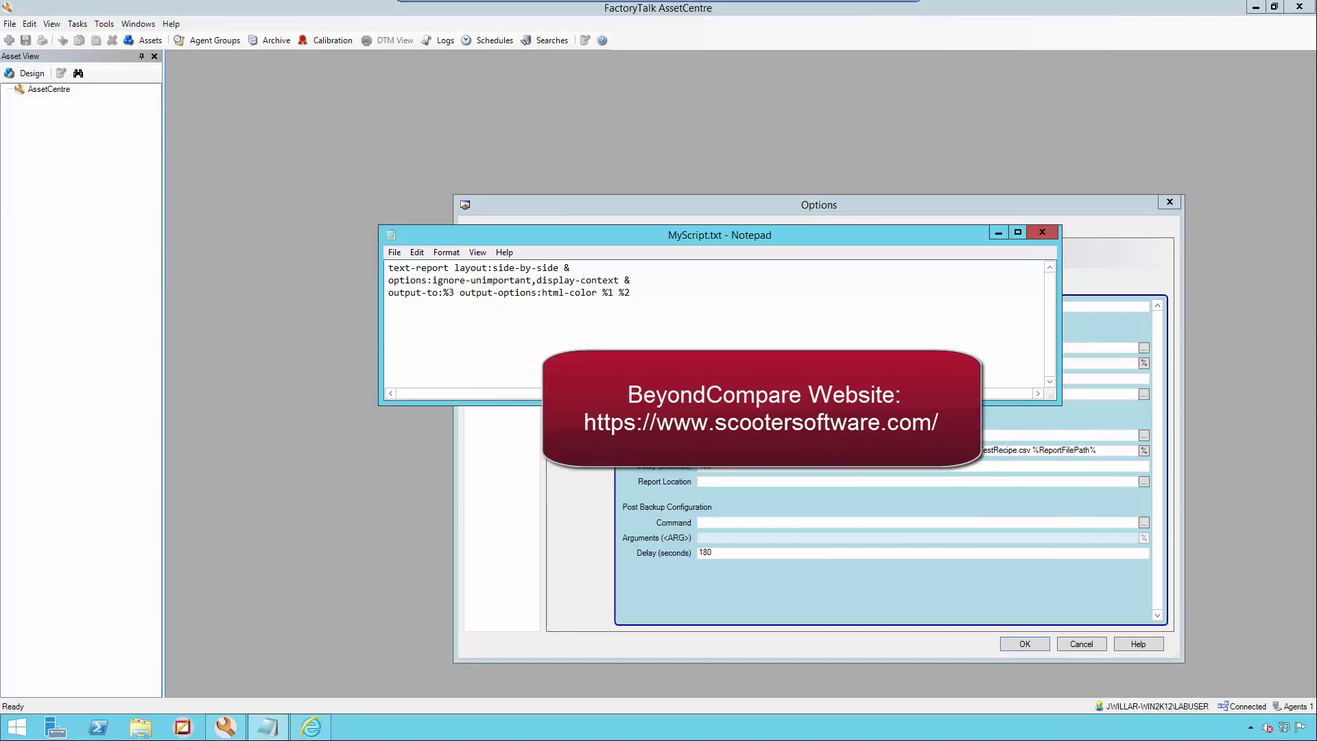
click(998, 232)
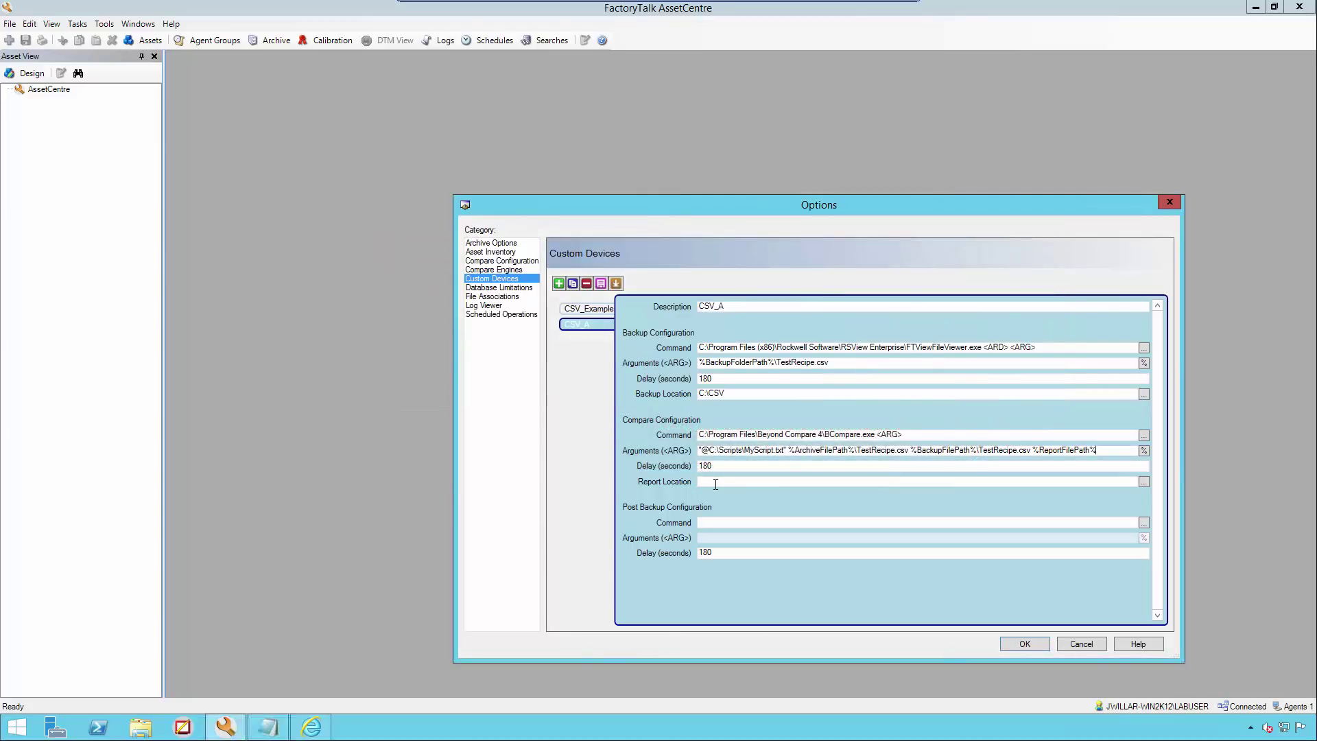
Step: Set CSV_A's report location to C:\ReportLocation\MyGeneratedReport.html and close Options to save
click(715, 483)
click(1148, 479)
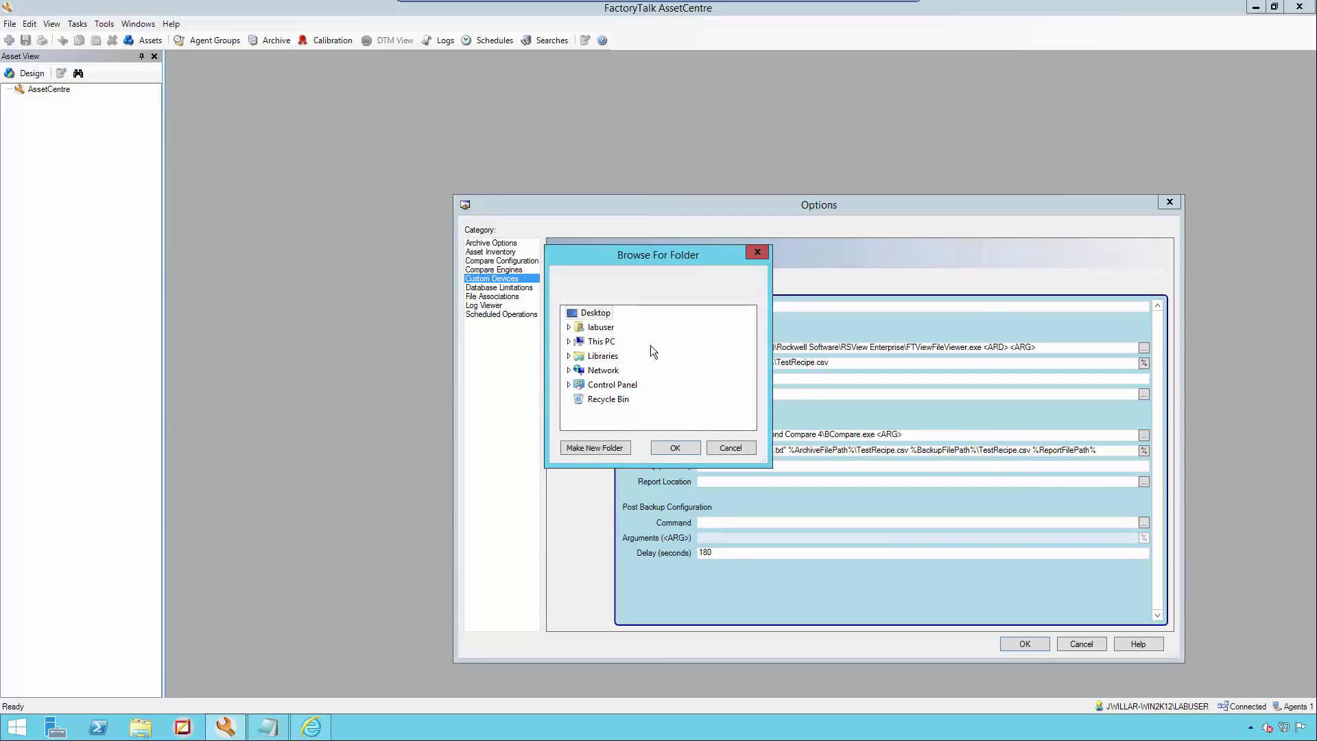
double_click(602, 341)
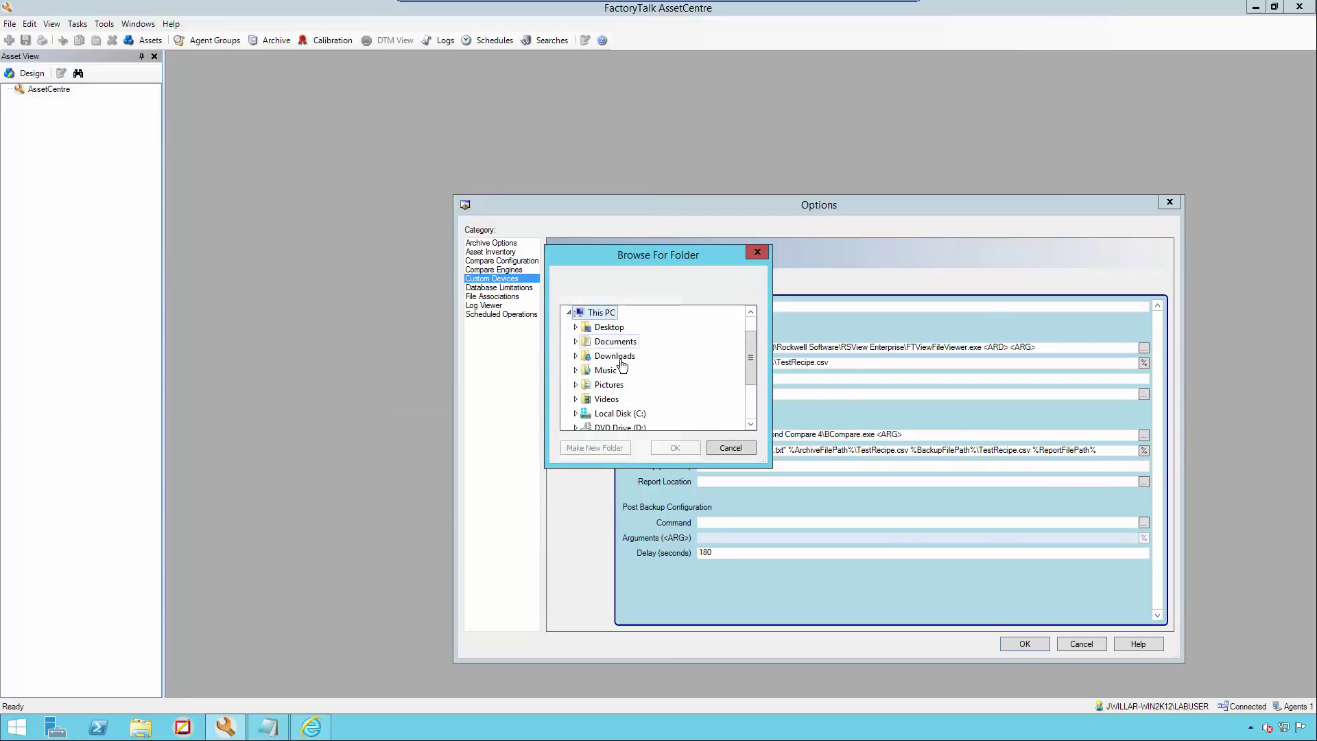
double_click(622, 414)
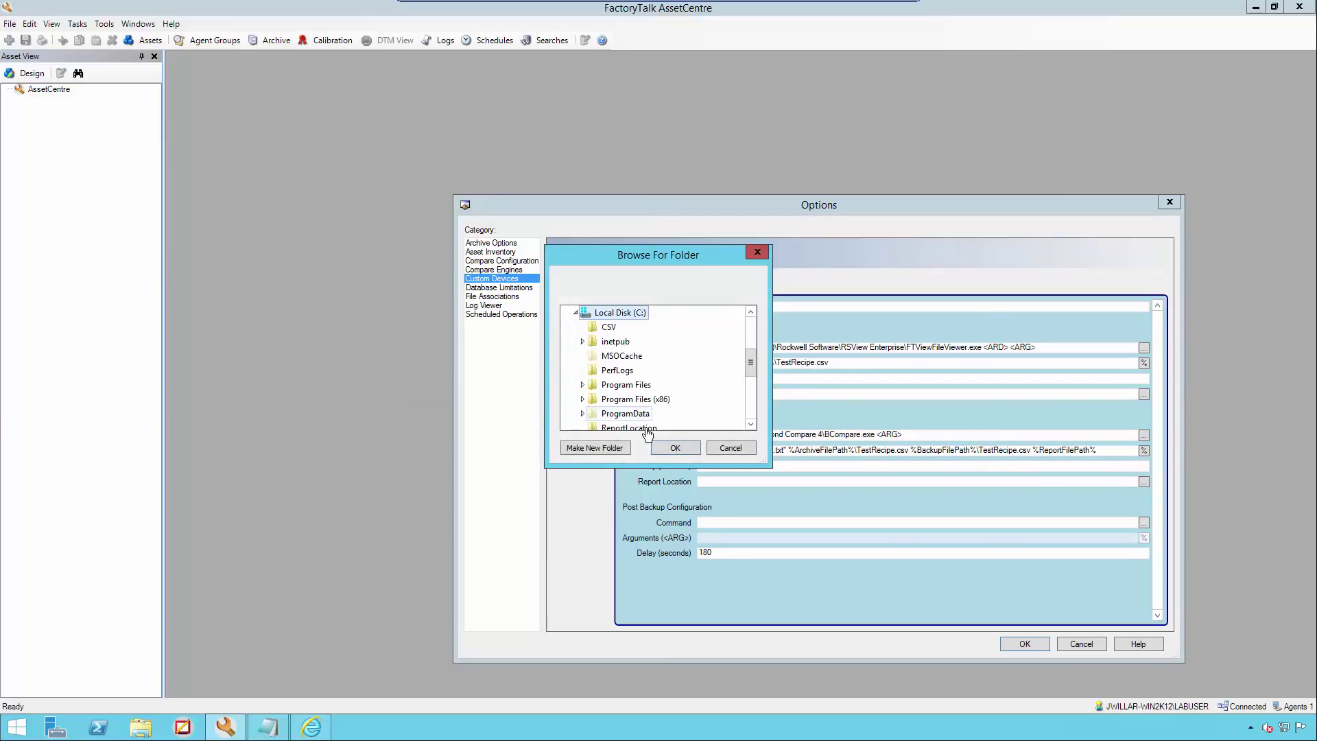
click(628, 426)
click(675, 448)
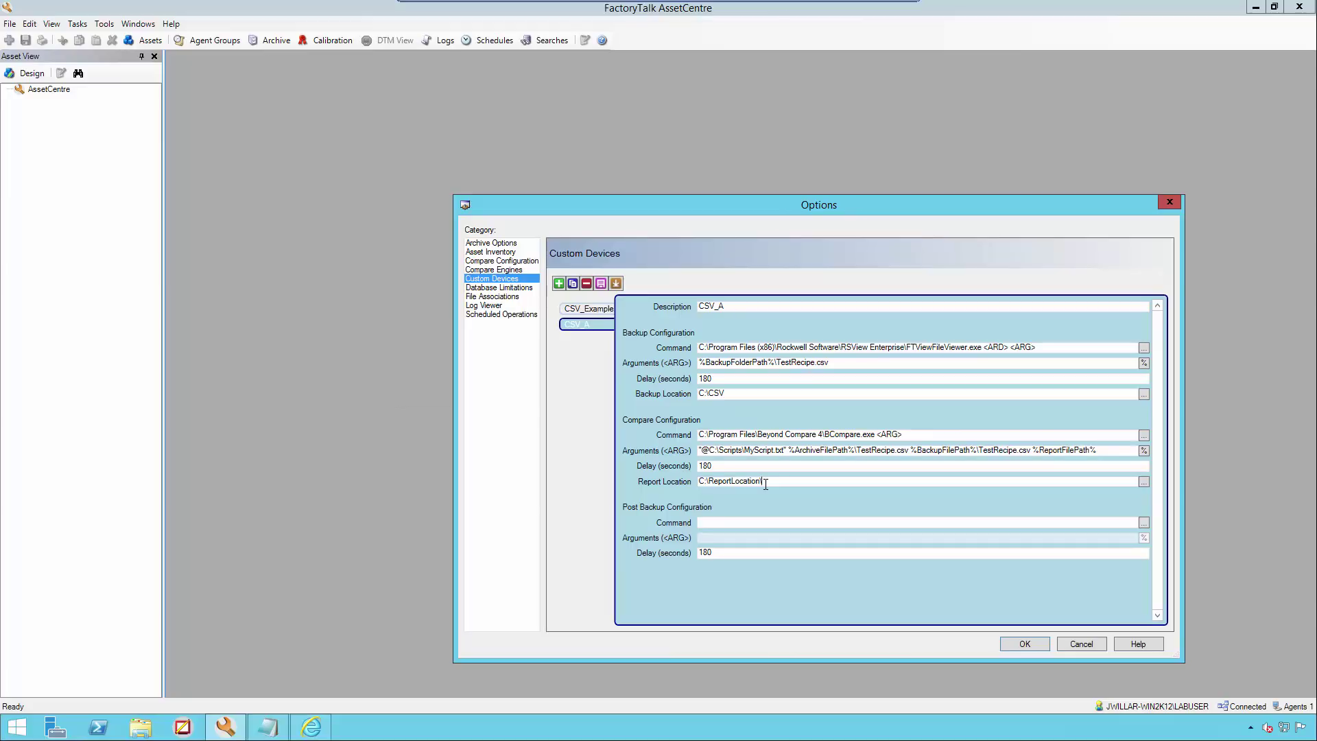
text(MyGeneratedReport.html)
key(Return)
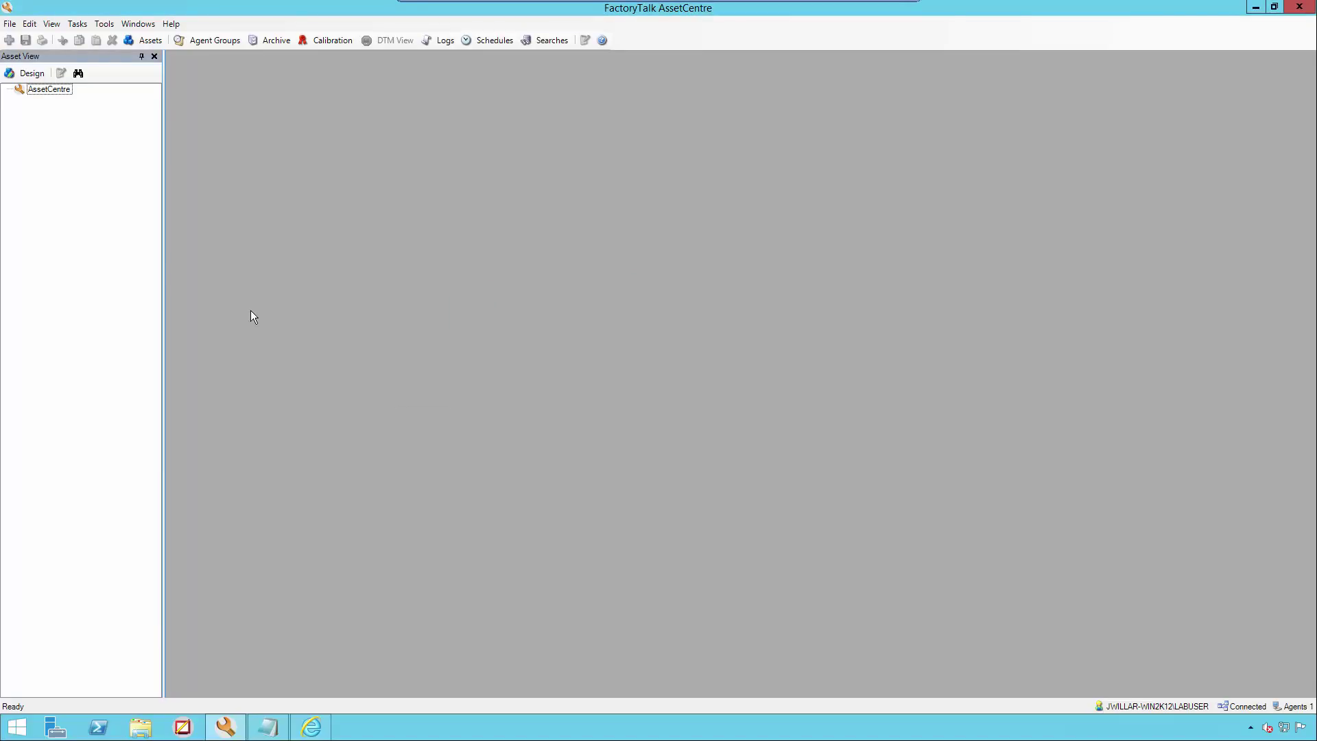
Step: In design mode, add a Custom Device under AssetCentre and name it CSV_Compare
click(29, 76)
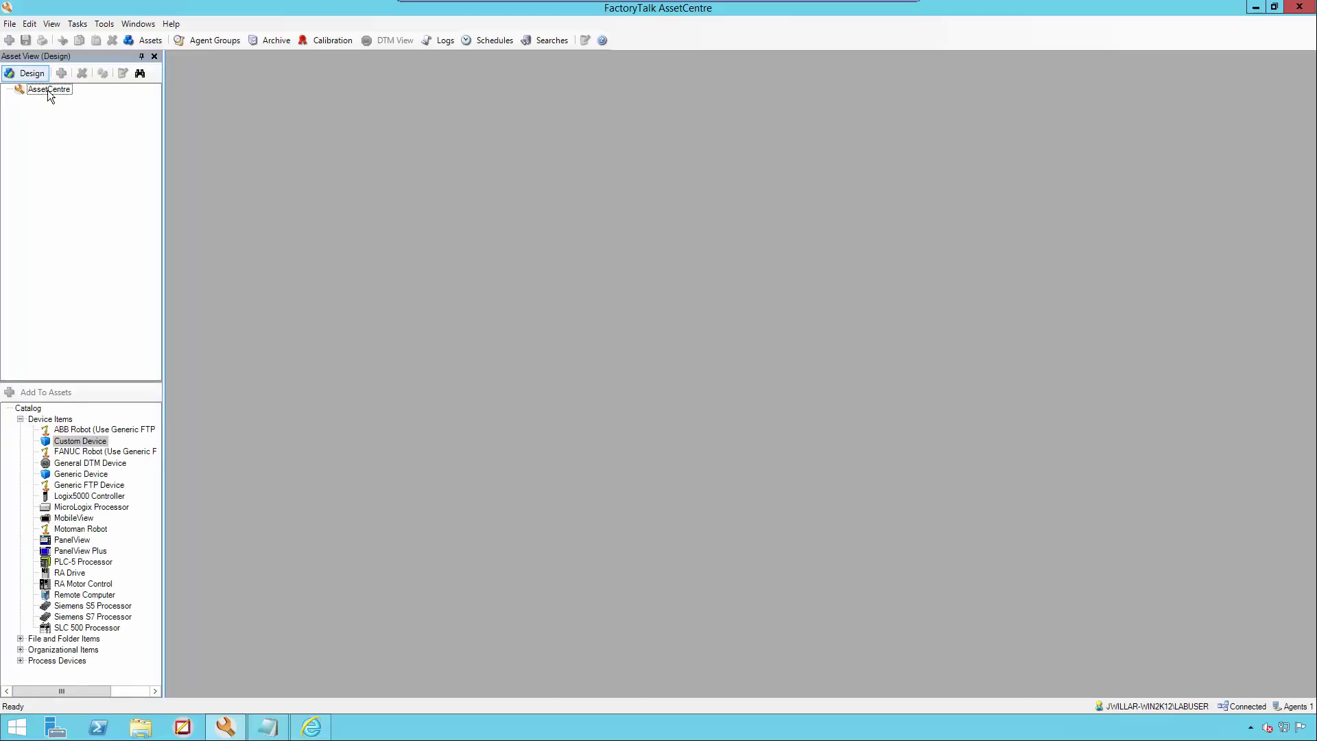
click(48, 91)
click(79, 441)
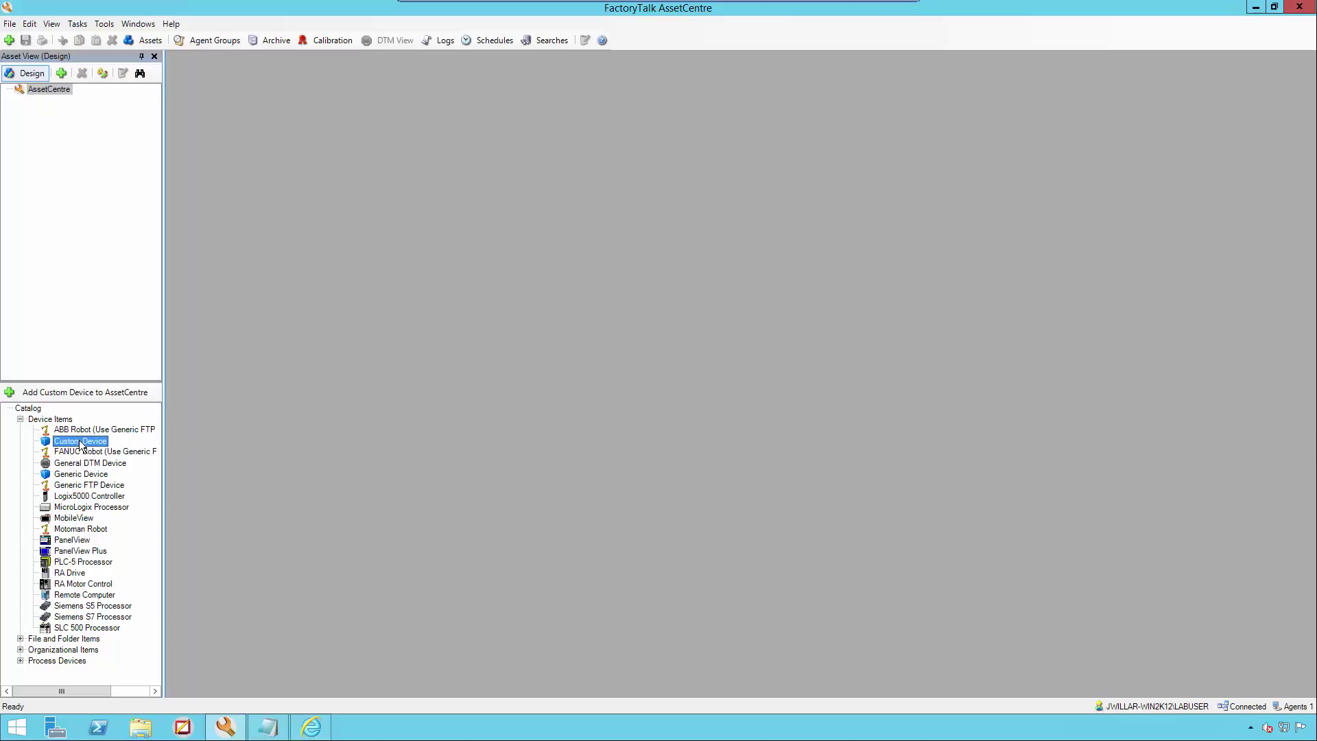
click(69, 393)
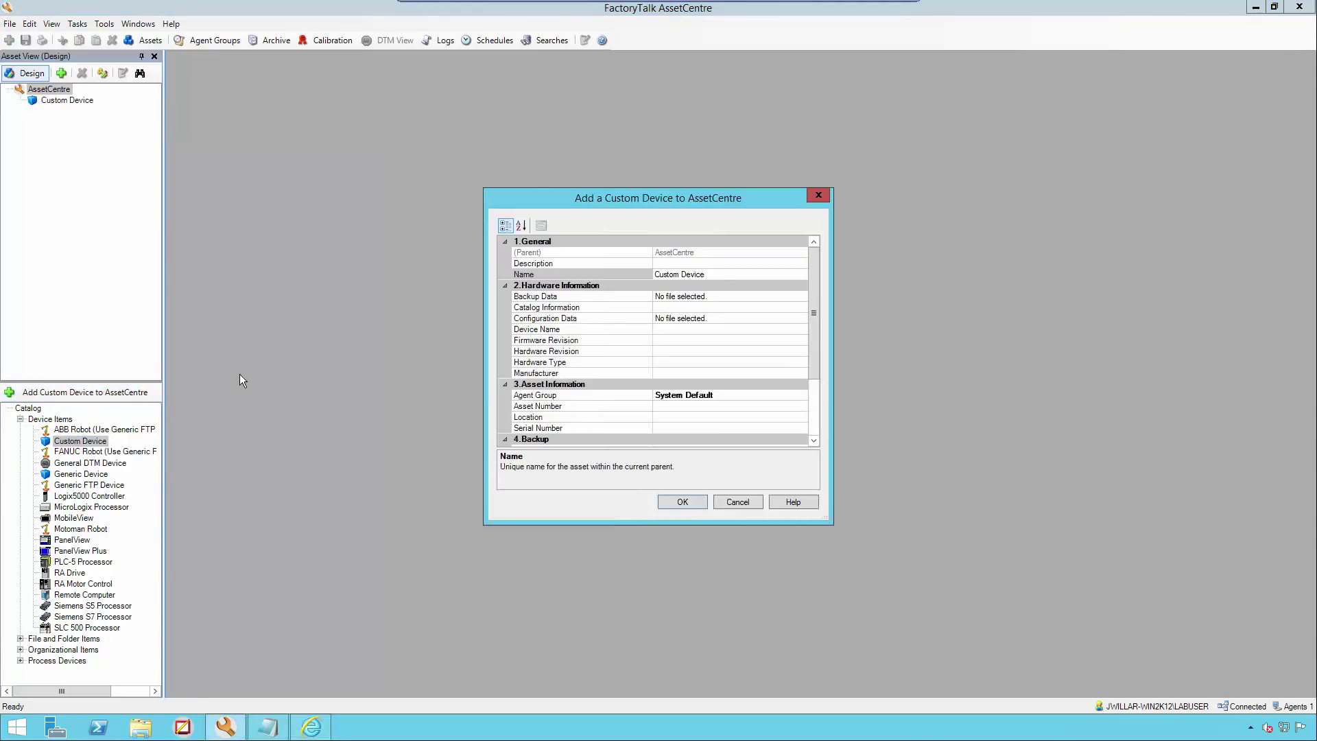
click(638, 280)
text(CS)
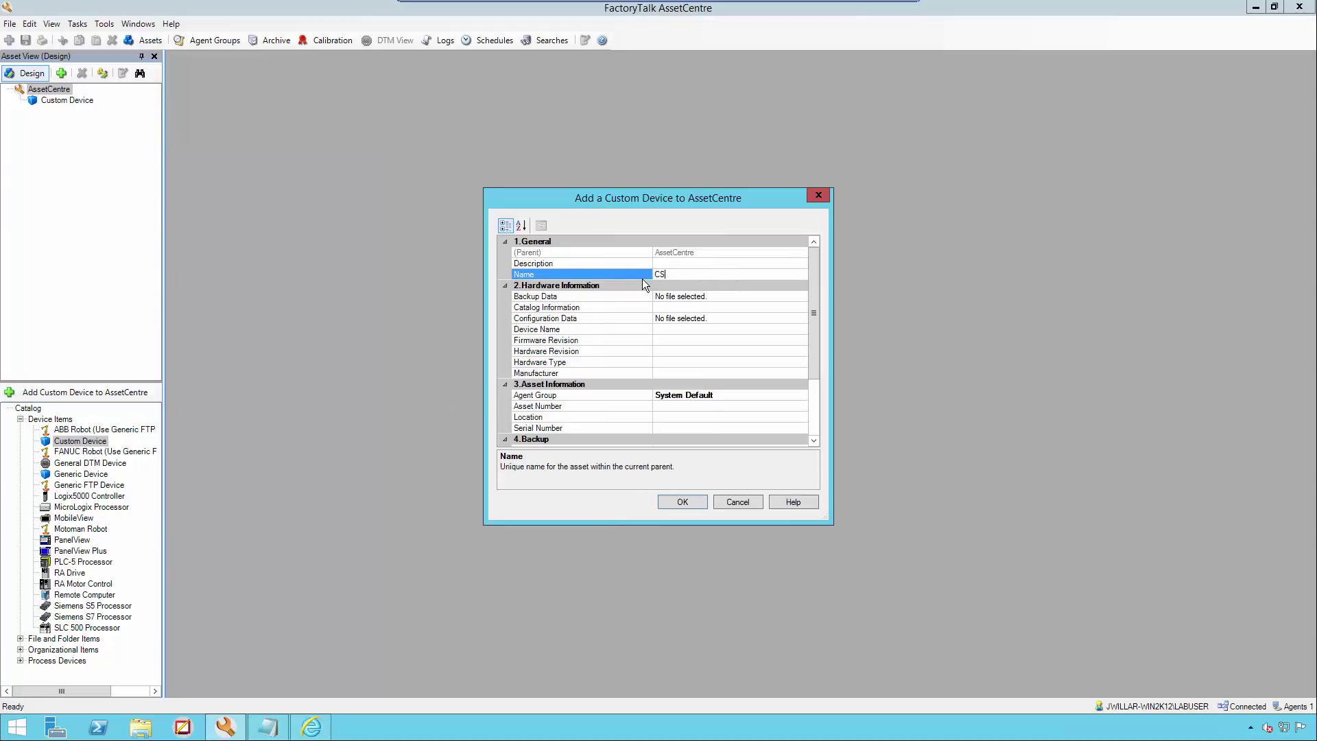
text(V_Compare)
click(723, 296)
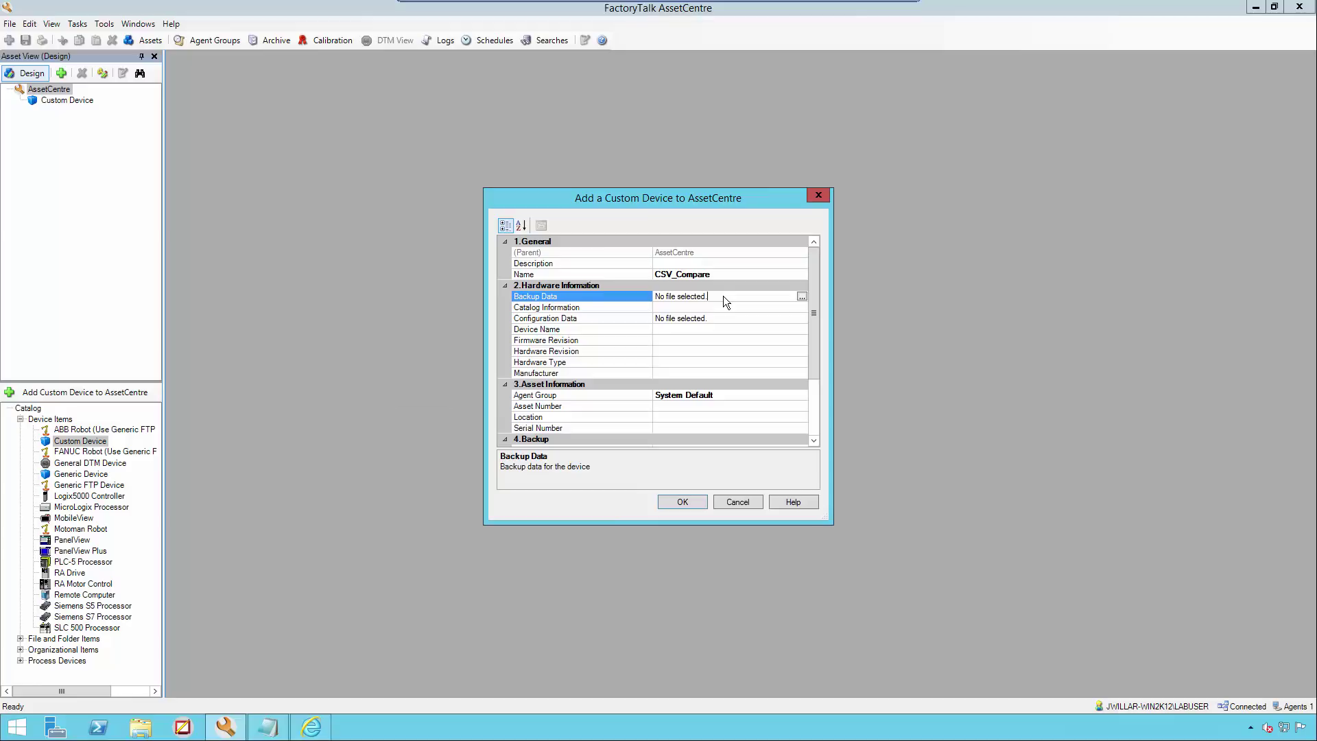
Step: Create a Binder_CSV binder sourced from C:\CSV and accept it as the configuration data
click(804, 317)
click(802, 318)
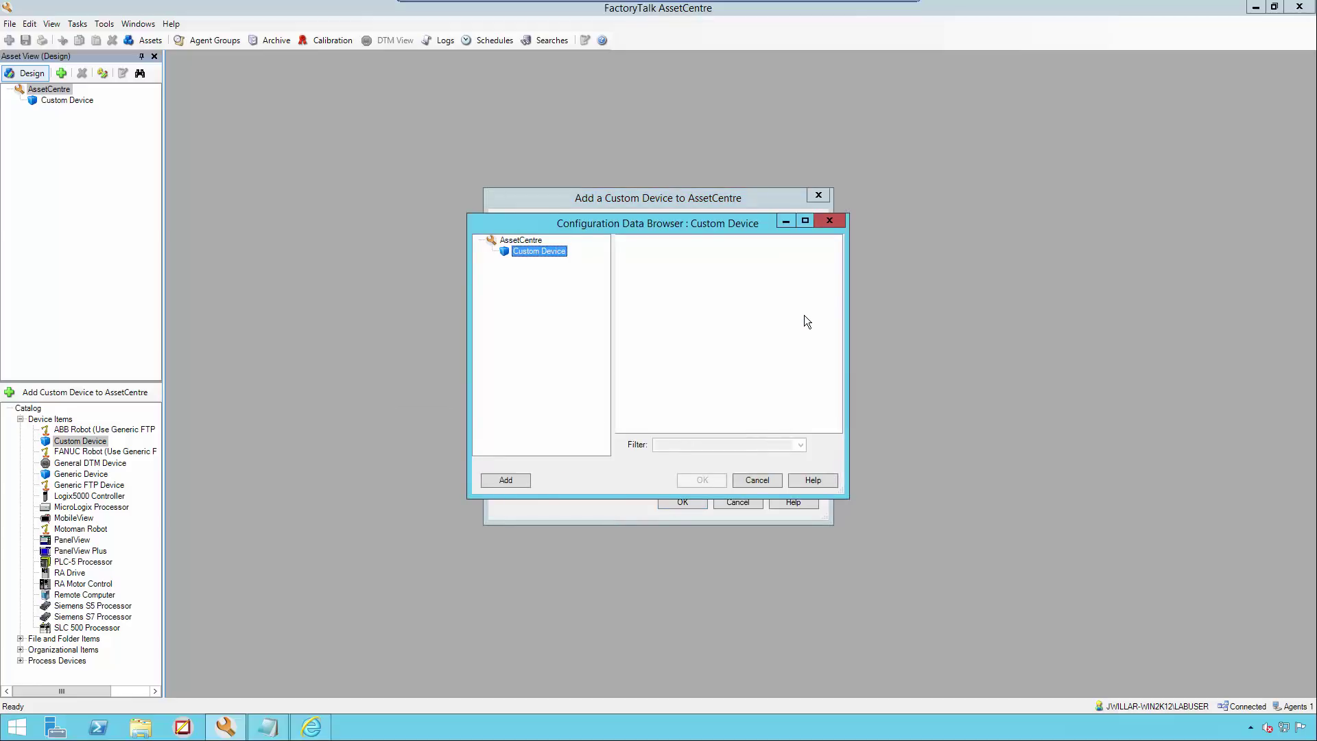
click(505, 480)
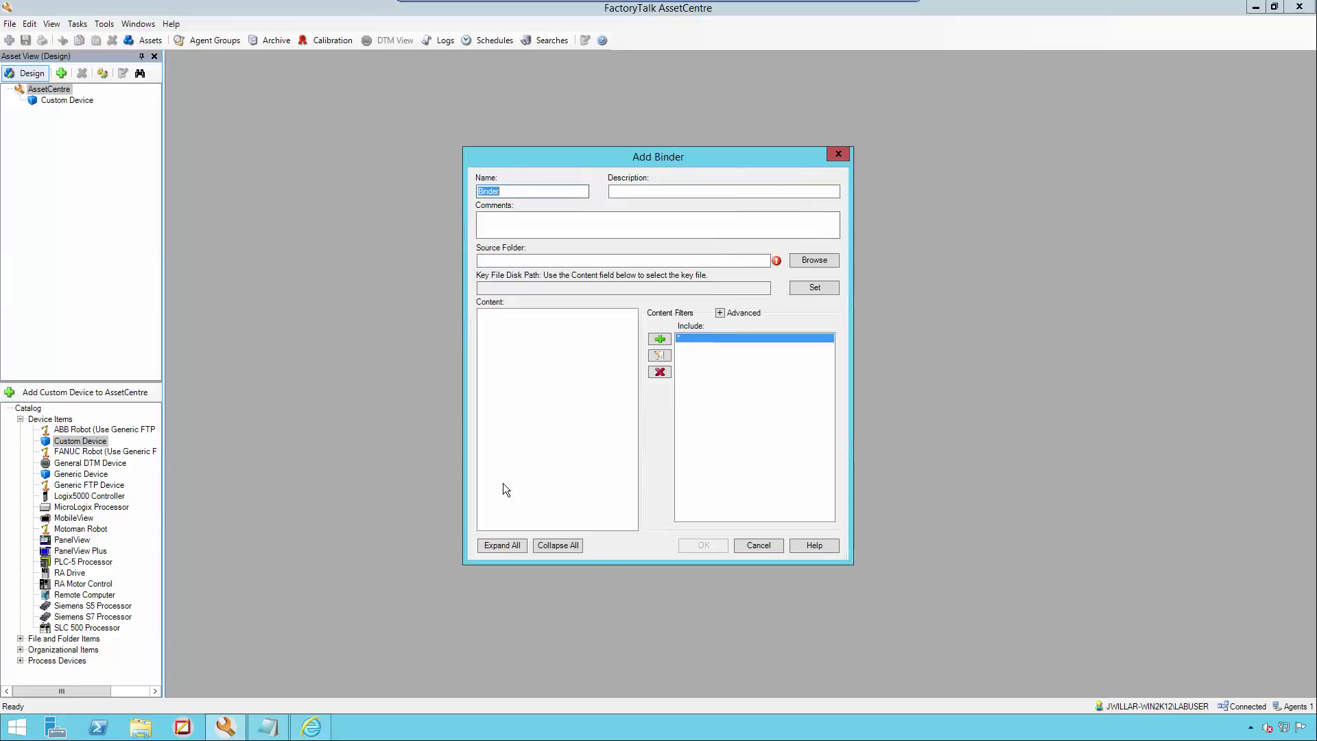
click(812, 265)
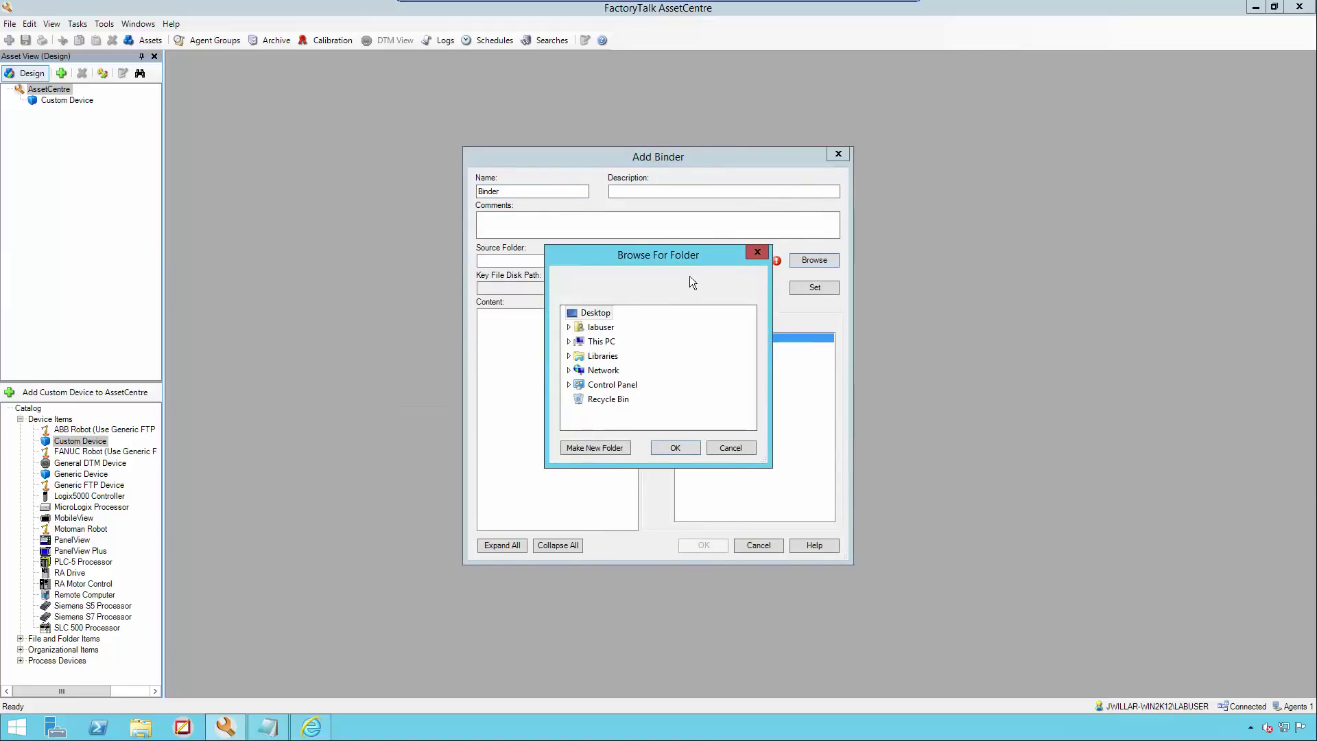
double_click(600, 341)
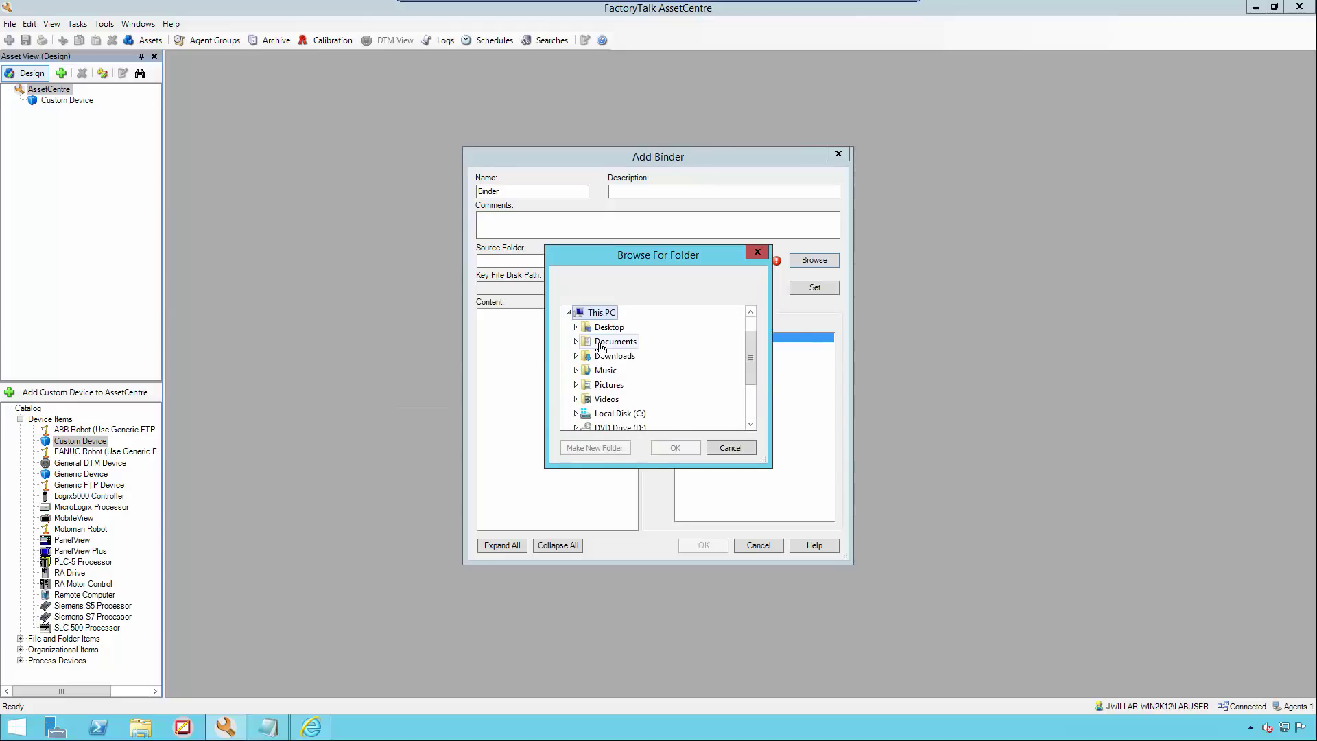
double_click(620, 413)
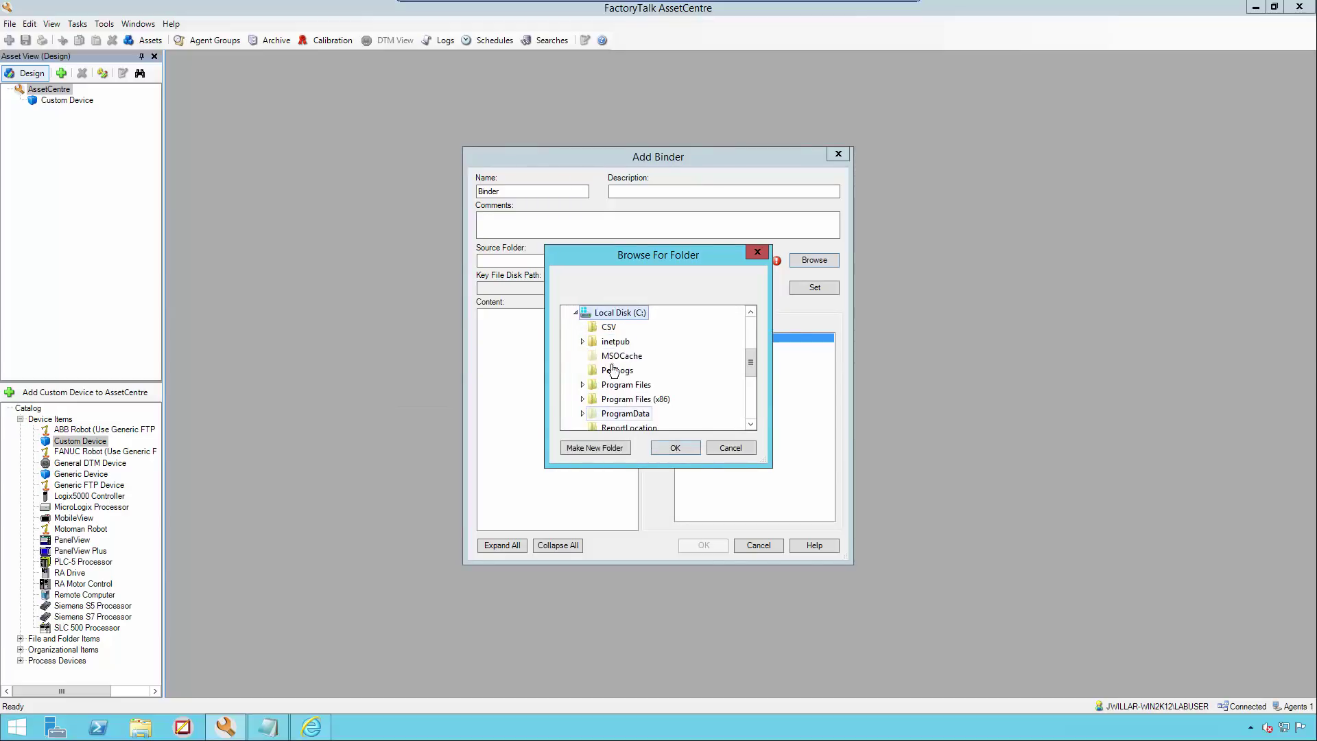
click(611, 329)
click(676, 448)
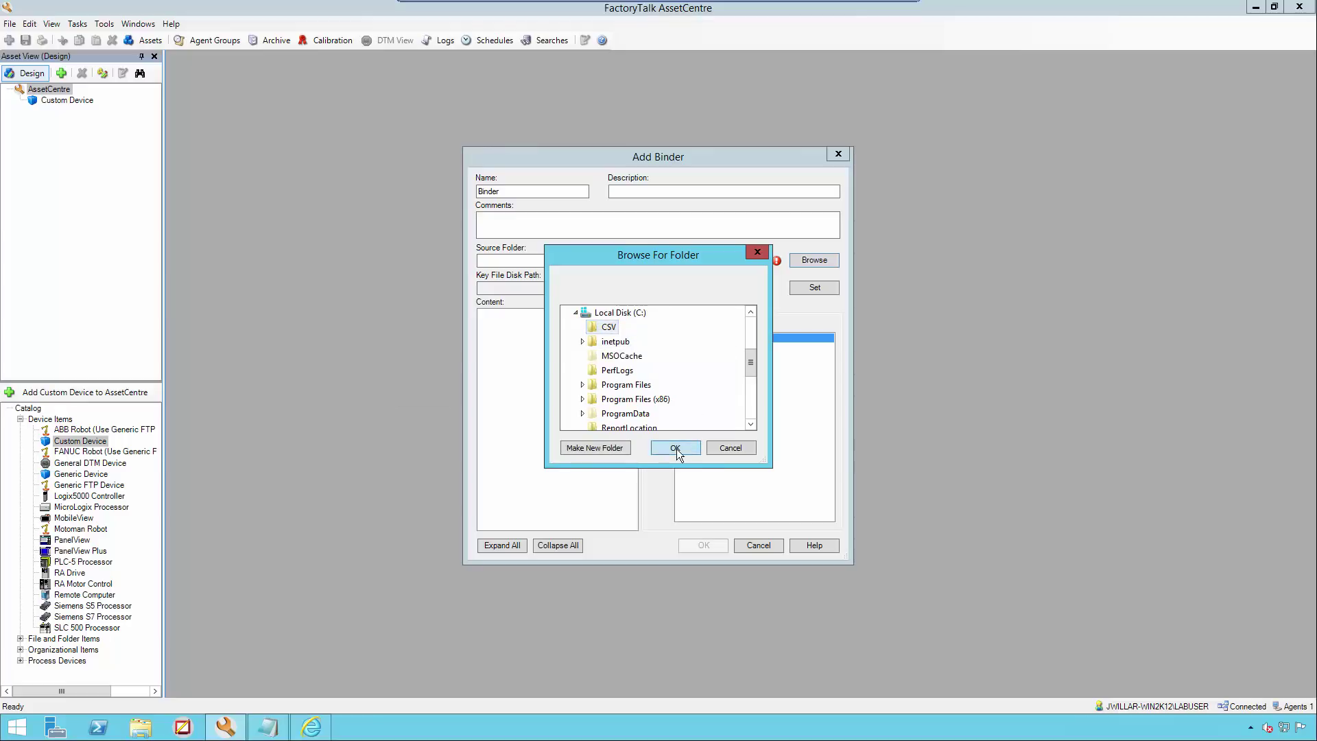
click(534, 190)
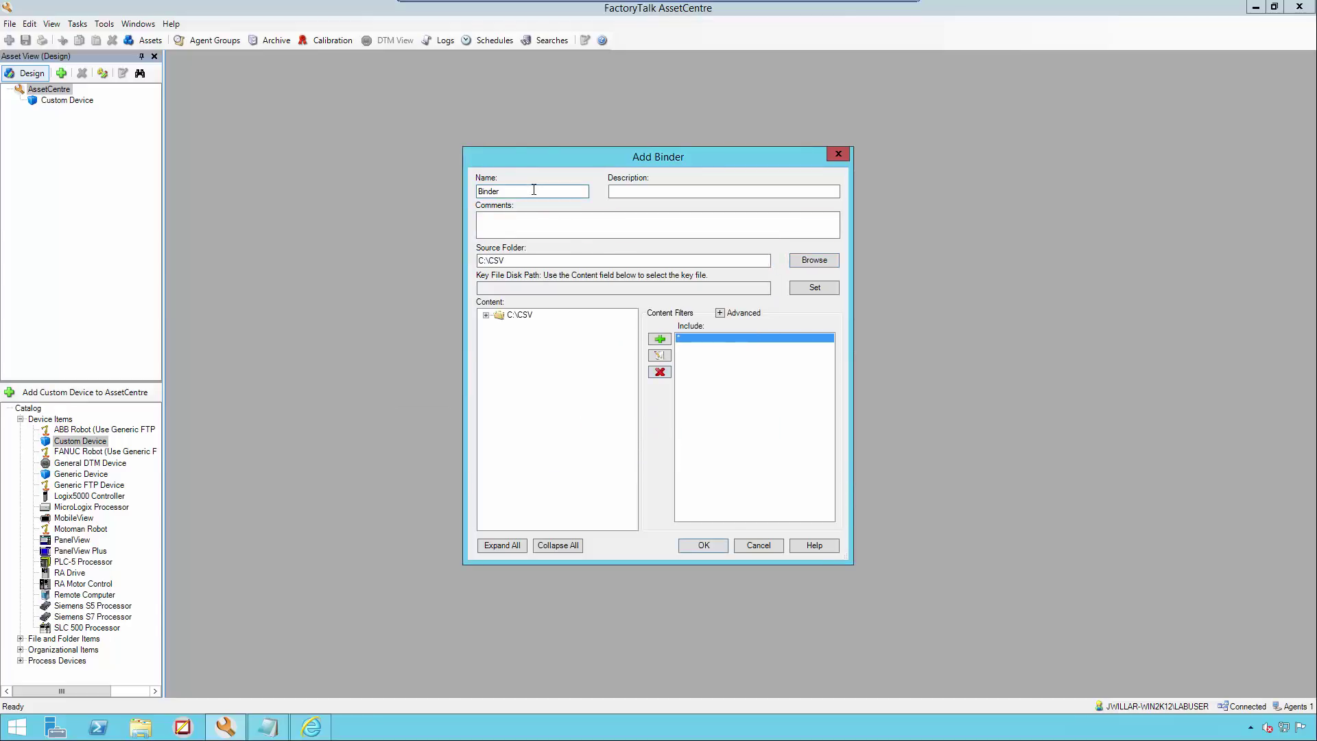
text(_CSV)
click(704, 545)
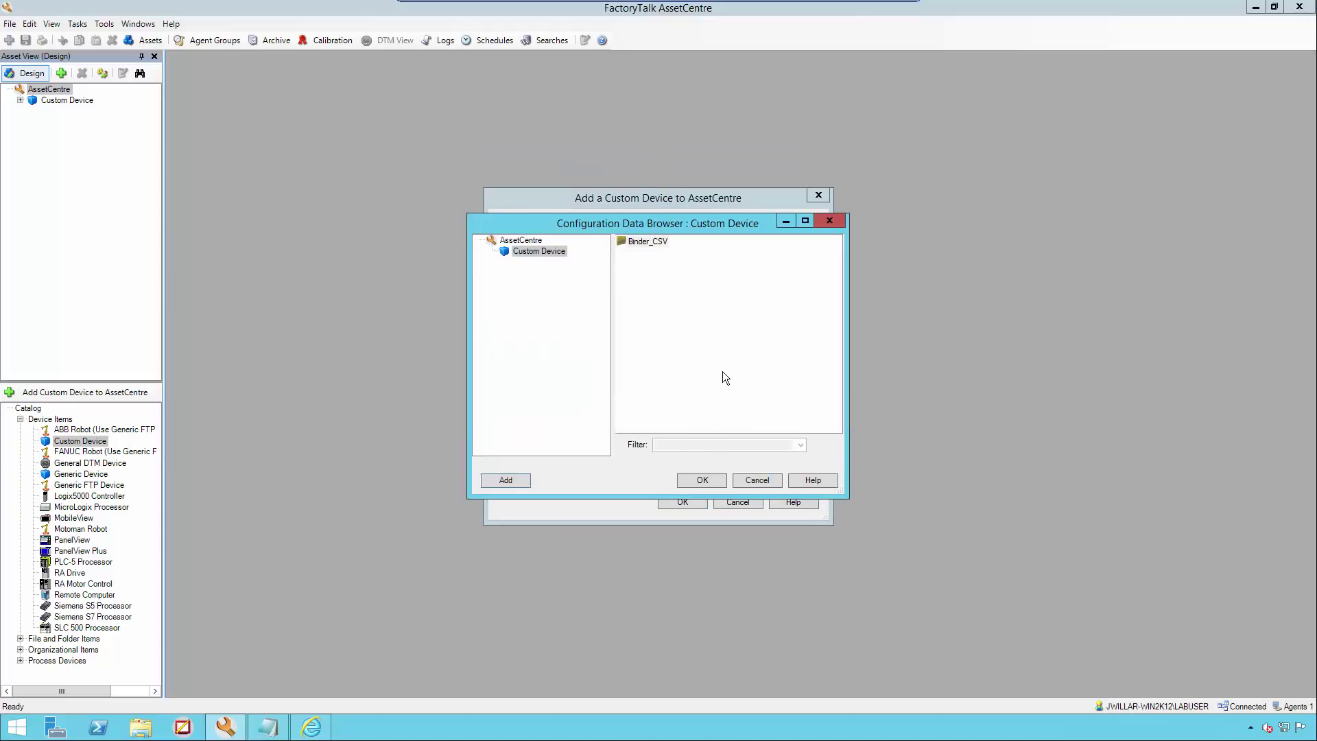
click(702, 480)
Step: Choose CSV_A as the Custom Configuration under 4.Backup, then select the Backup Arguments row
drag(814, 363, 816, 467)
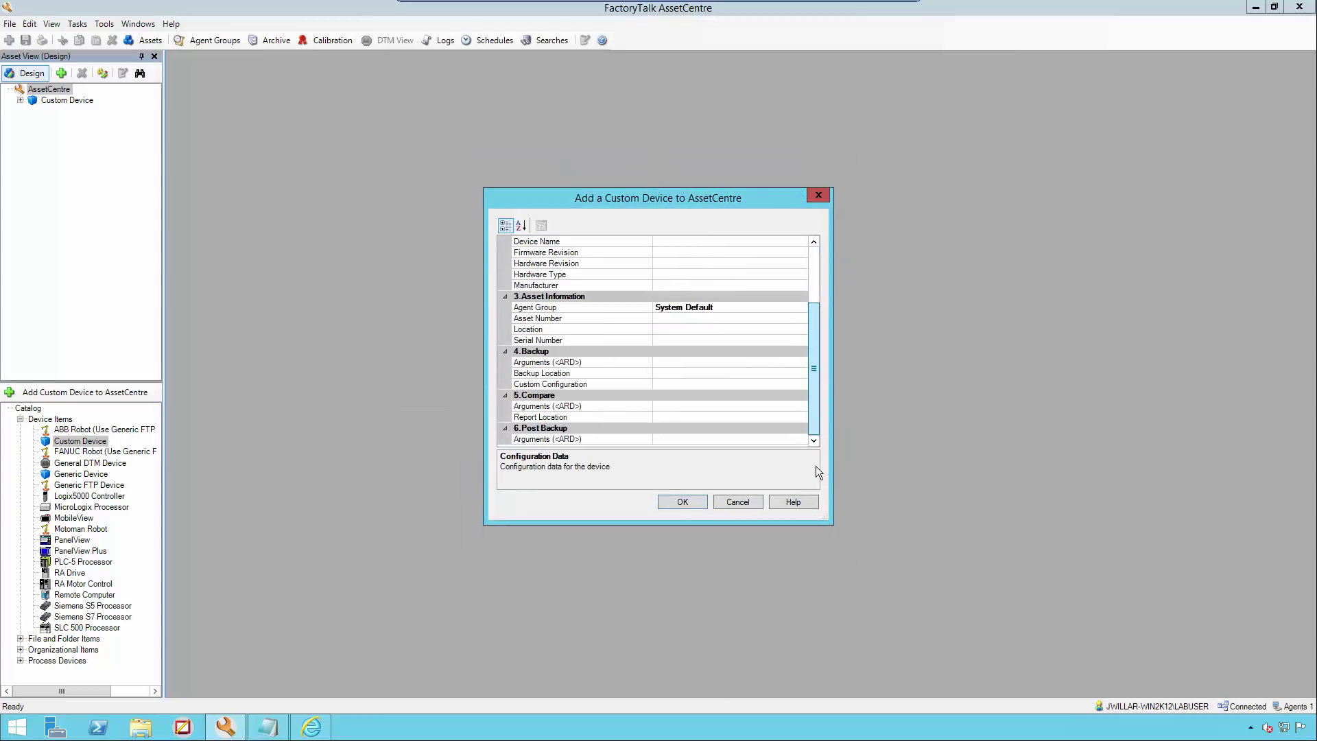
click(668, 385)
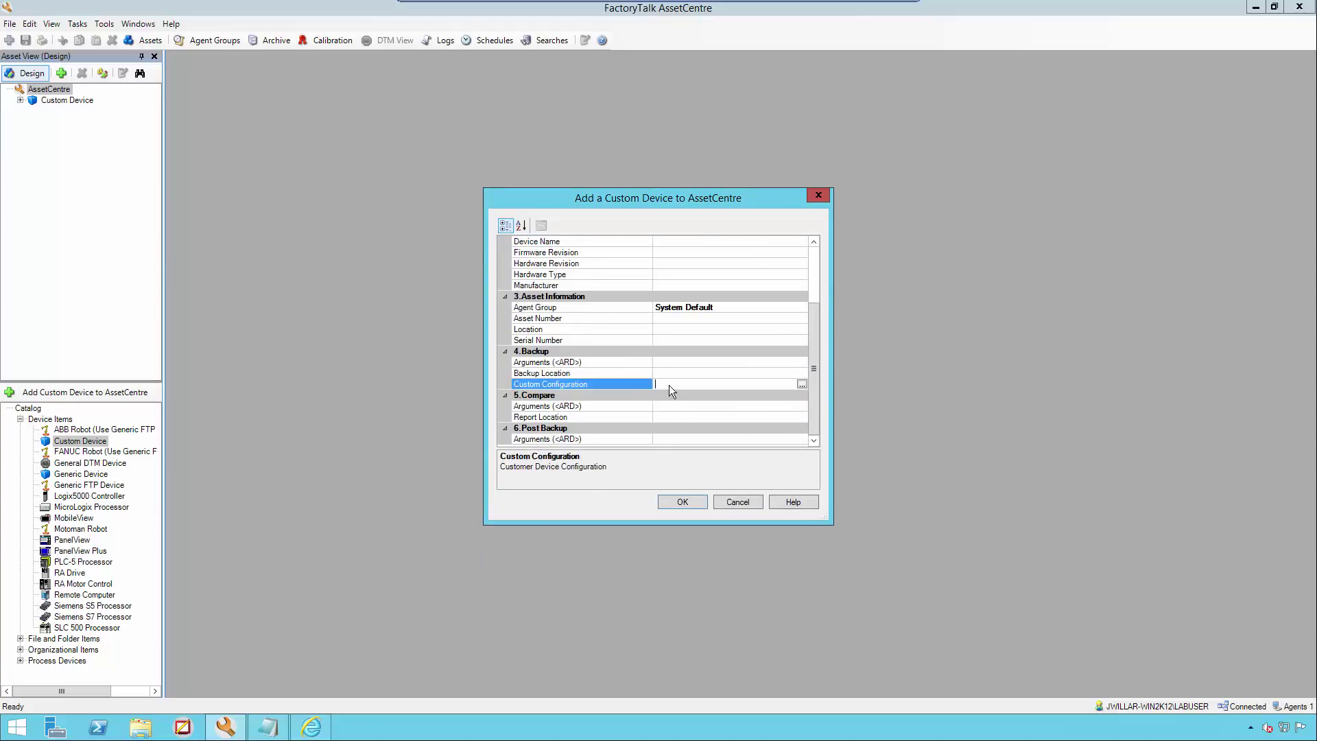
click(803, 384)
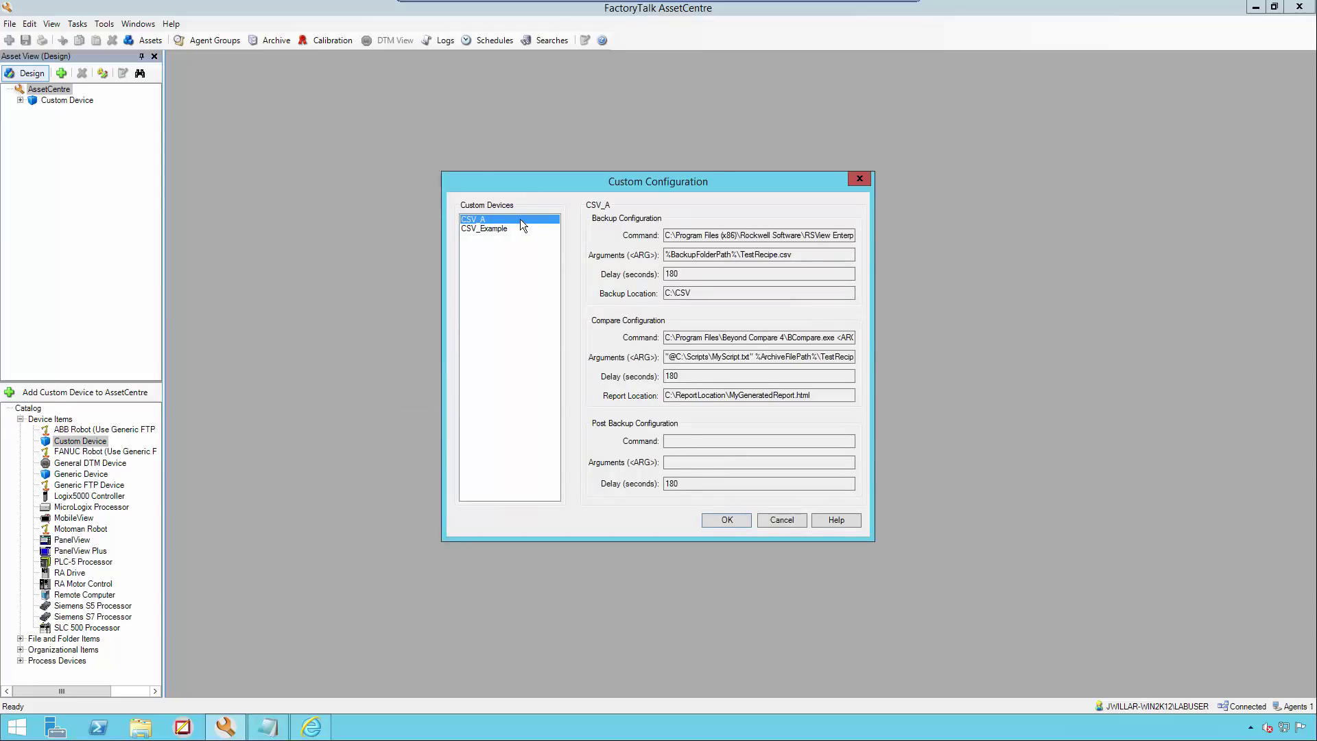
click(726, 519)
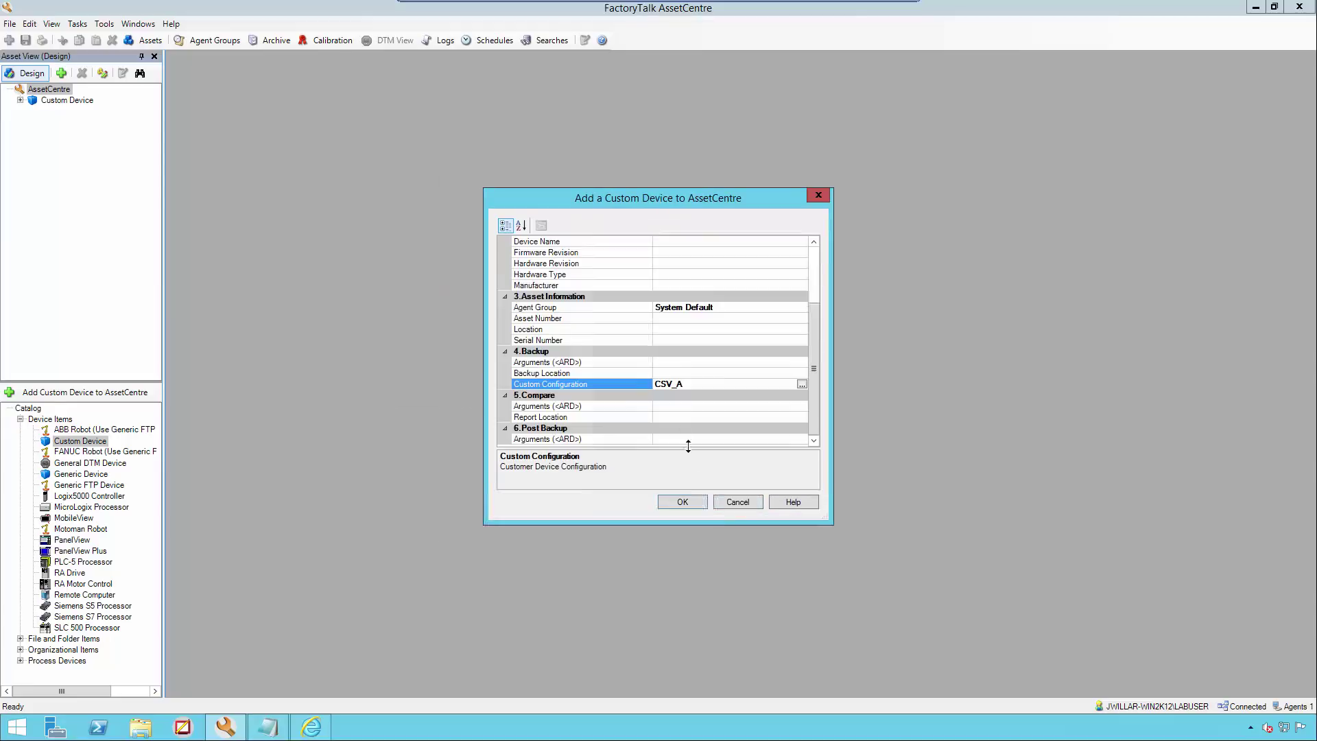
click(676, 361)
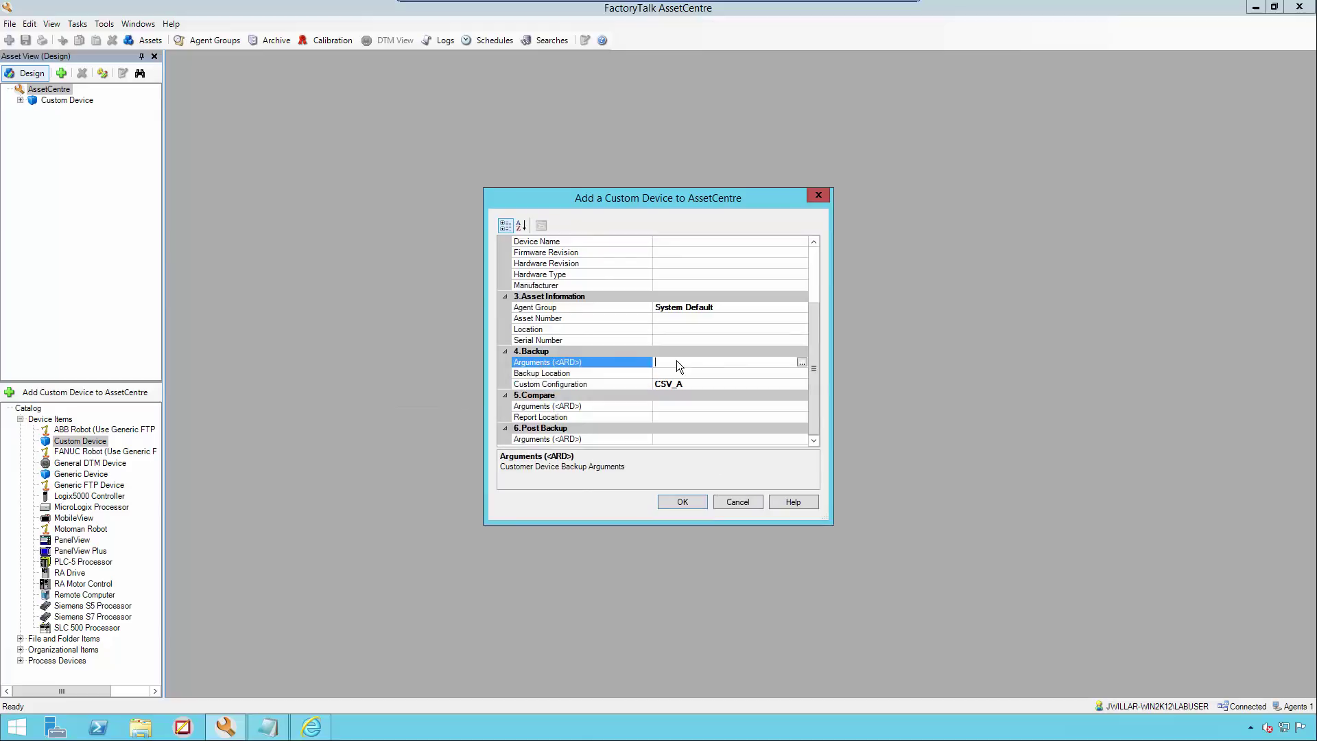
Step: Open the Backup Argument Editor and browse File Explorer to Public Documents\RSView Enterprise\SE\HMI Projects\FTViewDemo_HMI\RecipePro
click(803, 362)
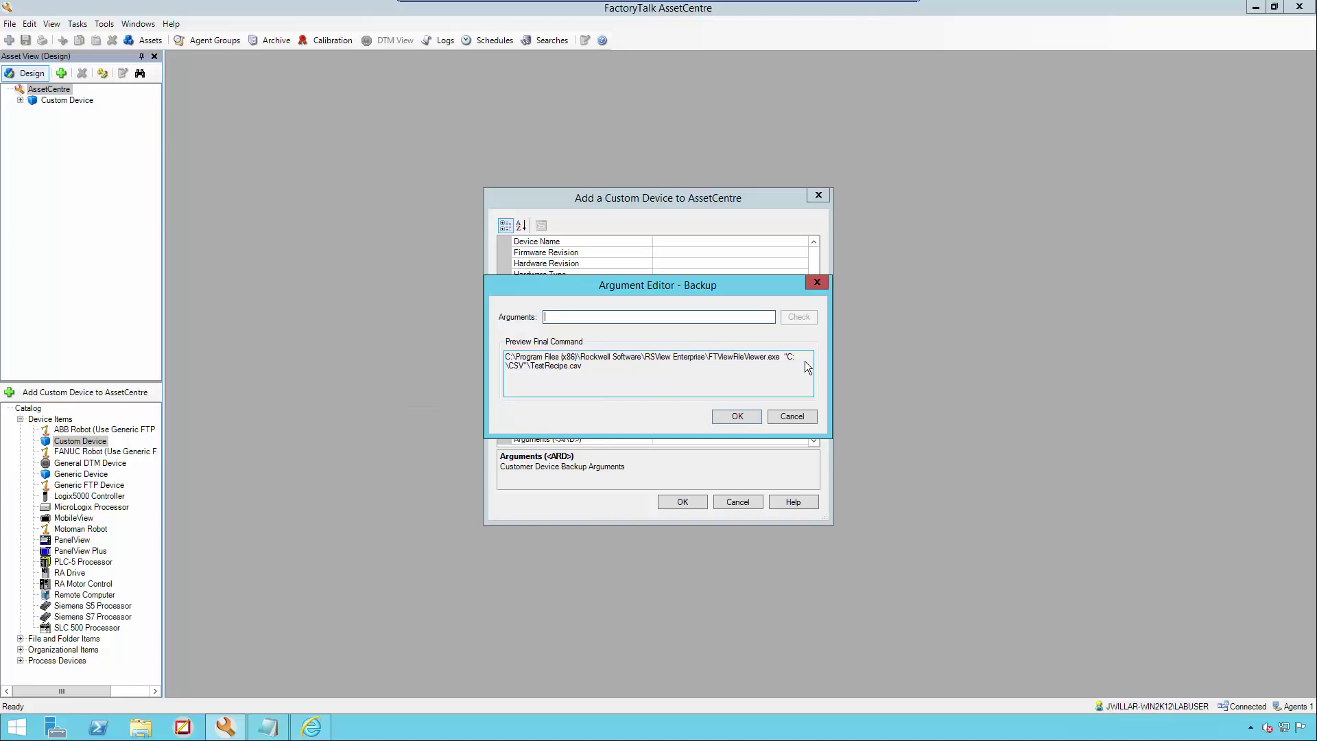
click(145, 730)
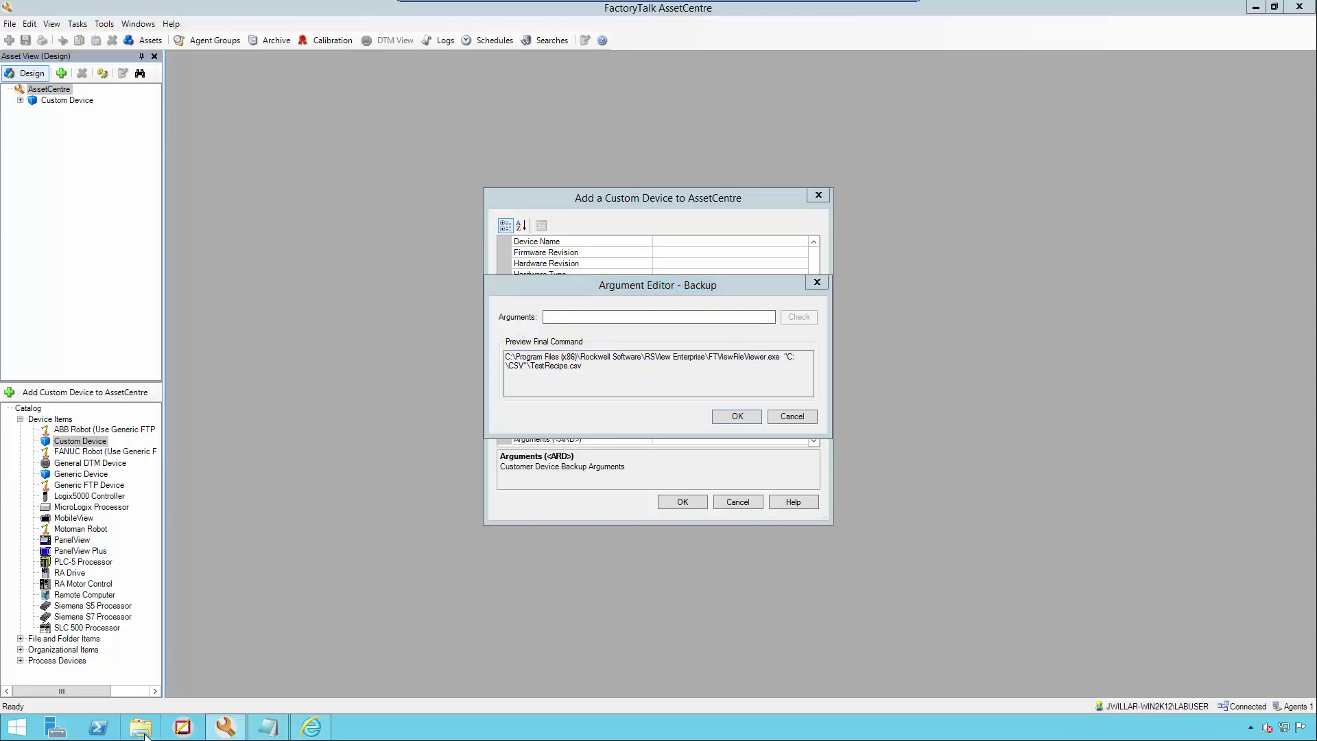
double_click(315, 410)
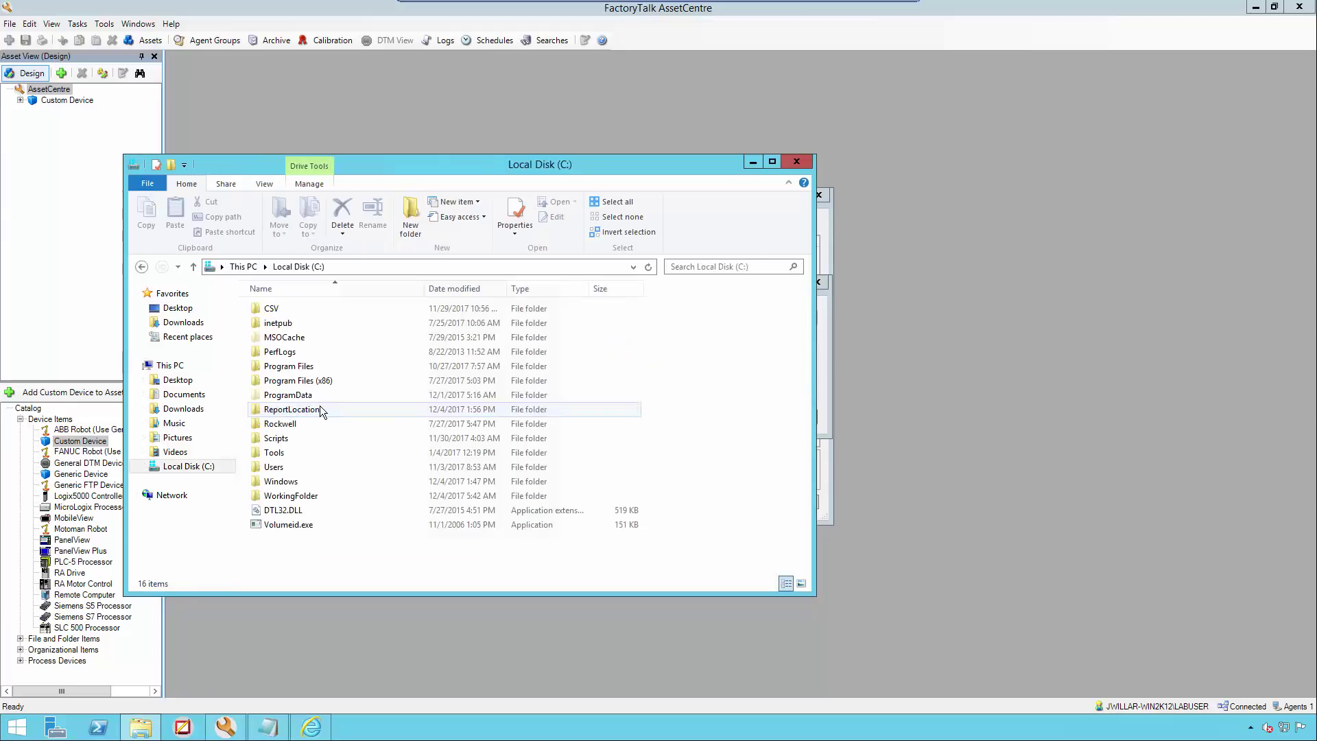
double_click(274, 467)
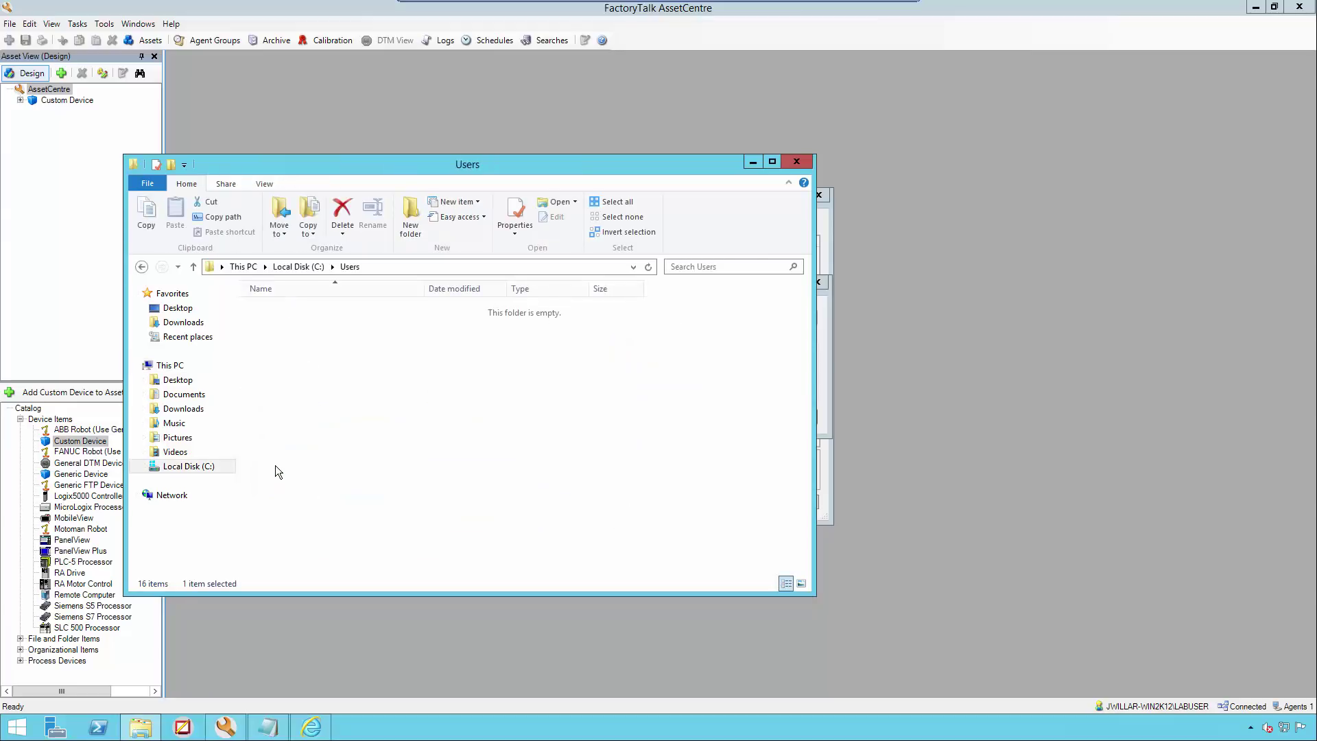
double_click(281, 454)
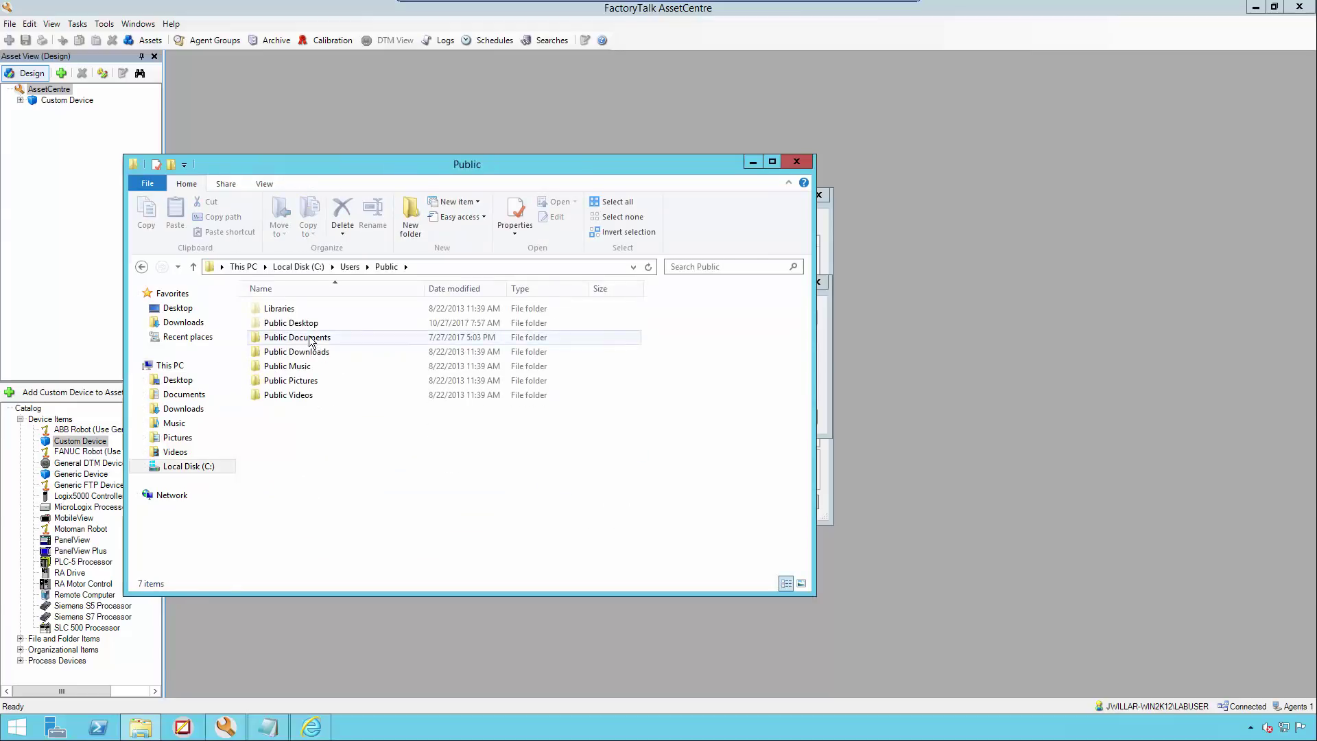
double_click(310, 339)
double_click(310, 338)
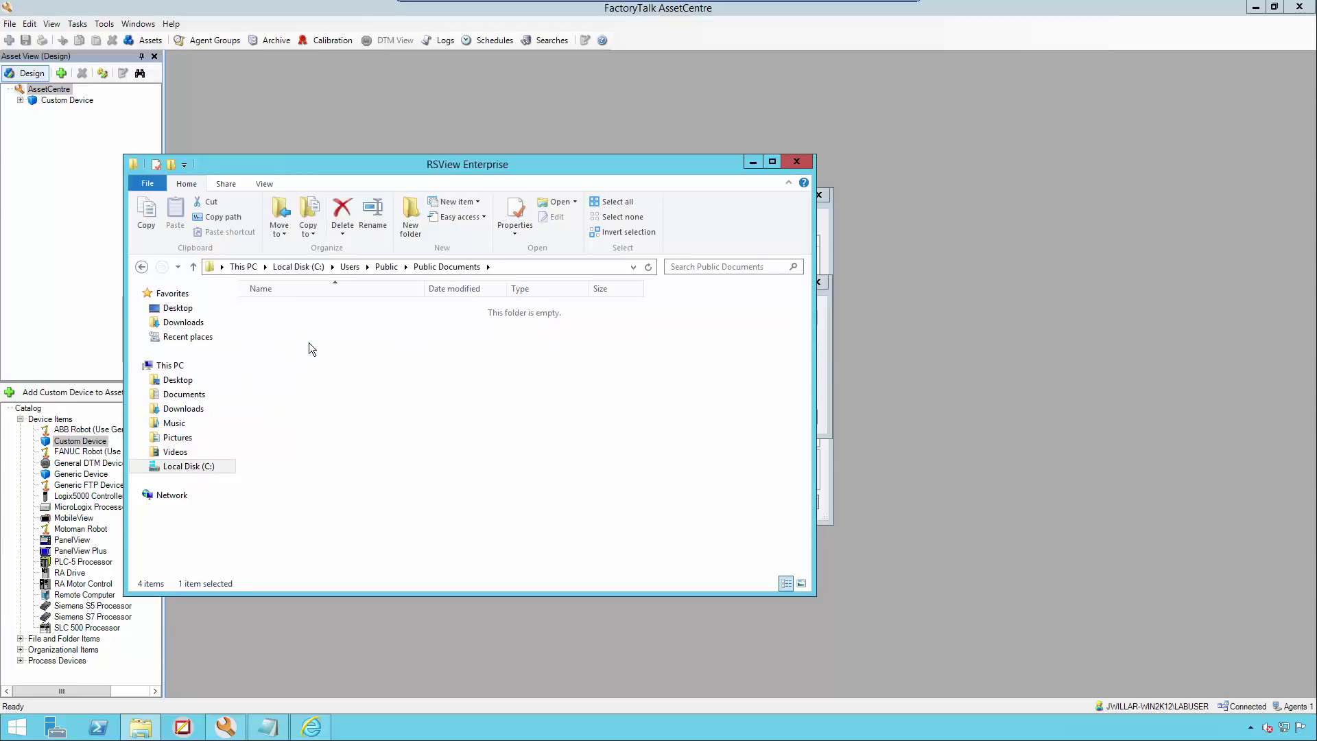
double_click(305, 352)
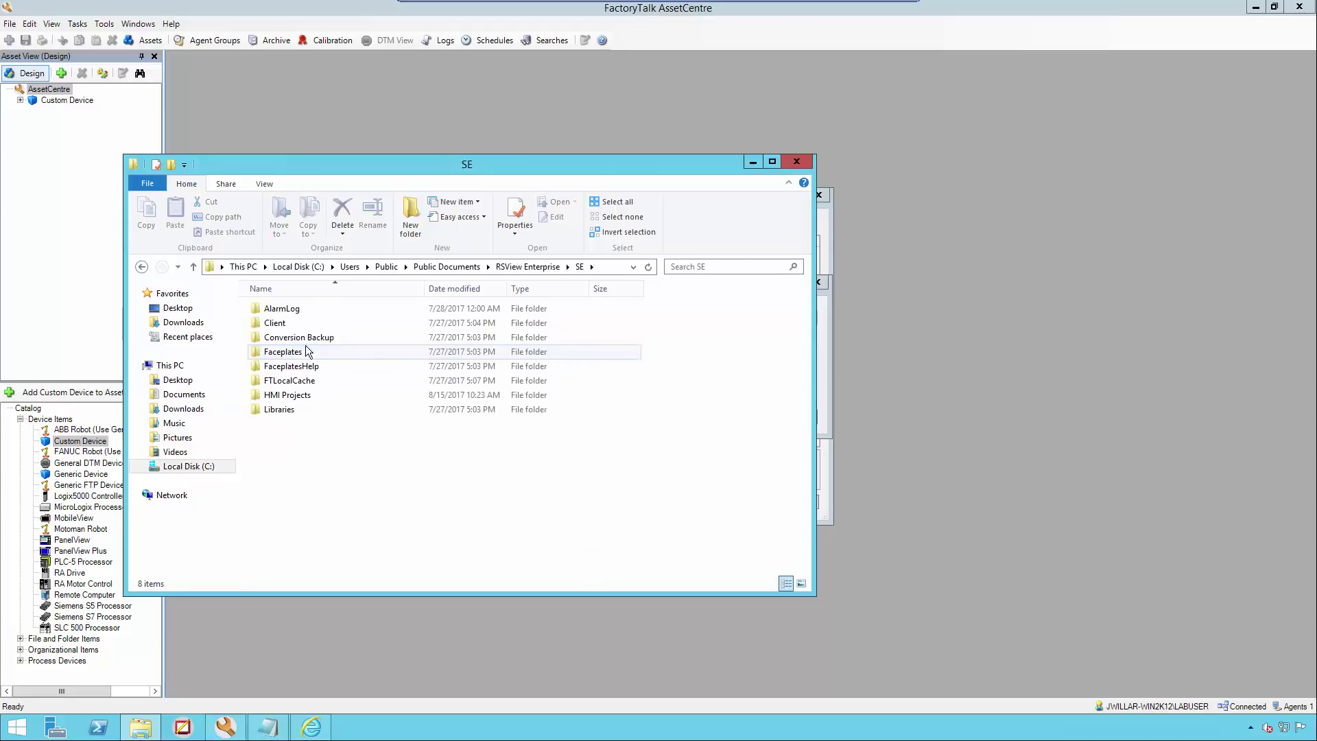
double_click(307, 396)
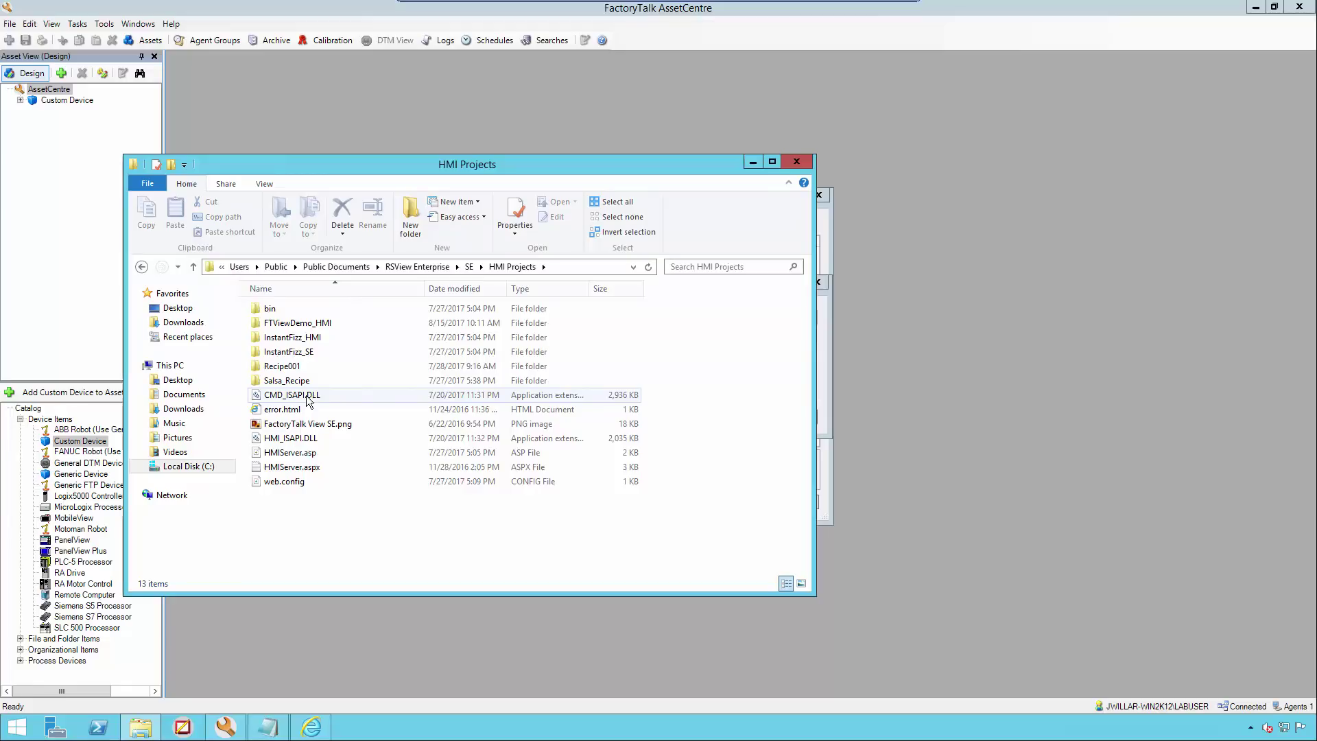
double_click(310, 322)
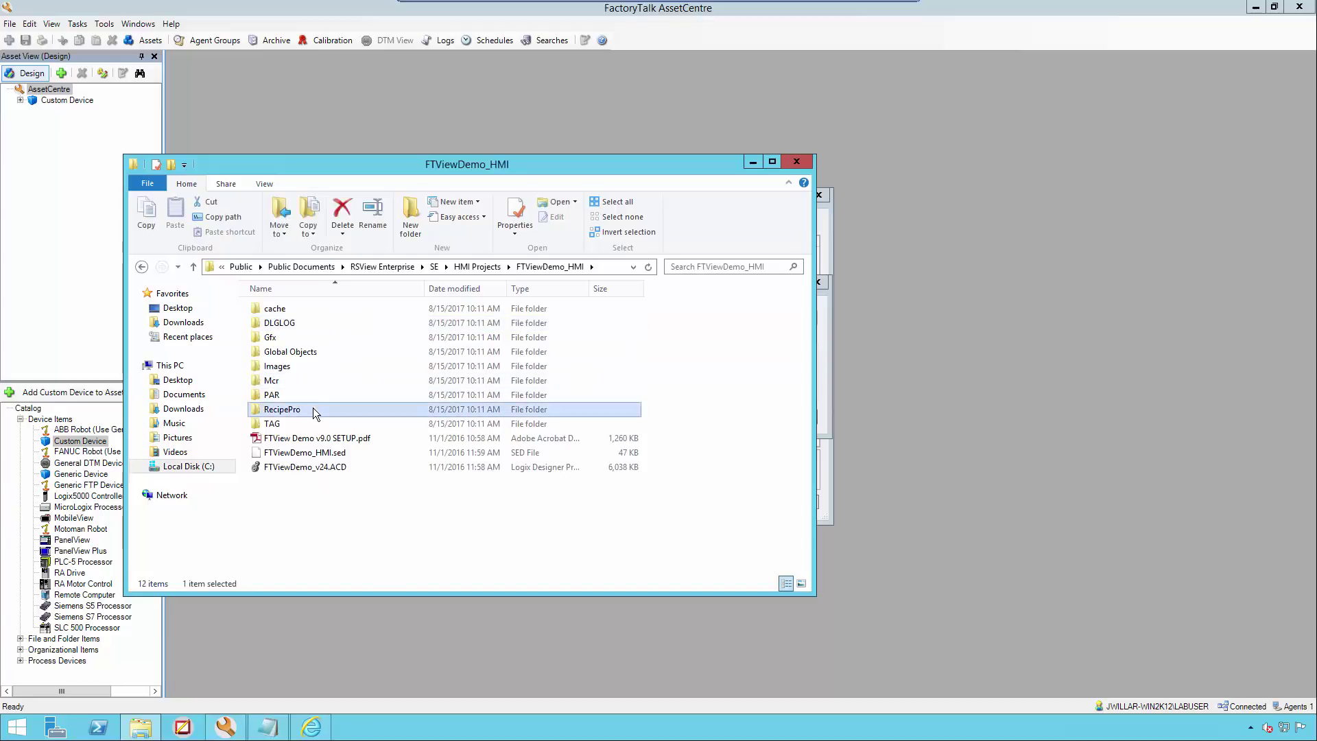
double_click(322, 409)
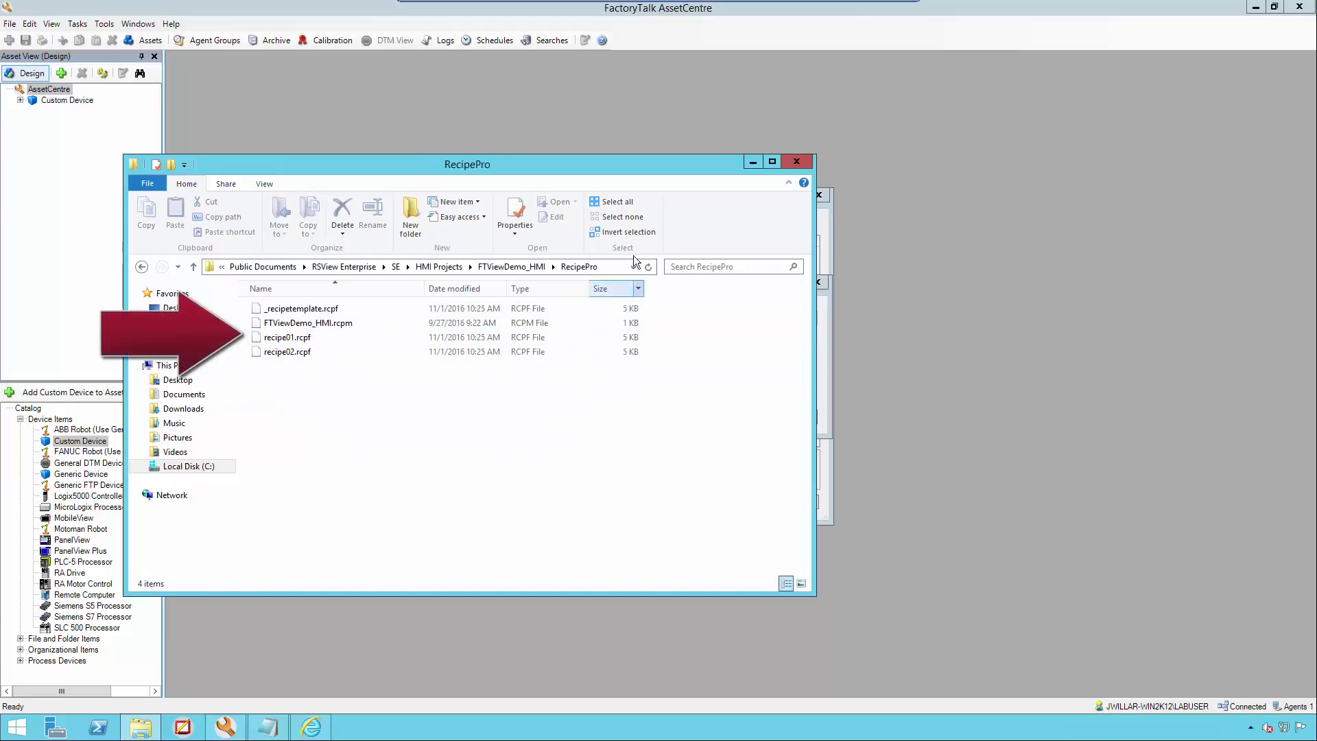
Step: Copy the RecipePro folder path and paste it into the backup arguments
click(619, 266)
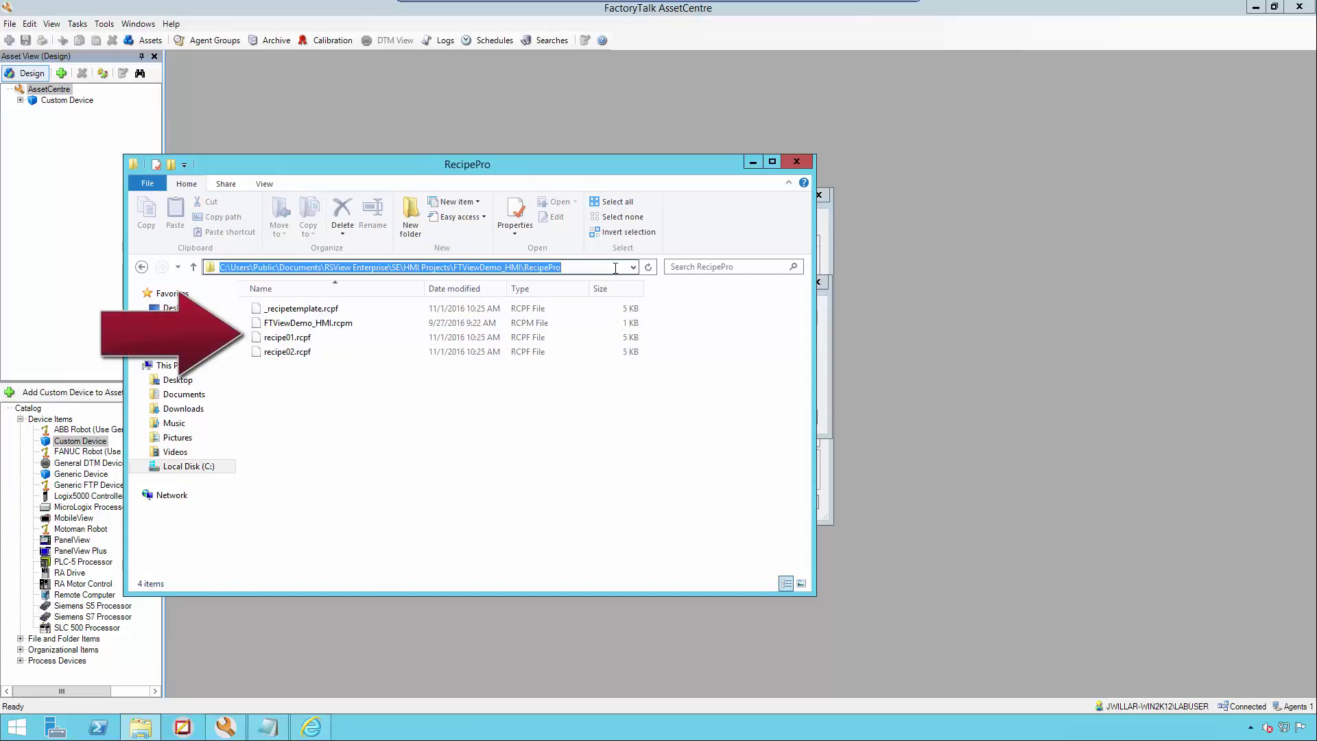
key(ctrl+c)
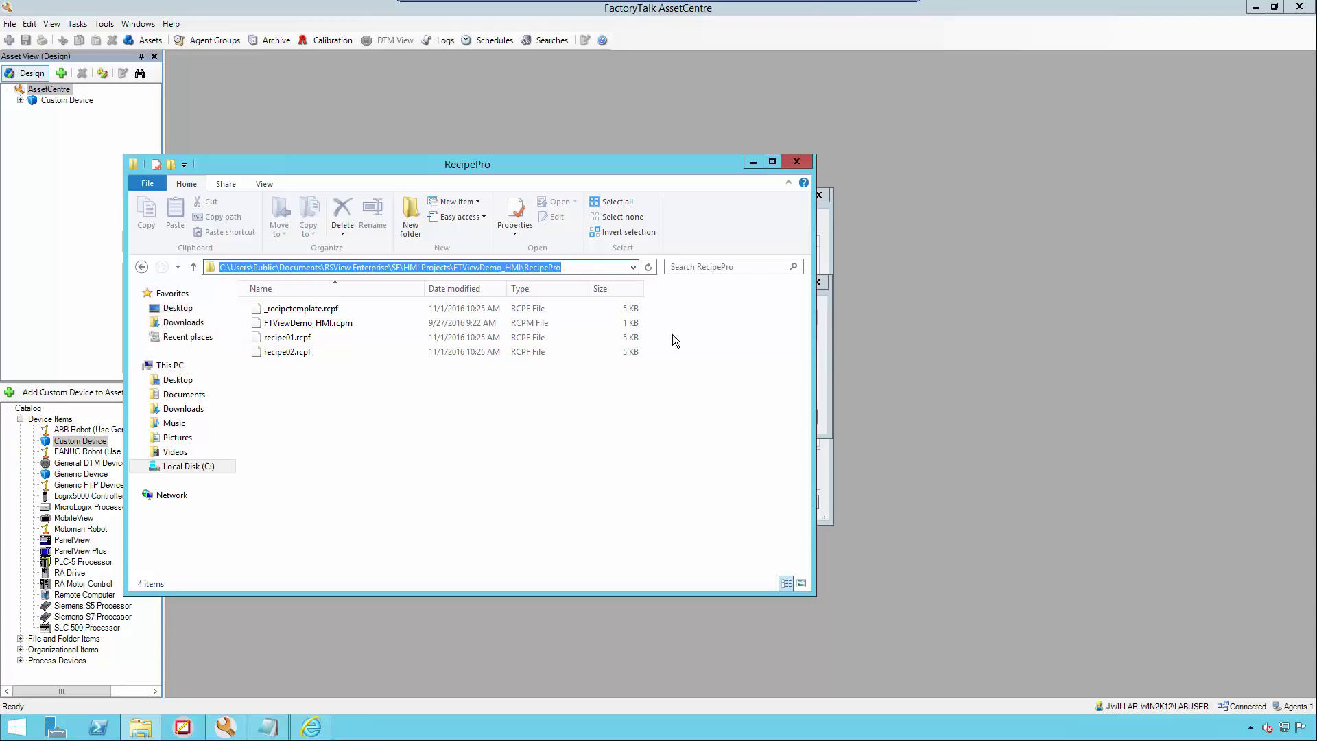
key(alt+Tab)
key(ctrl+v)
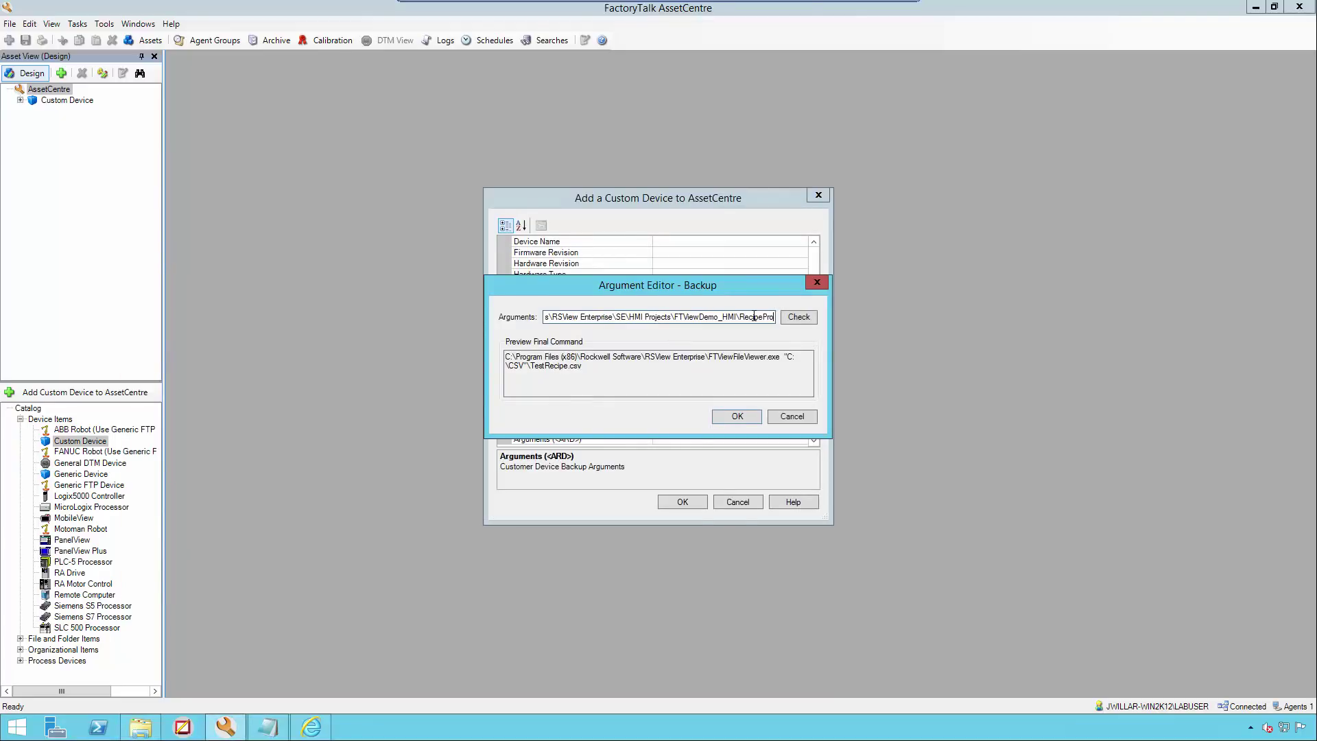
Step: Wrap the RecipePro\recipe01.rcp argument path in double quotes, verify the final command, and accept it
text(ecipe01)
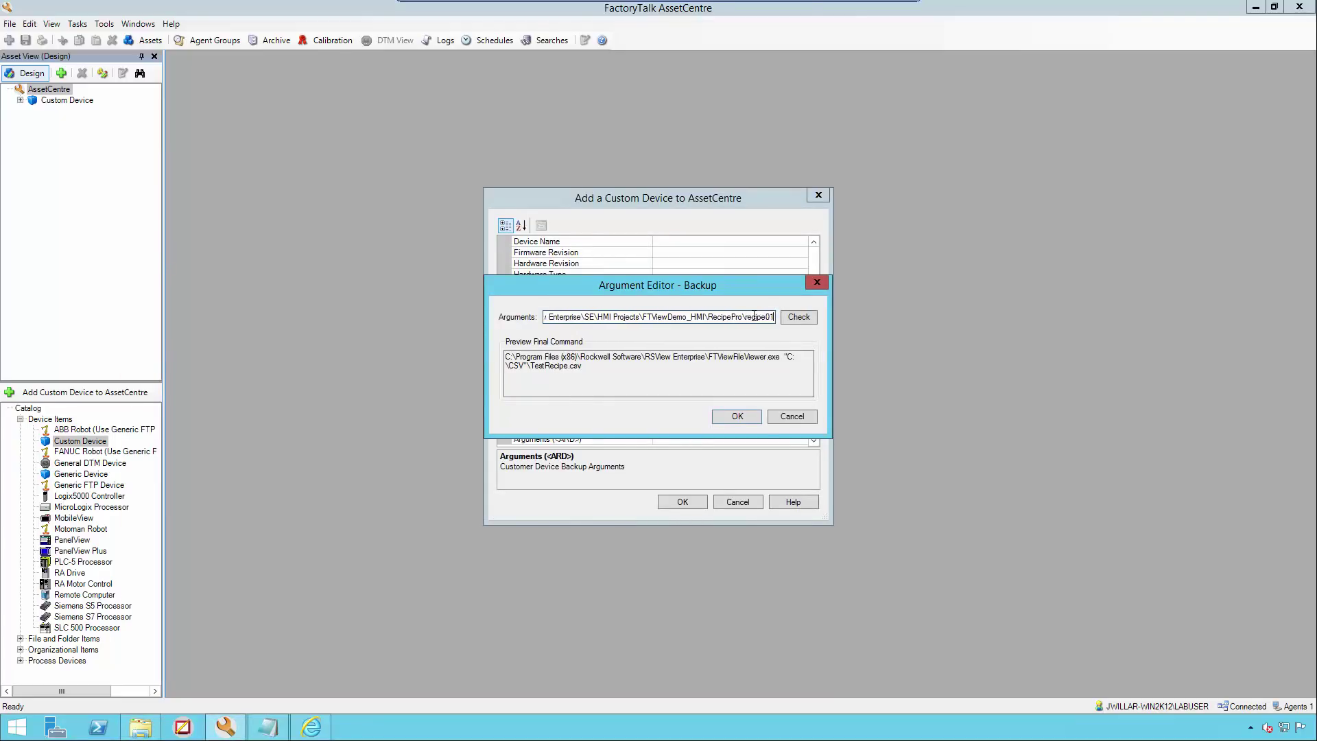
text(.rcpf")
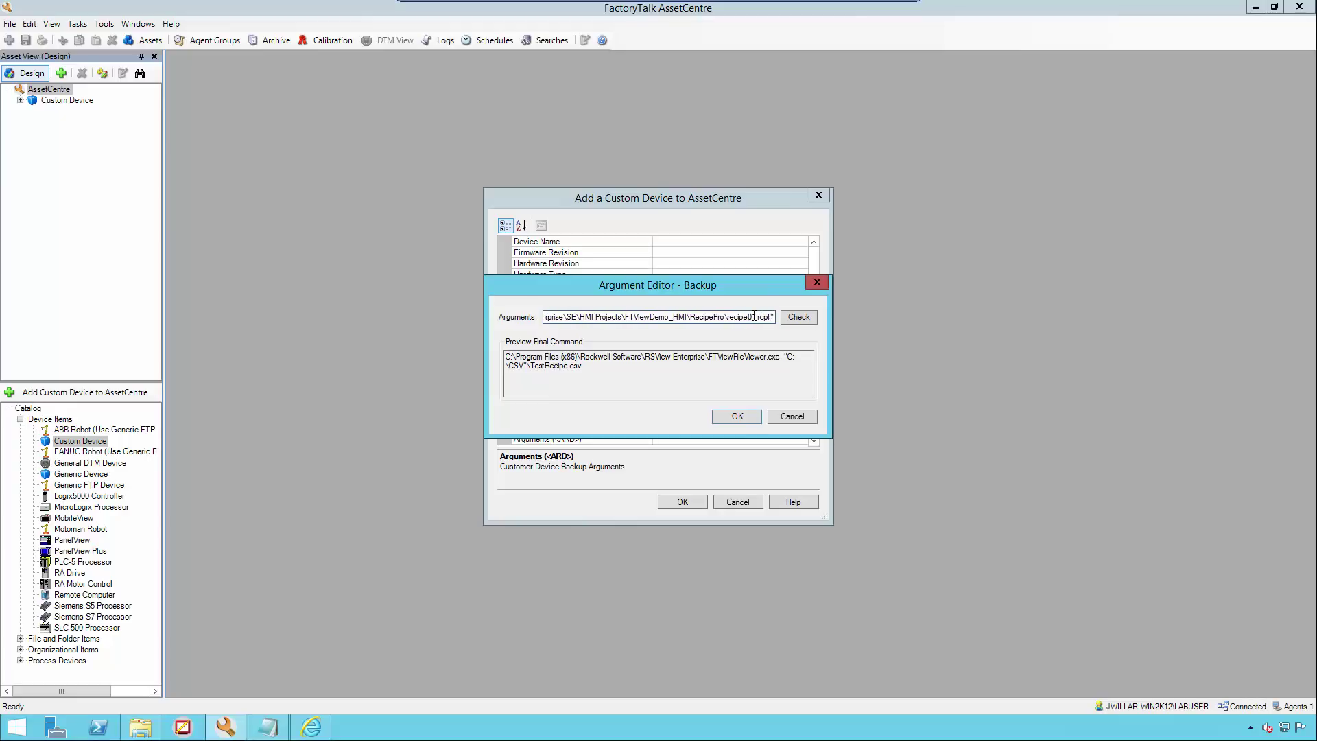
drag(703, 317, 508, 317)
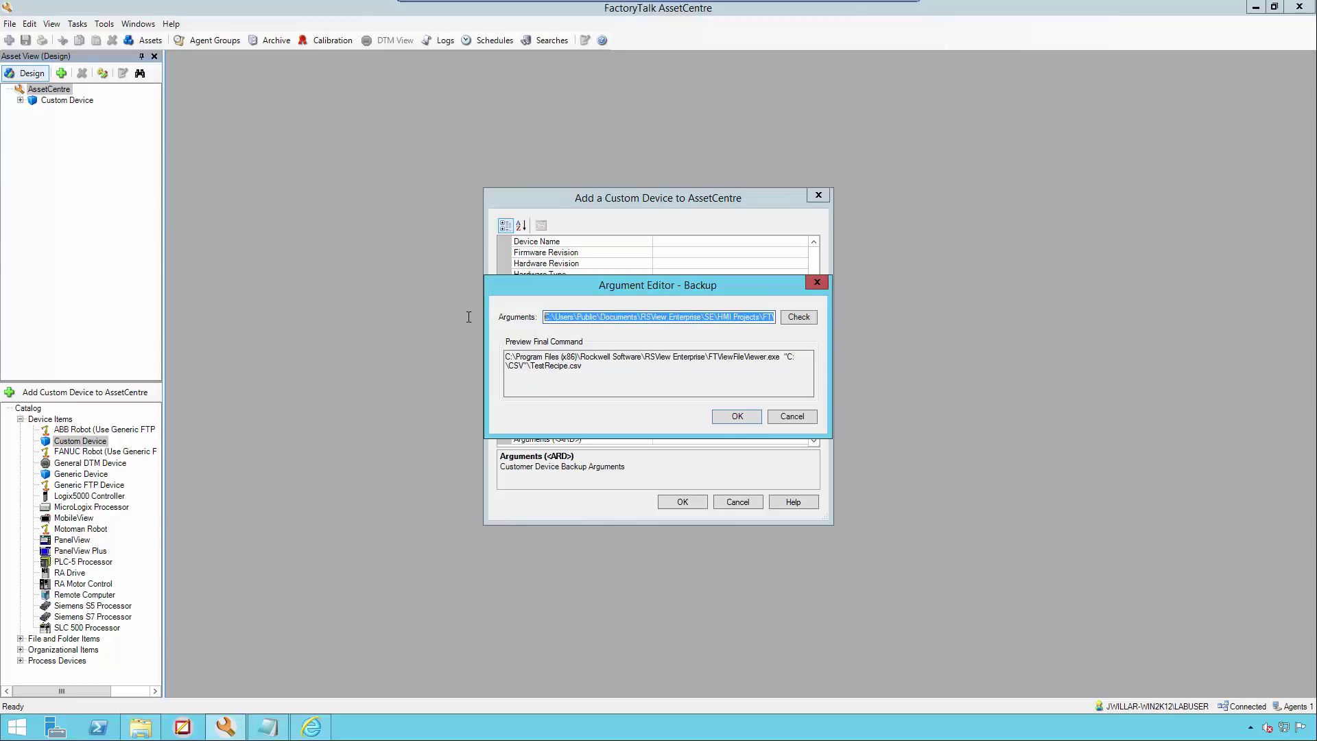
click(561, 315)
text(")
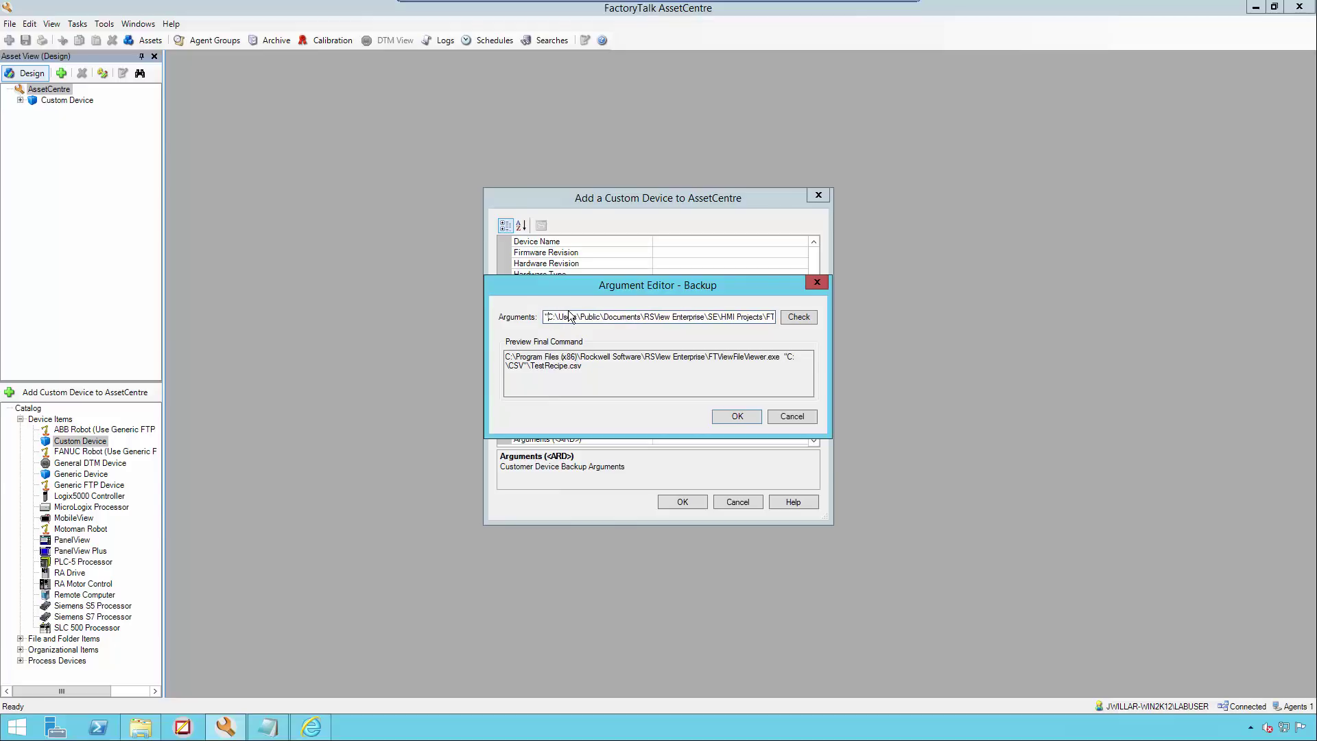
click(797, 318)
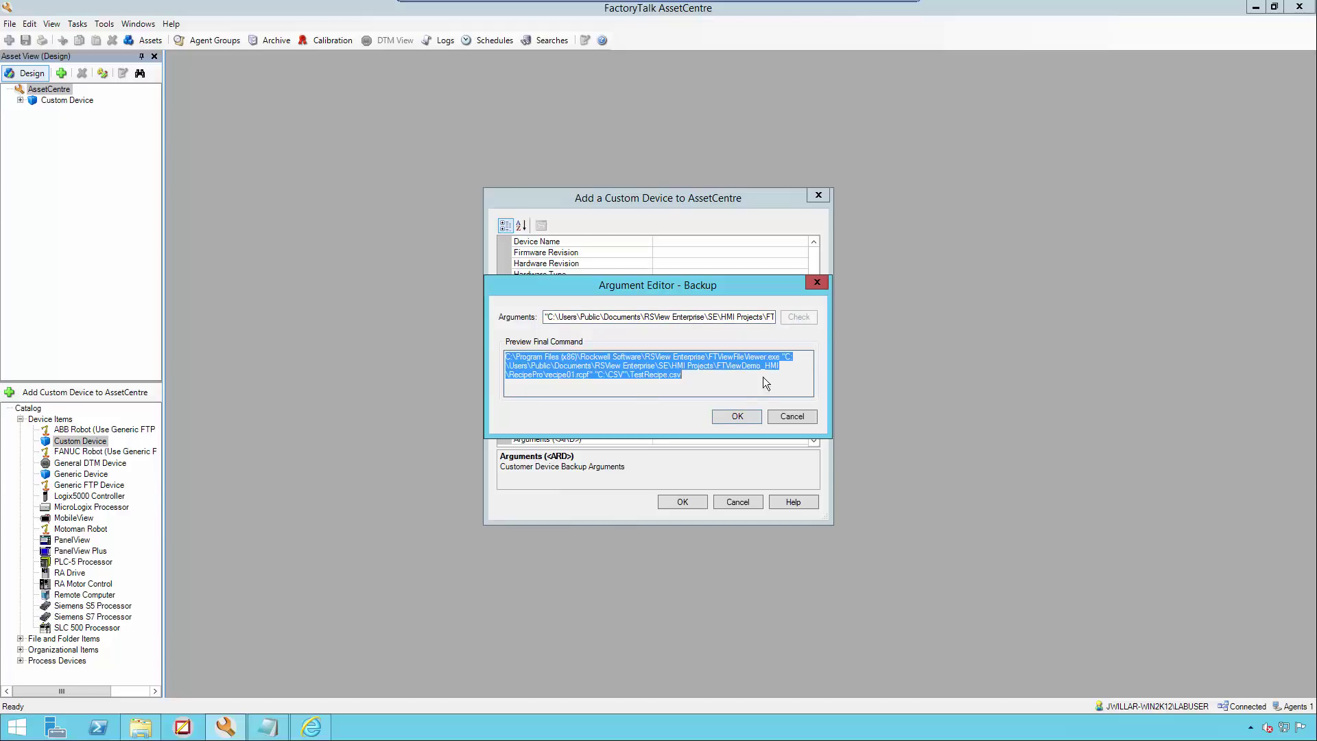
click(742, 410)
Step: Review the compare arguments in the Backup and Compare properties and add CSV_Compare as a custom device
click(686, 373)
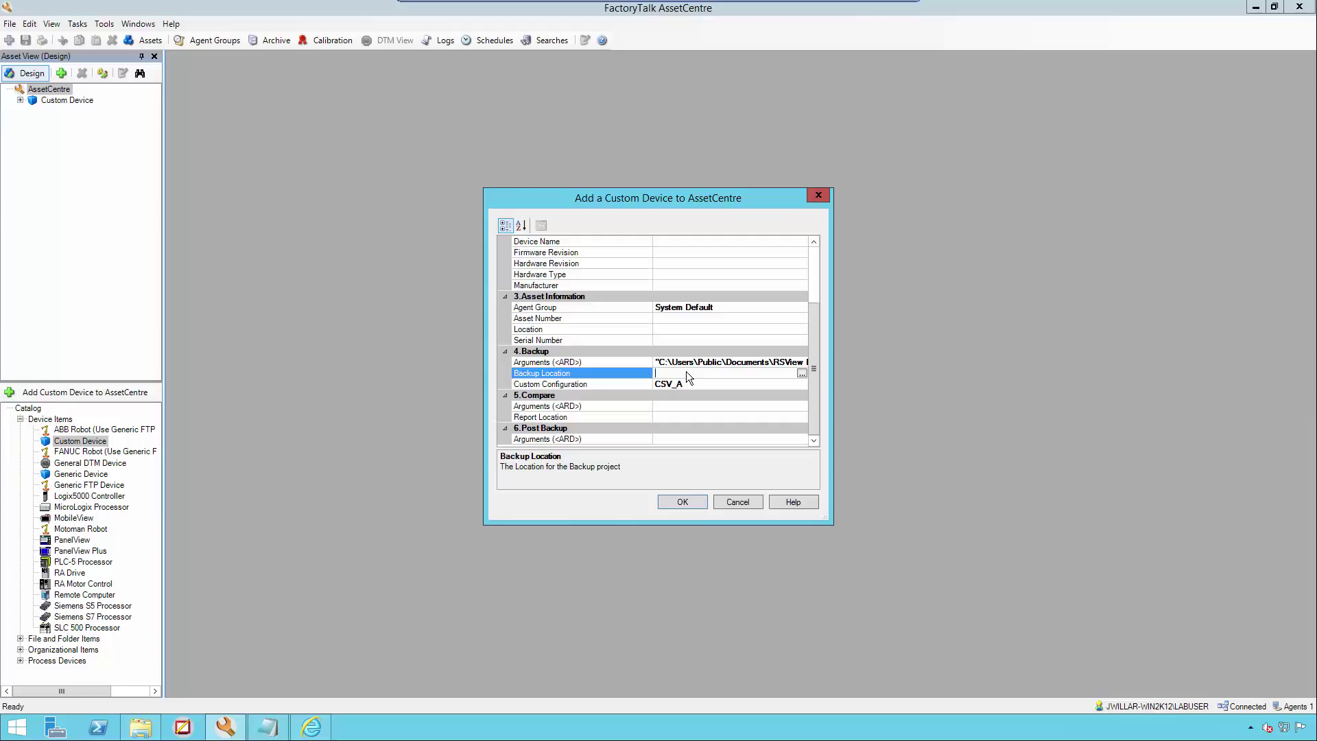
click(677, 409)
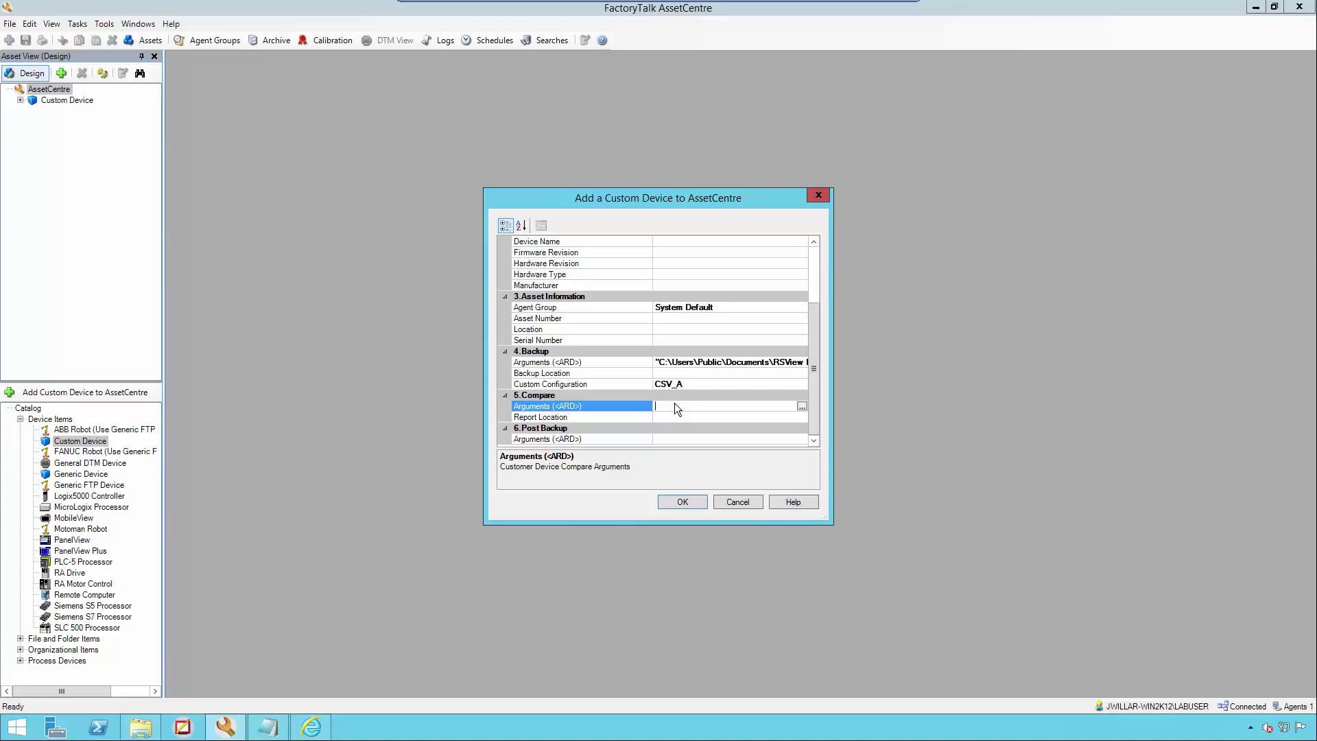
click(683, 502)
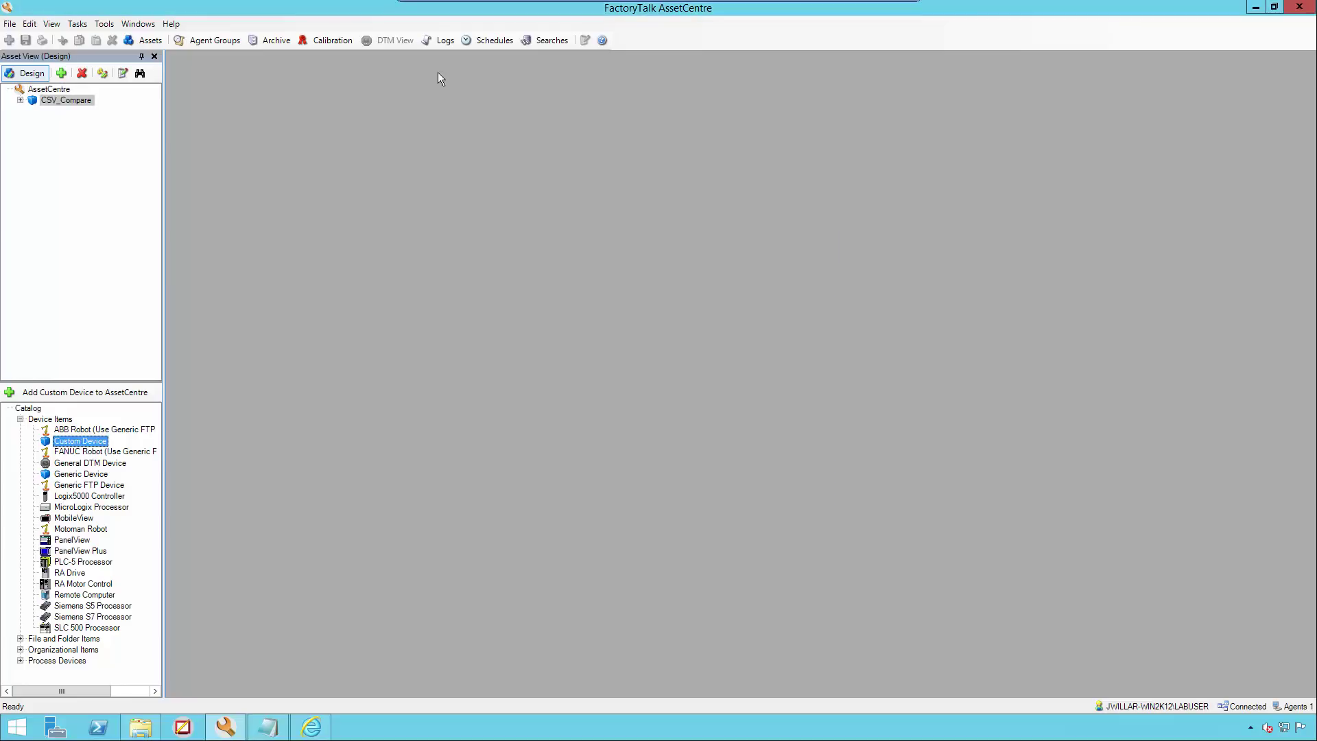
Step: Create a daily 2:07 PM schedule named CSV_Compare using the Disaster Recovery - Backup and Compare operation
click(496, 40)
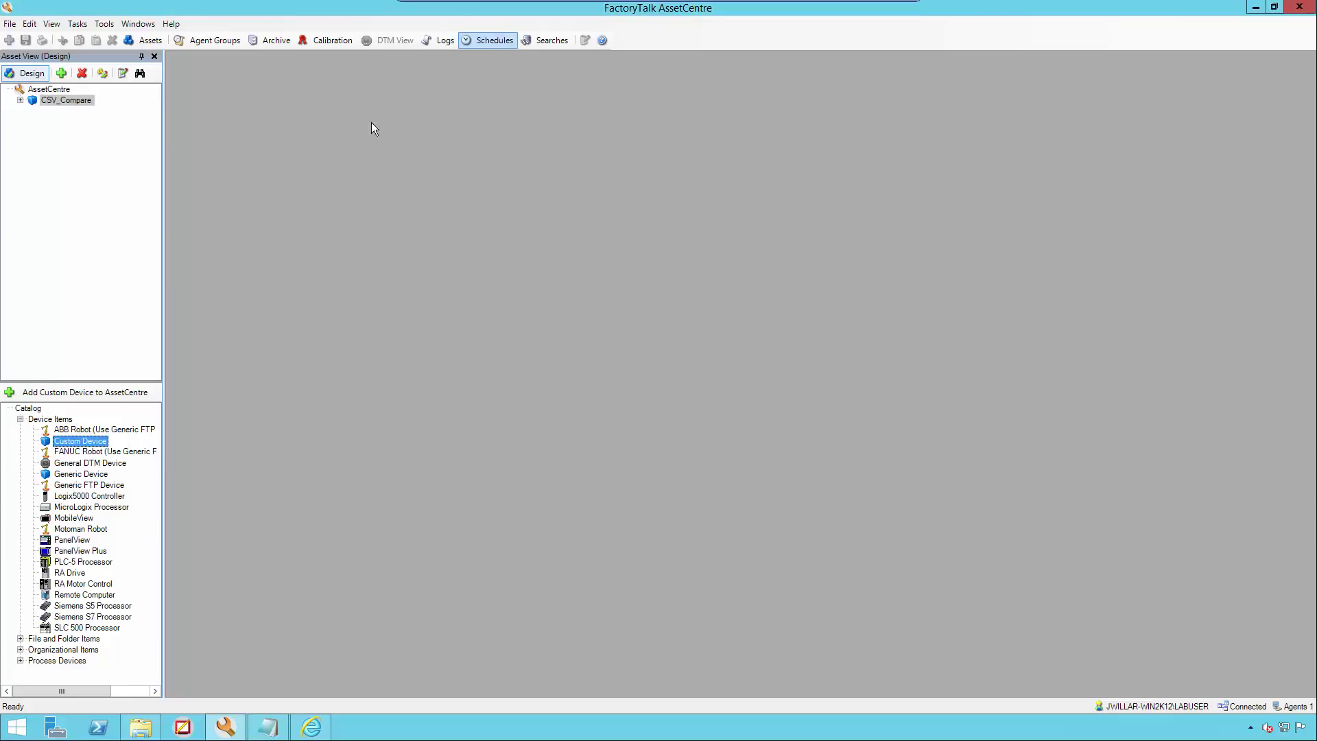
click(193, 90)
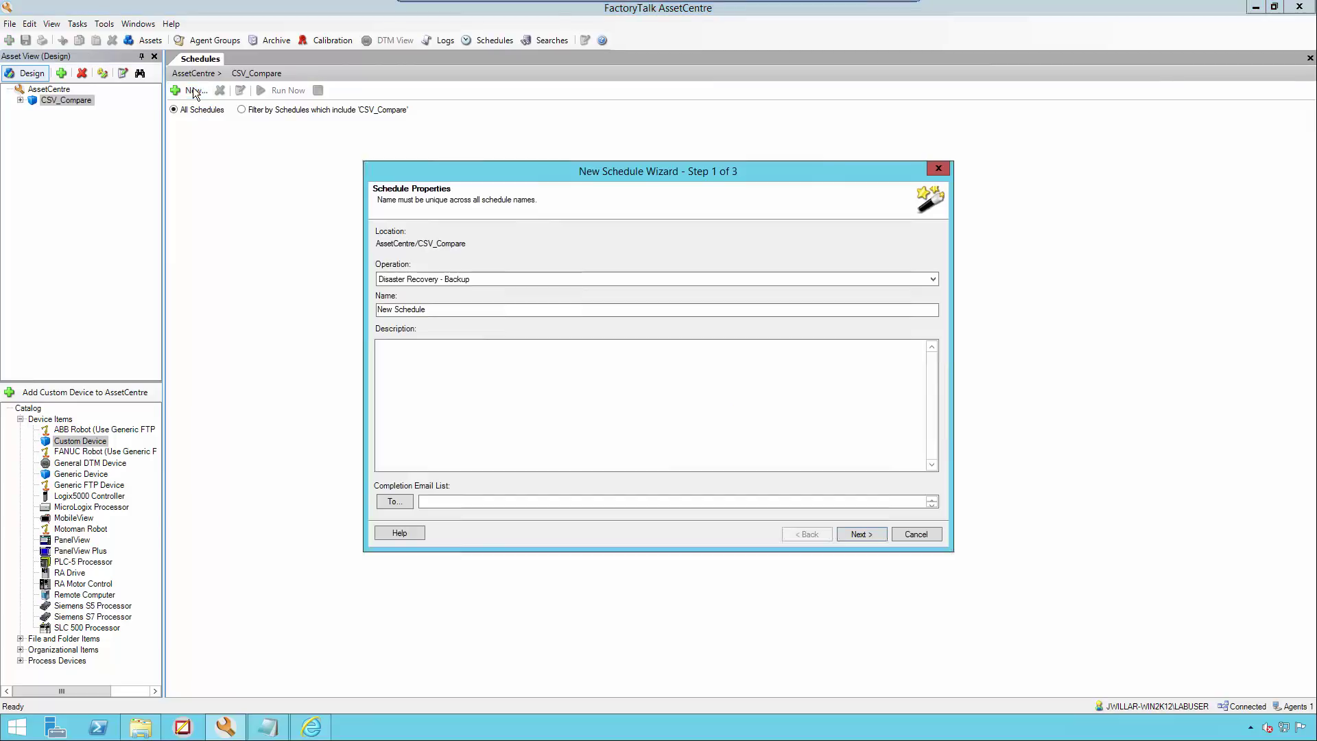
click(482, 278)
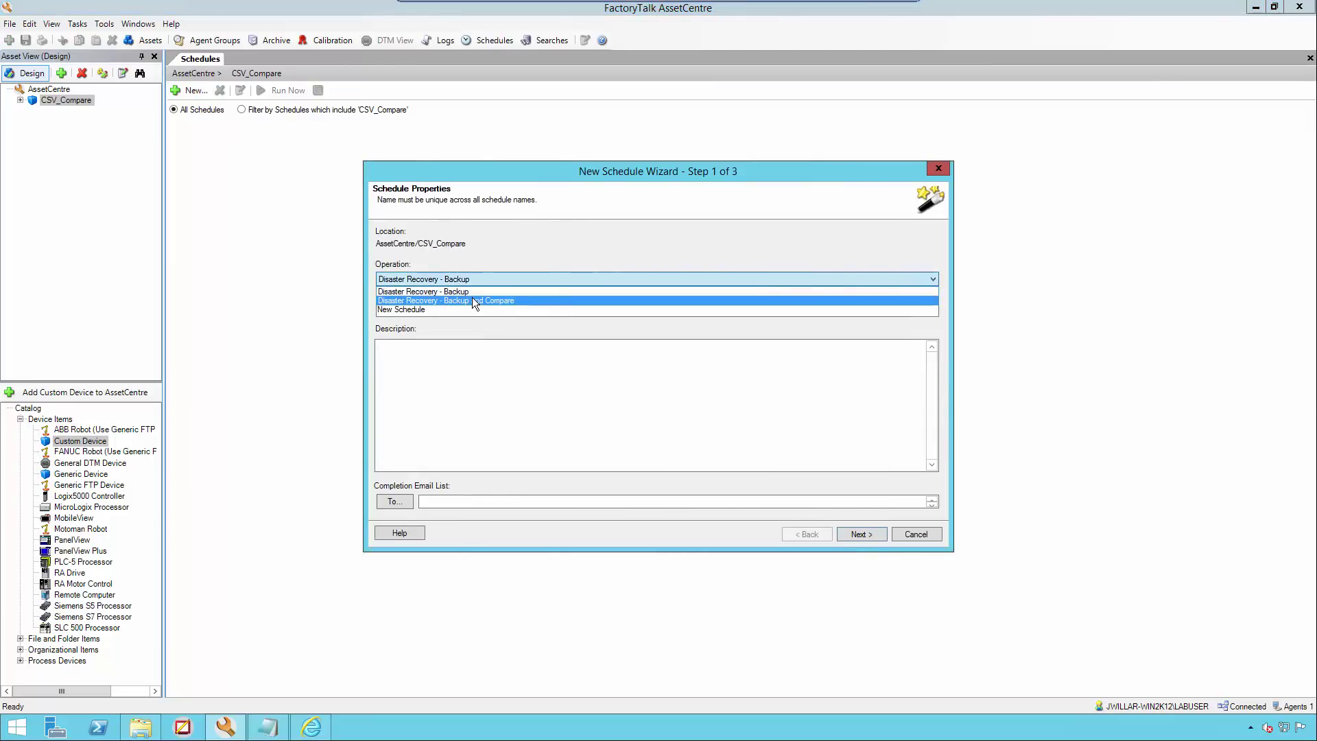
click(472, 301)
drag(440, 304, 341, 294)
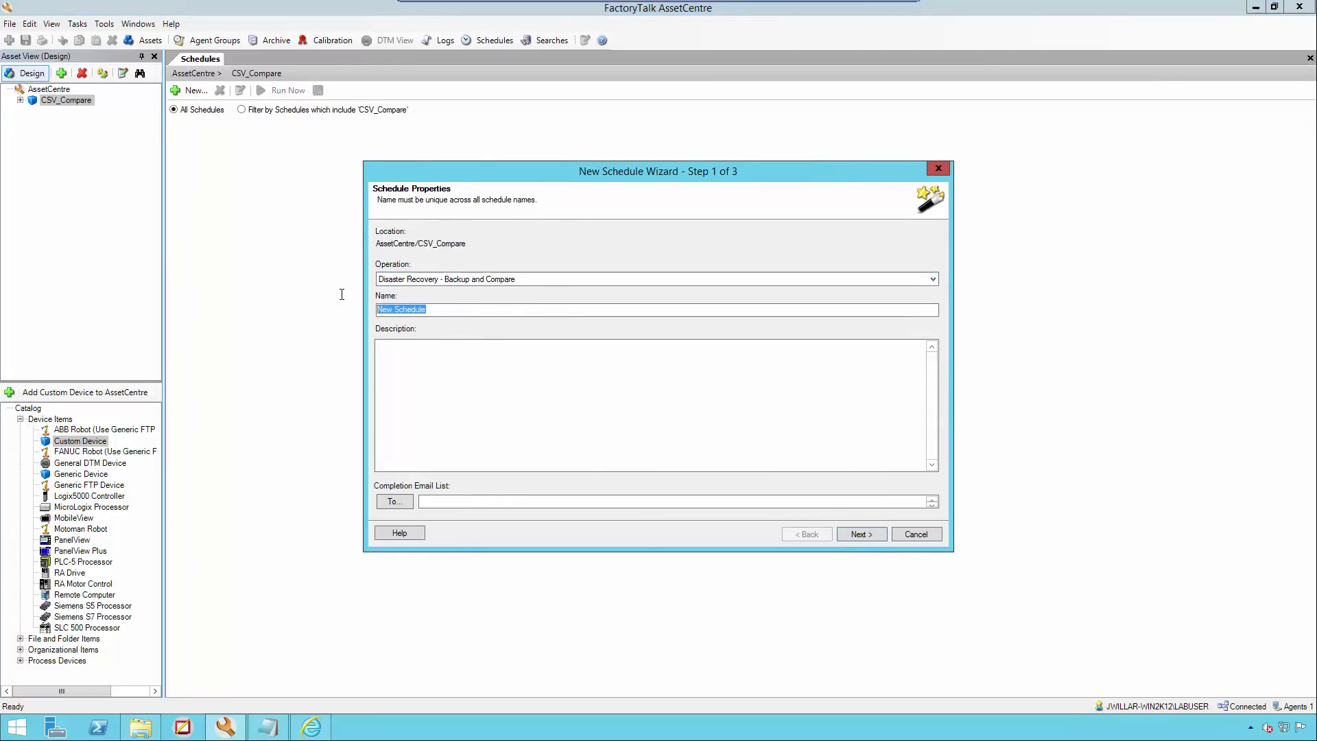
text(CSV_Compare)
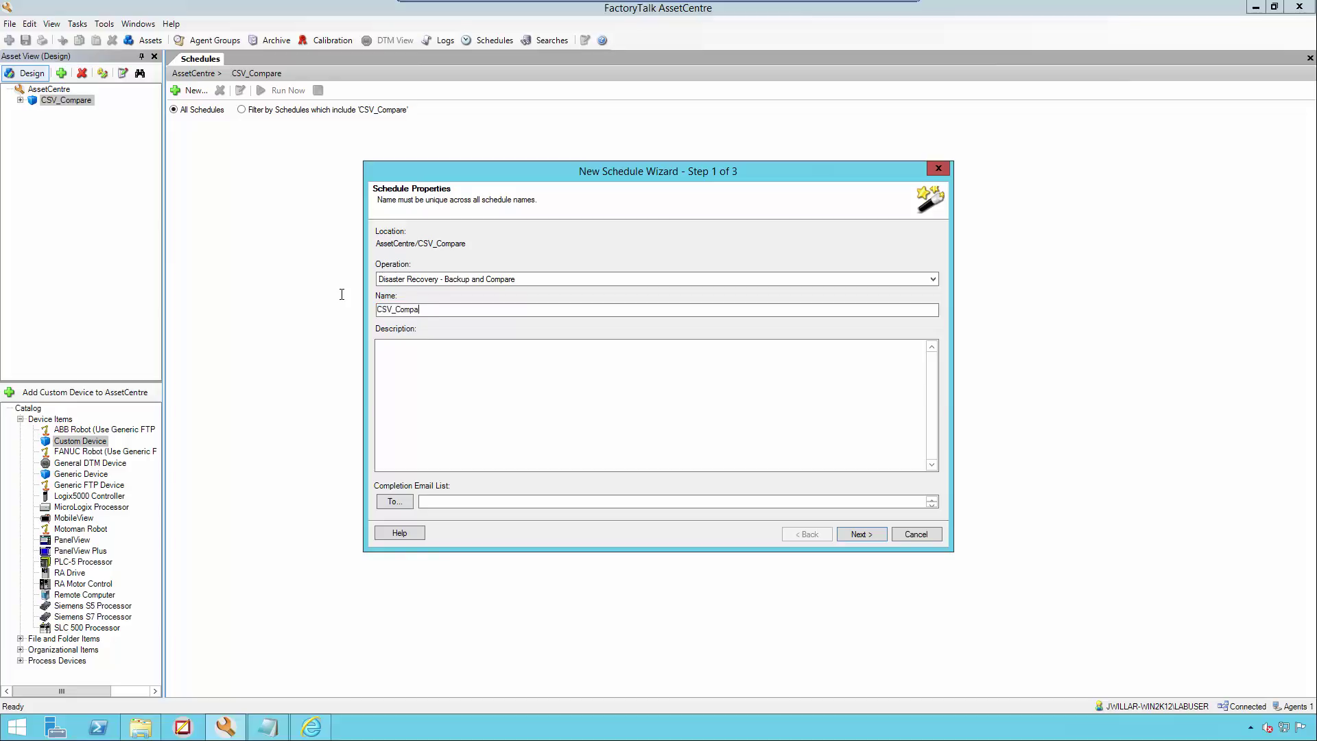
click(857, 532)
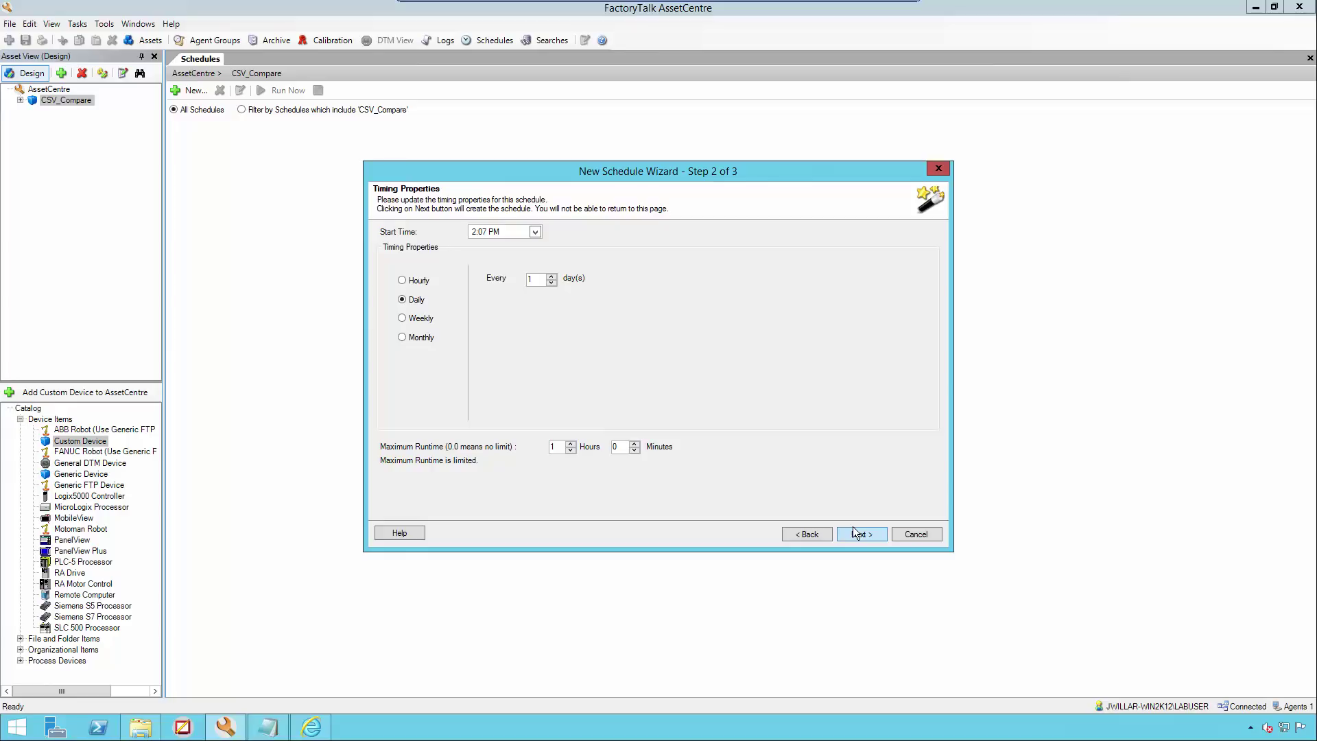
click(863, 533)
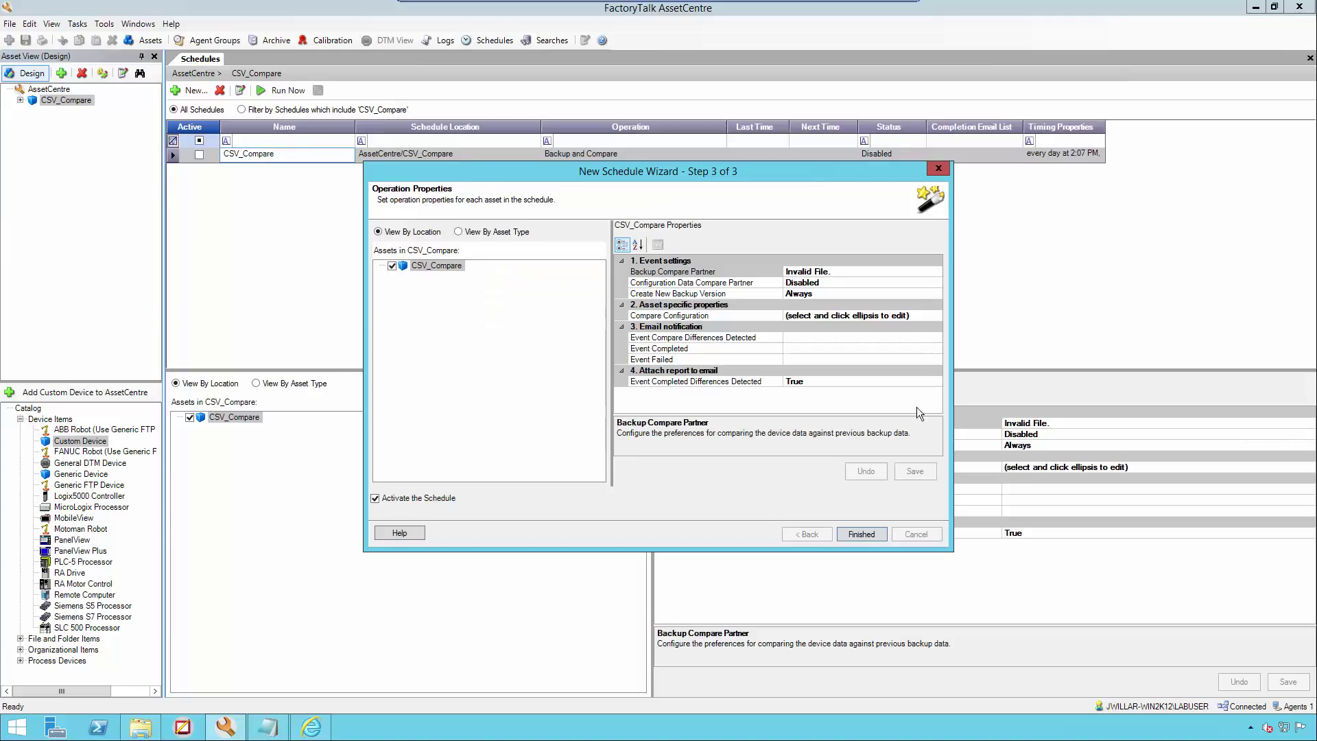
Step: Finish the schedule, run it now, and confirm TestRecipe.csv in the CSV_Compare_Backup archive
click(859, 533)
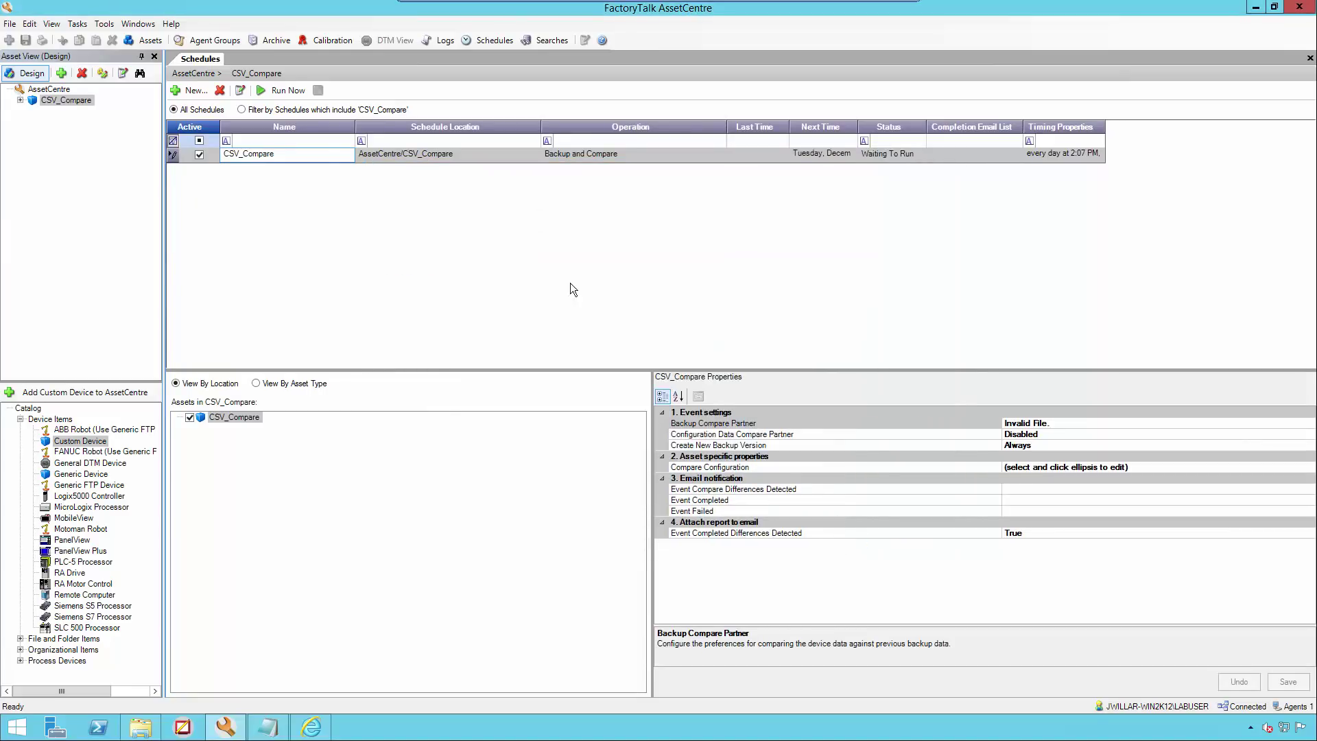
click(278, 92)
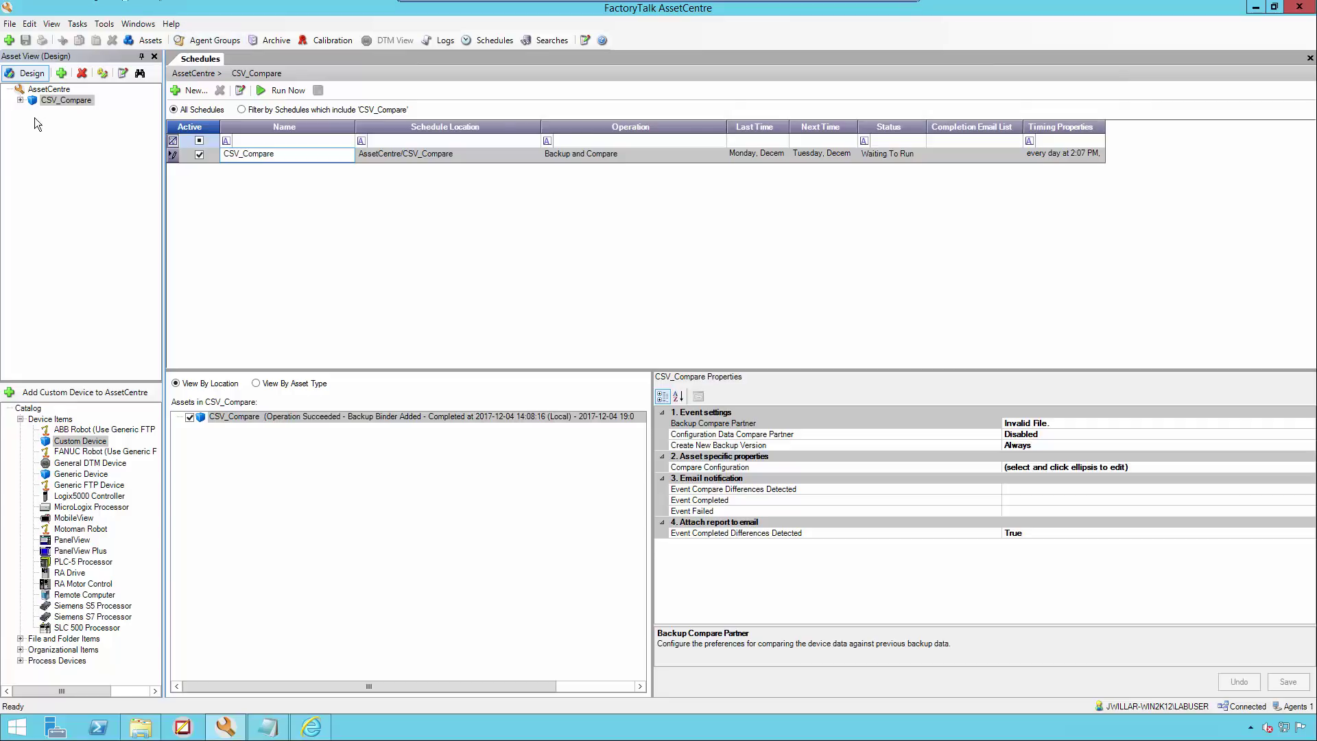
click(21, 100)
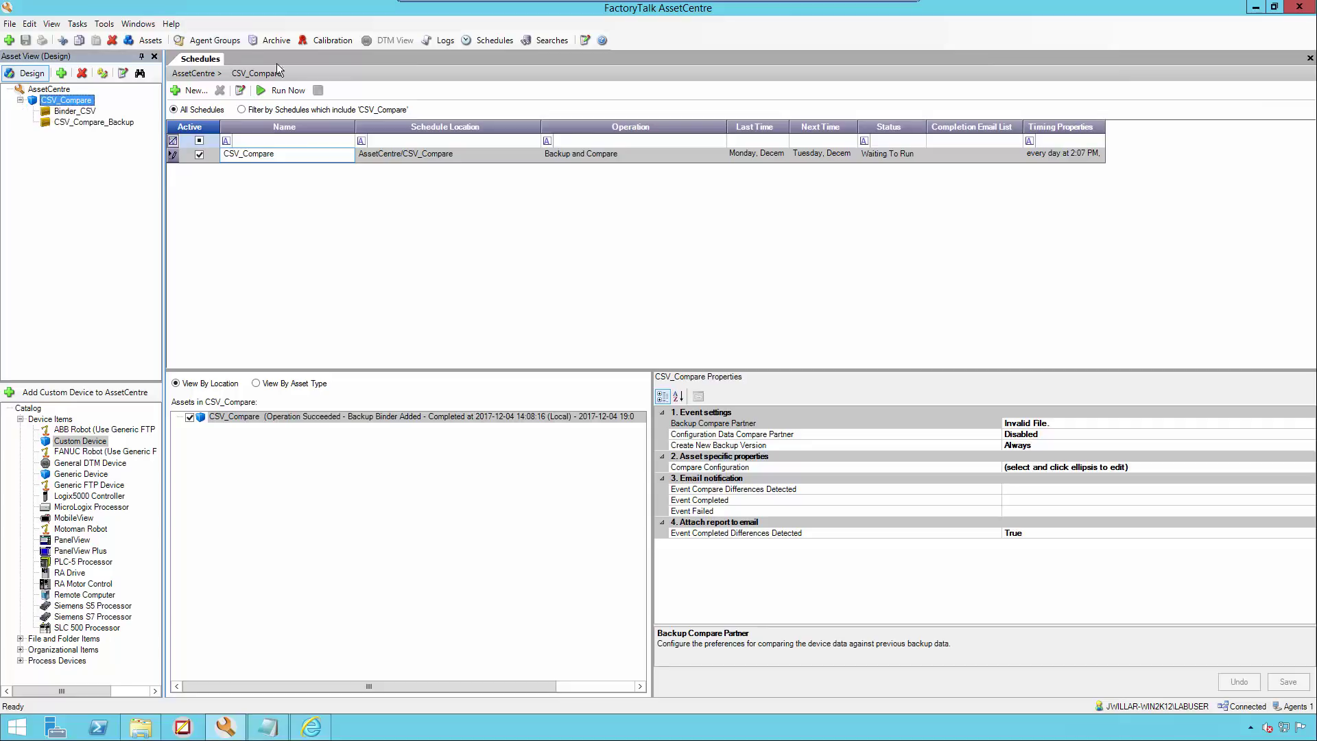
double_click(96, 121)
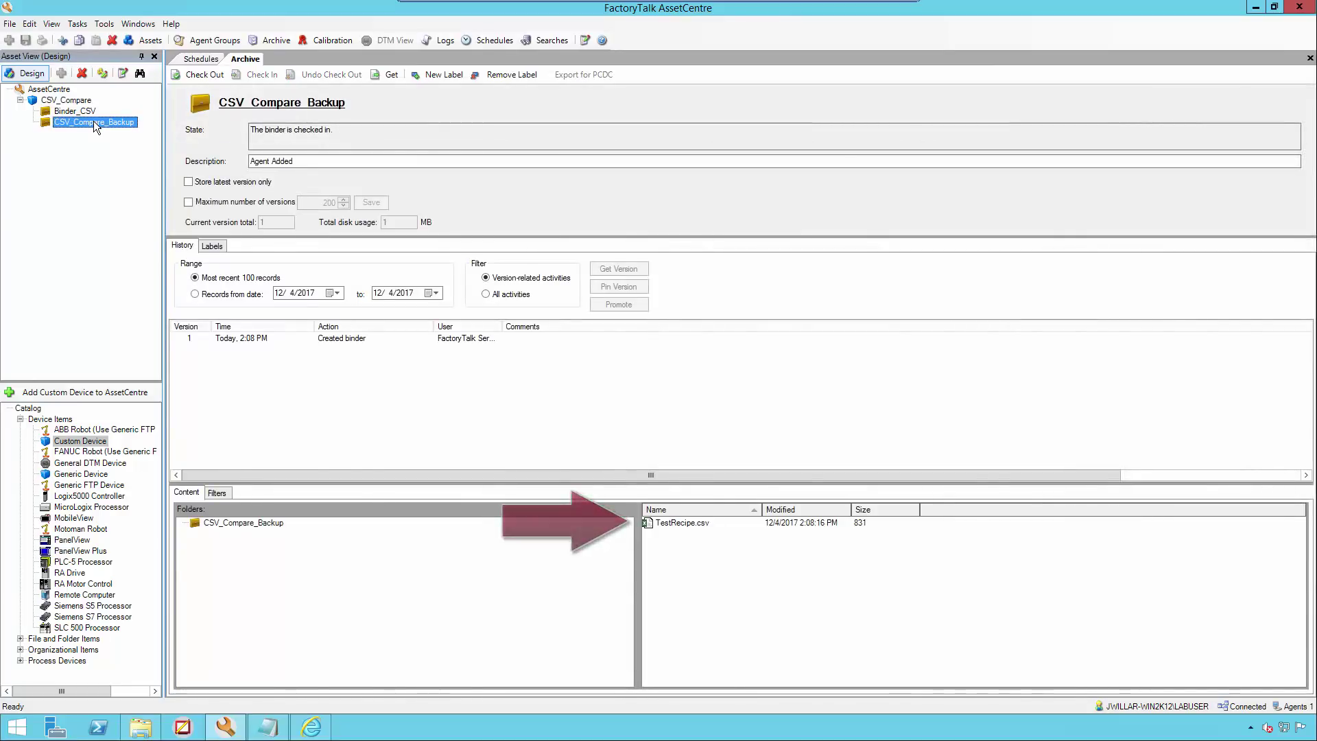
click(201, 59)
Step: Rerun the schedule and view MyGeneratedReport_Backup.html attached to the 'Scheduled event finished' log entry
click(280, 90)
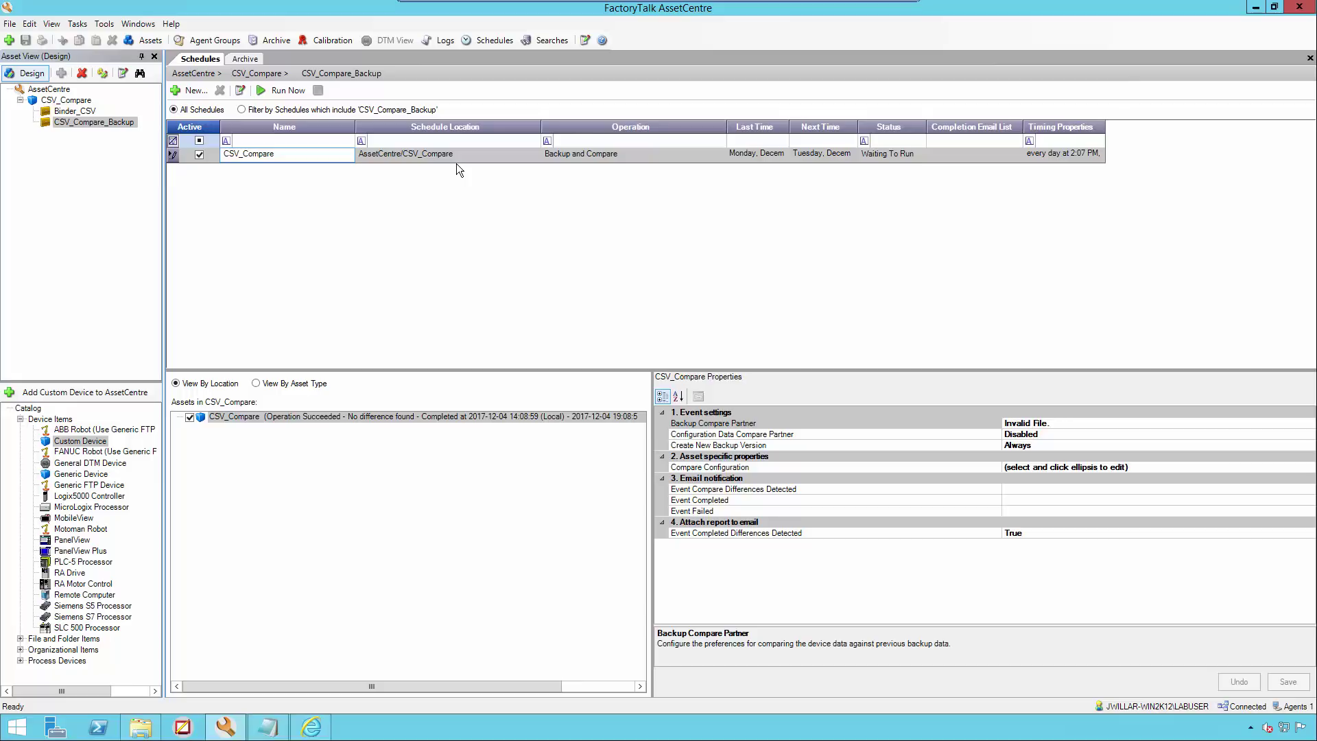
click(443, 41)
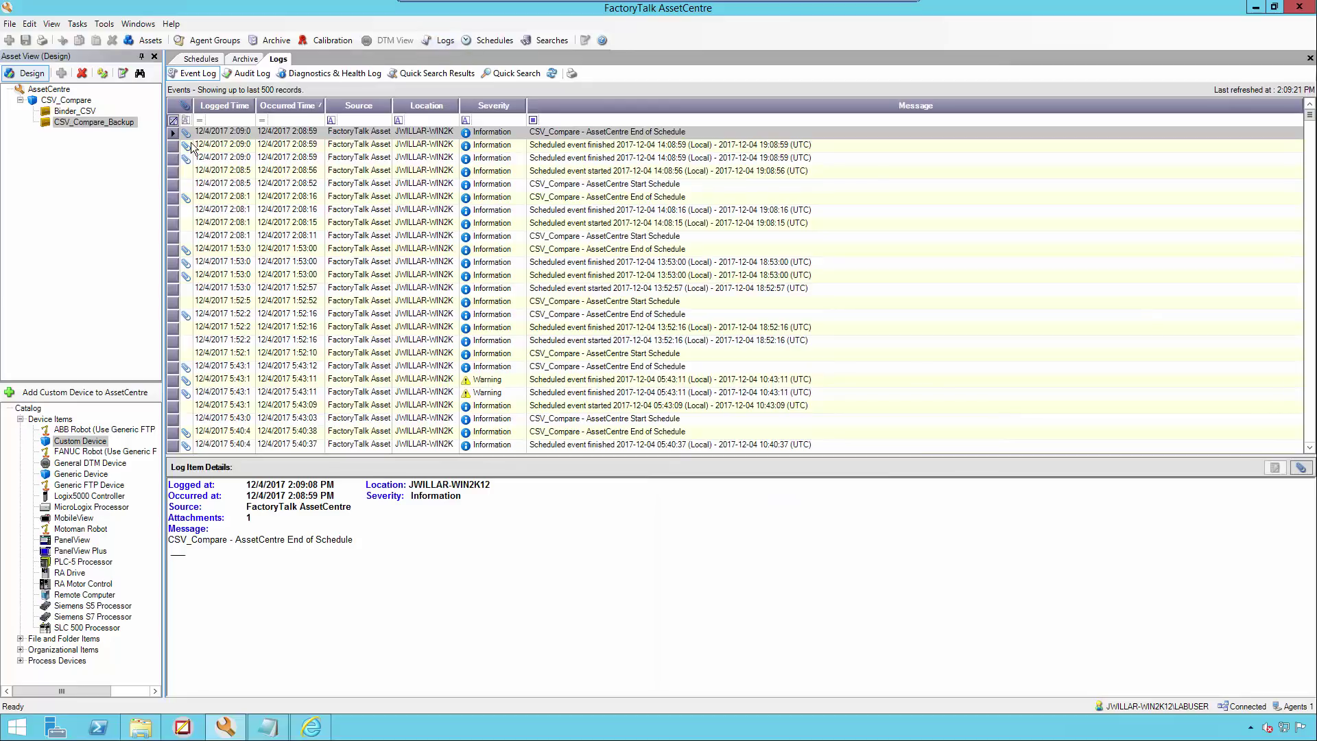
click(190, 144)
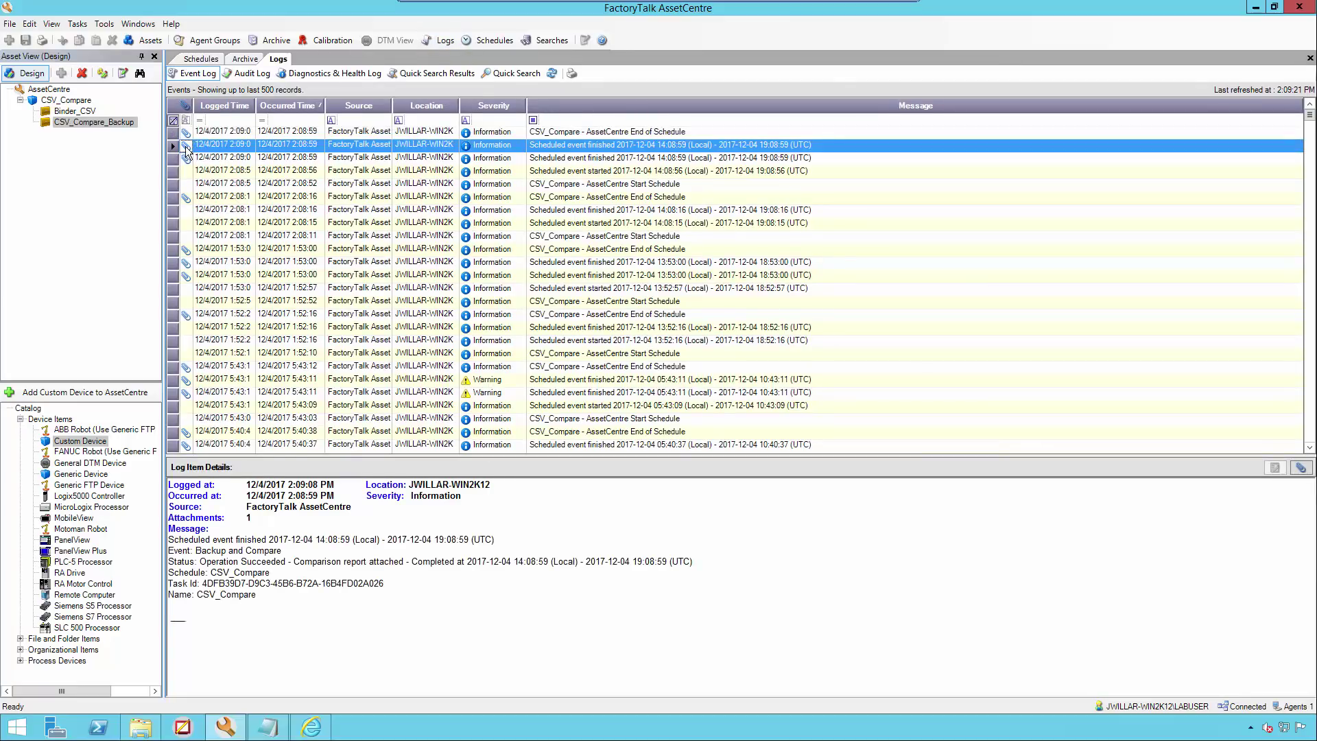
click(185, 146)
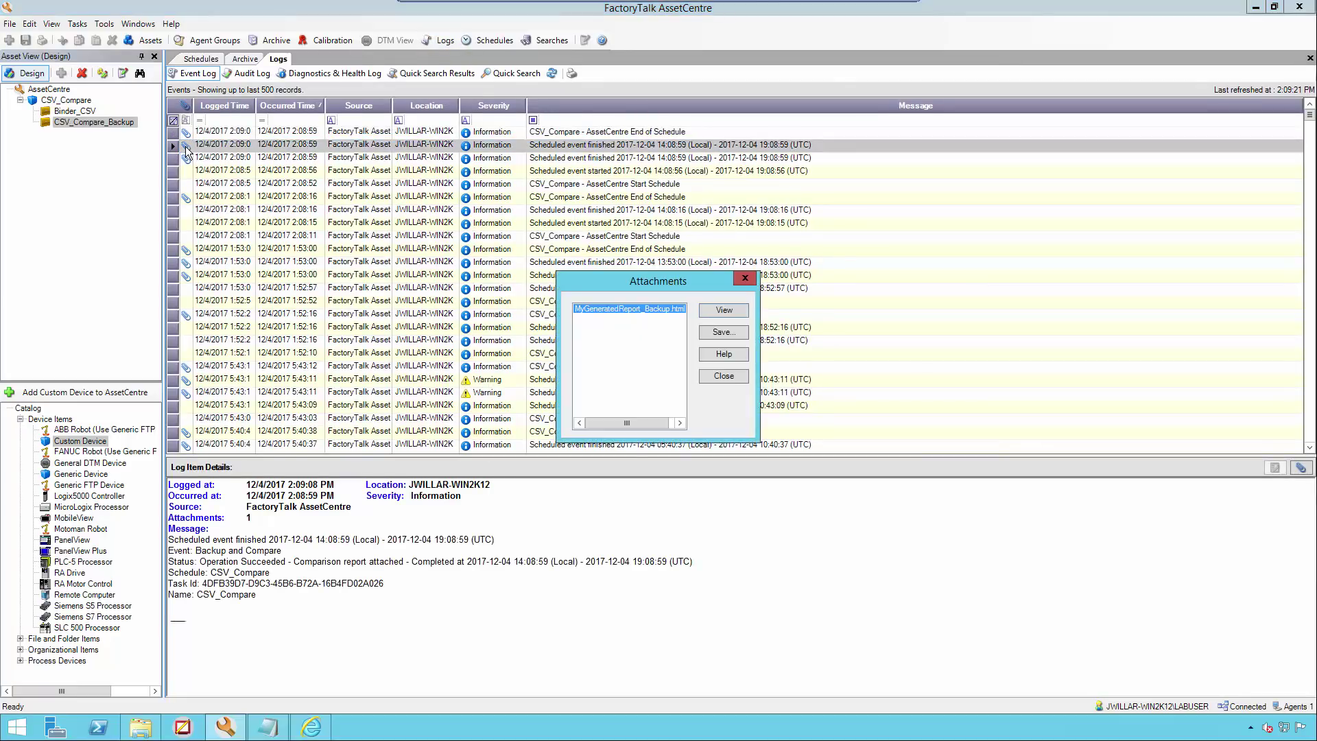
click(731, 311)
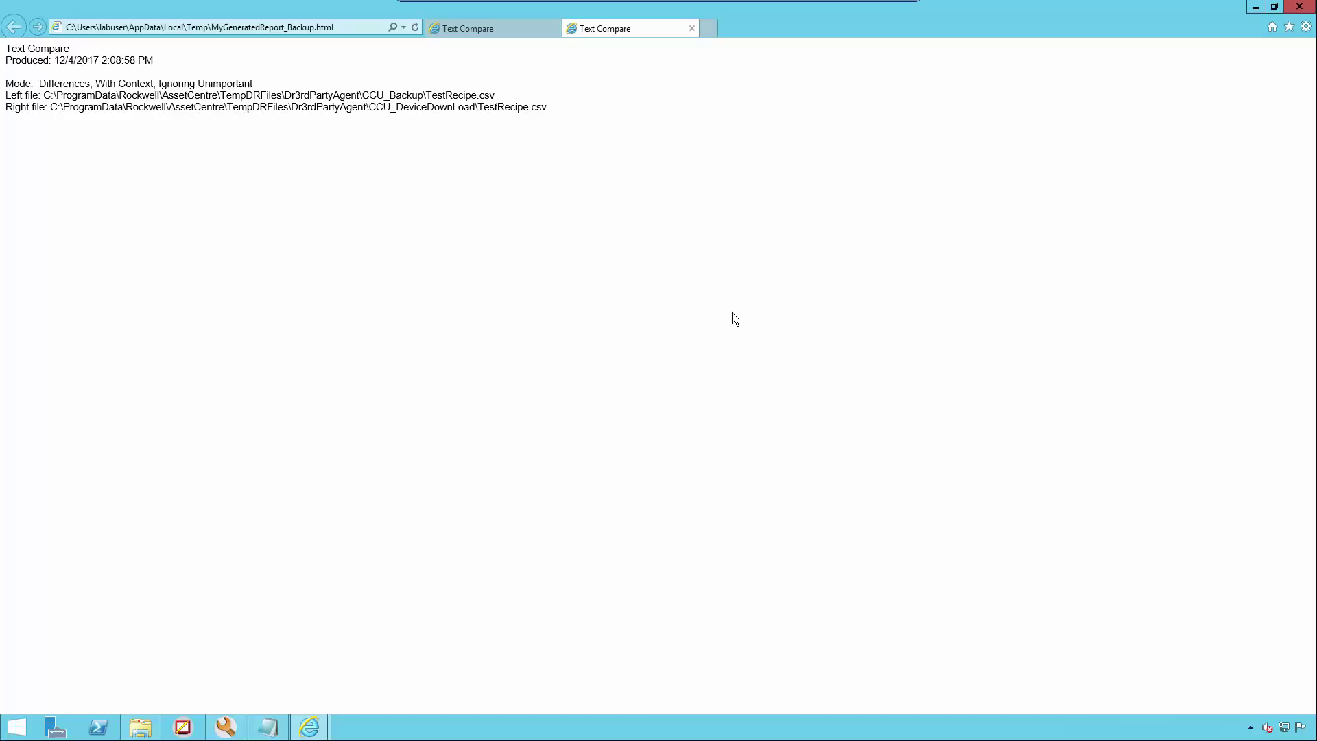
Step: Switch to the 5:43:10 AM Text Compare report flagging White Sugar, Water and Ginger differences
click(485, 28)
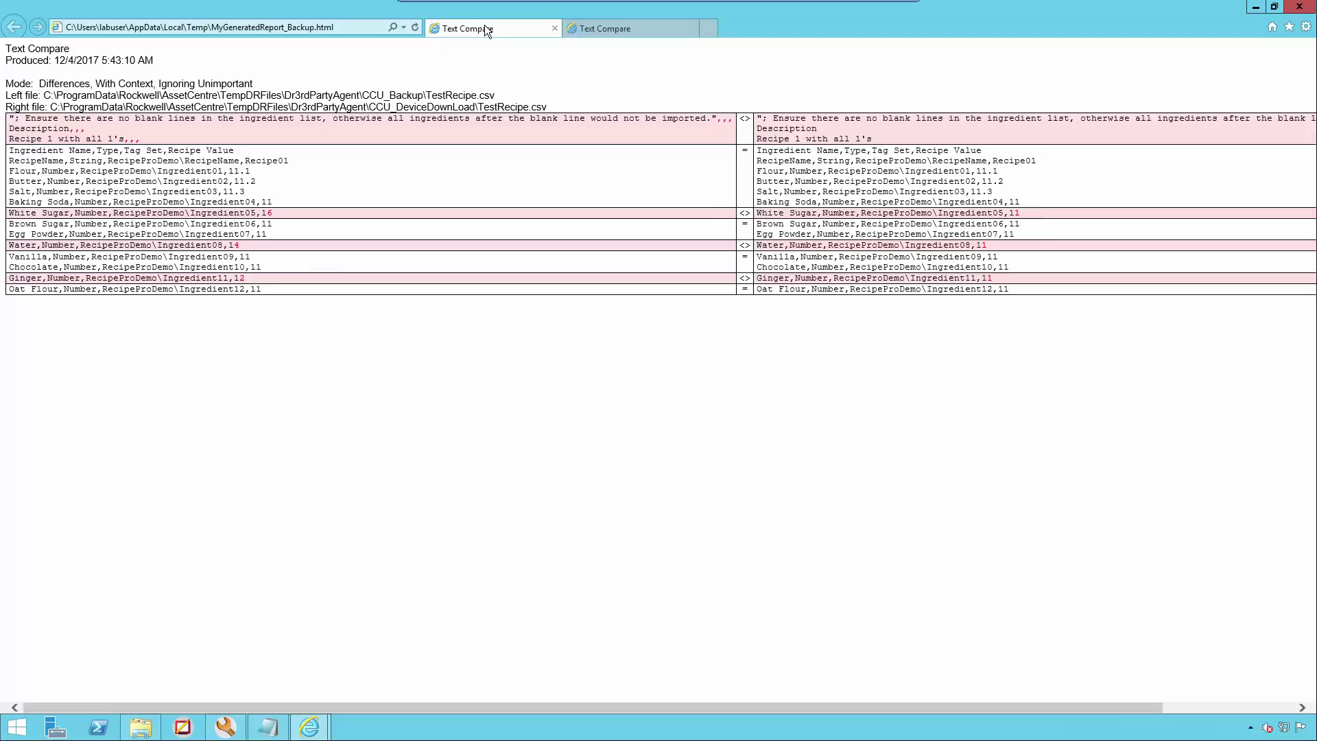